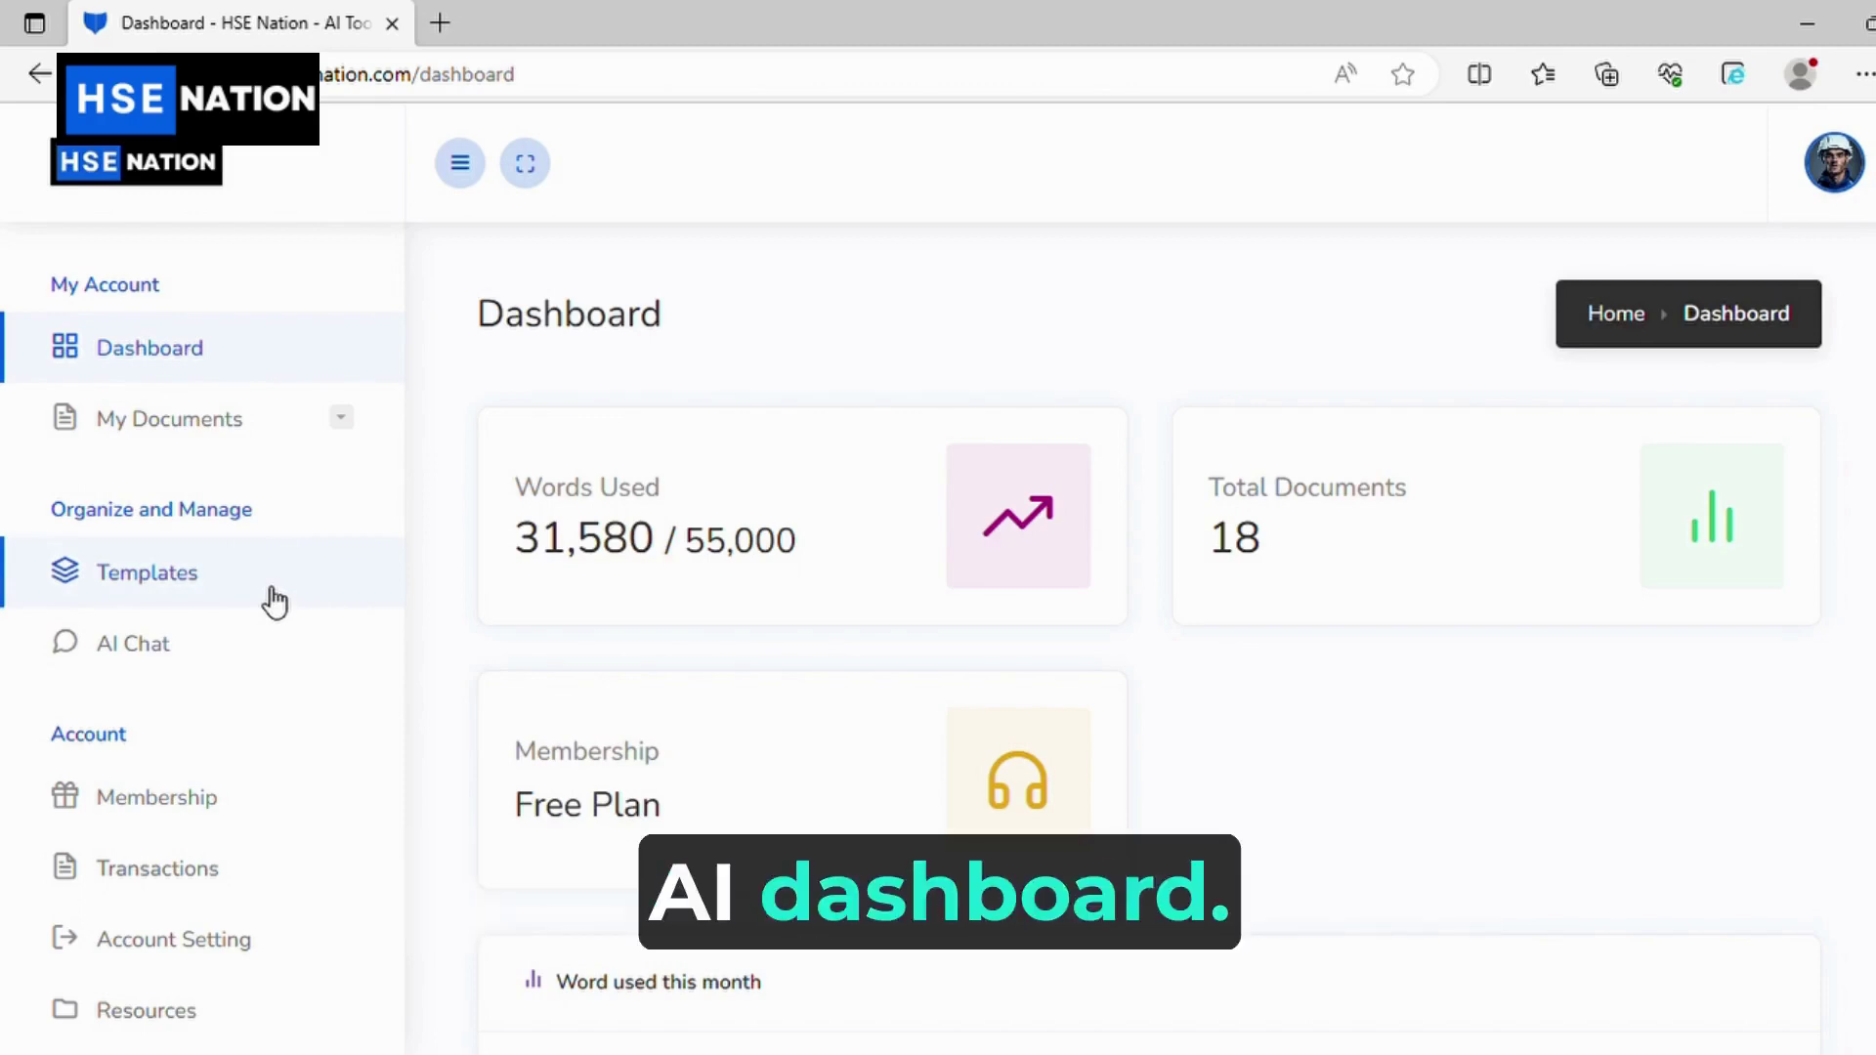
- Filter HSE Nation's templates to Risk Assessment and scroll to the template cards
left_click(275, 591)
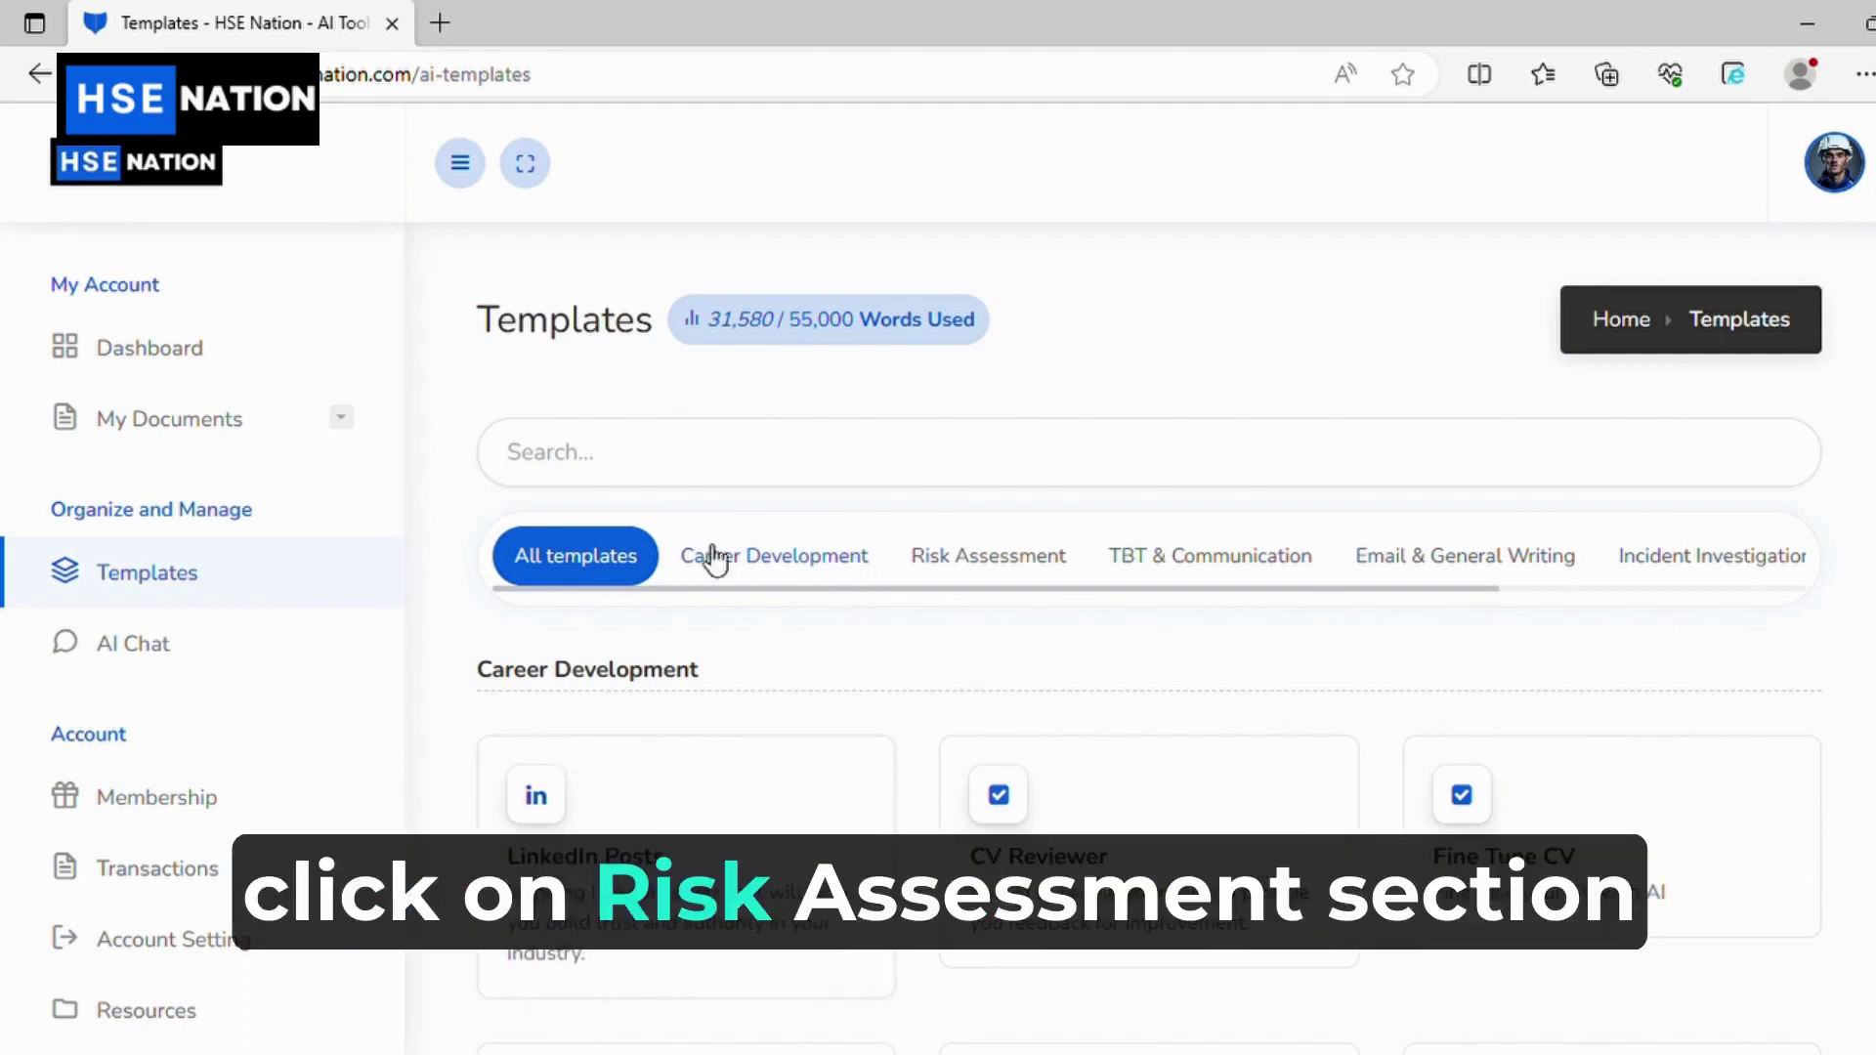
left_click(999, 575)
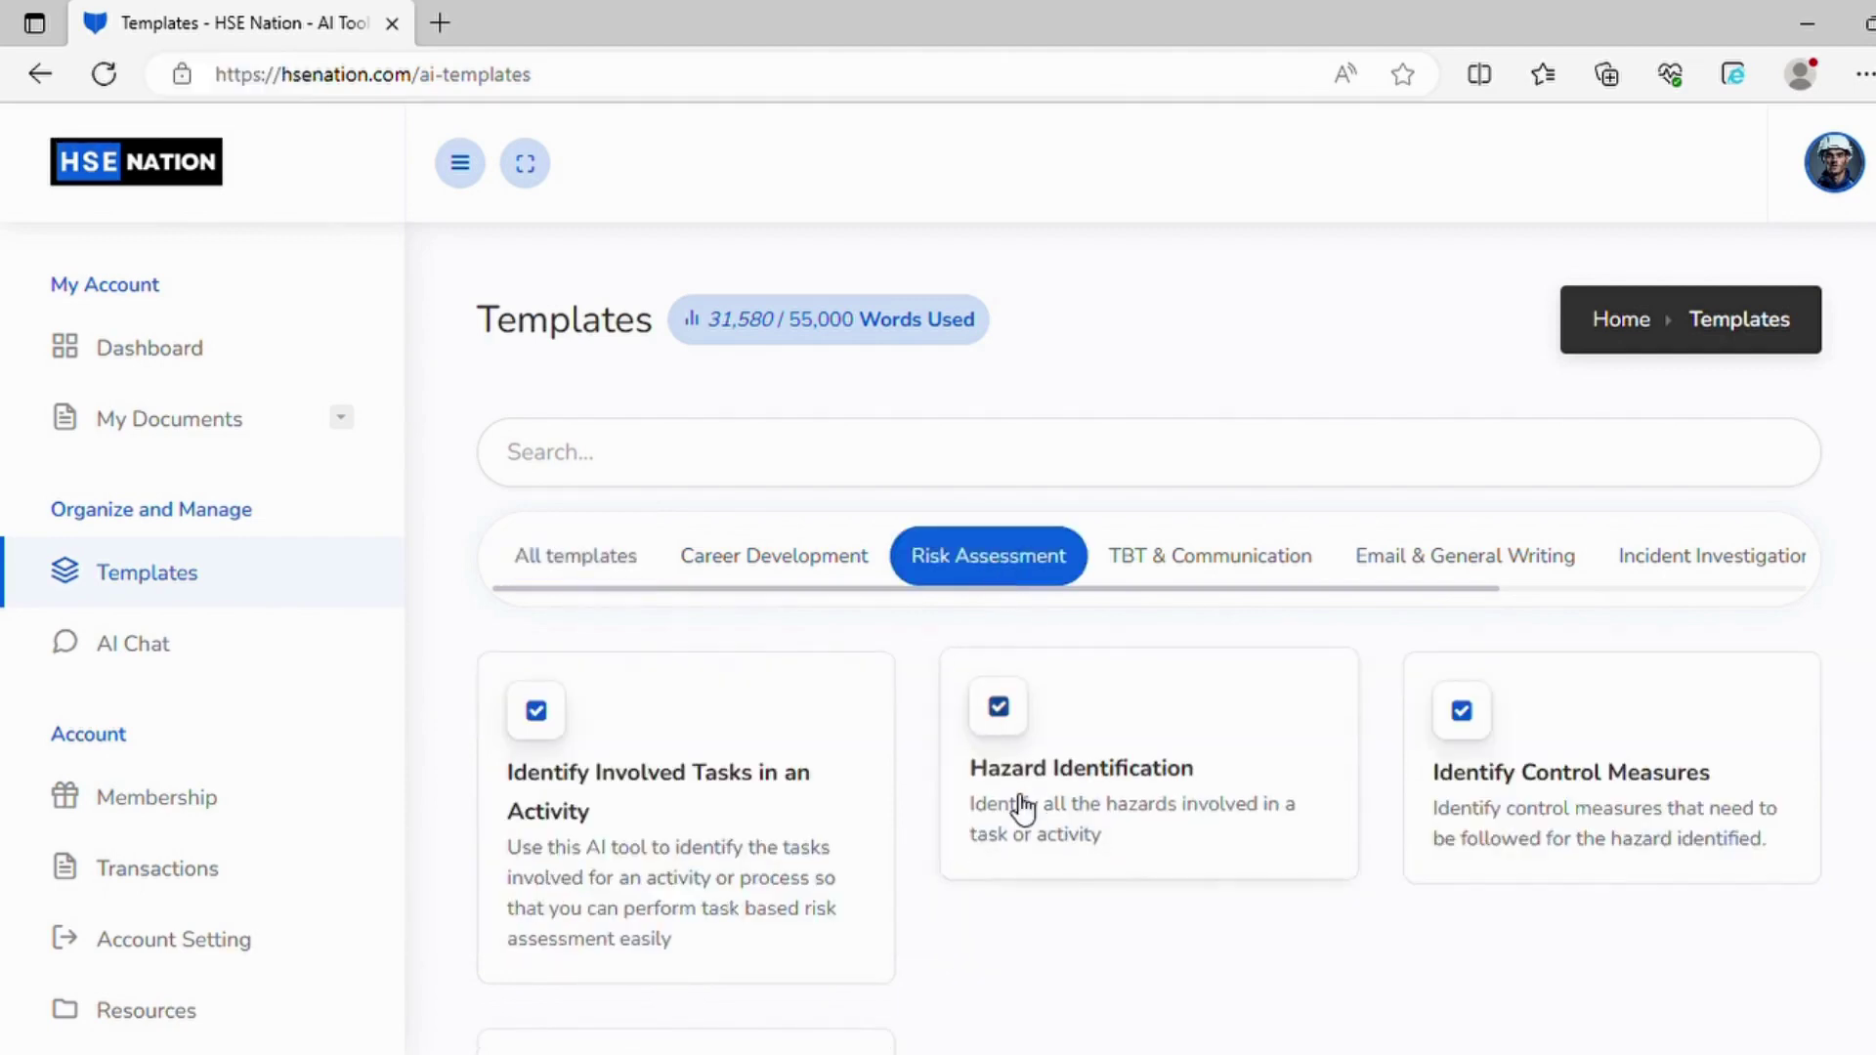
scroll(1013, 808, "down", 3)
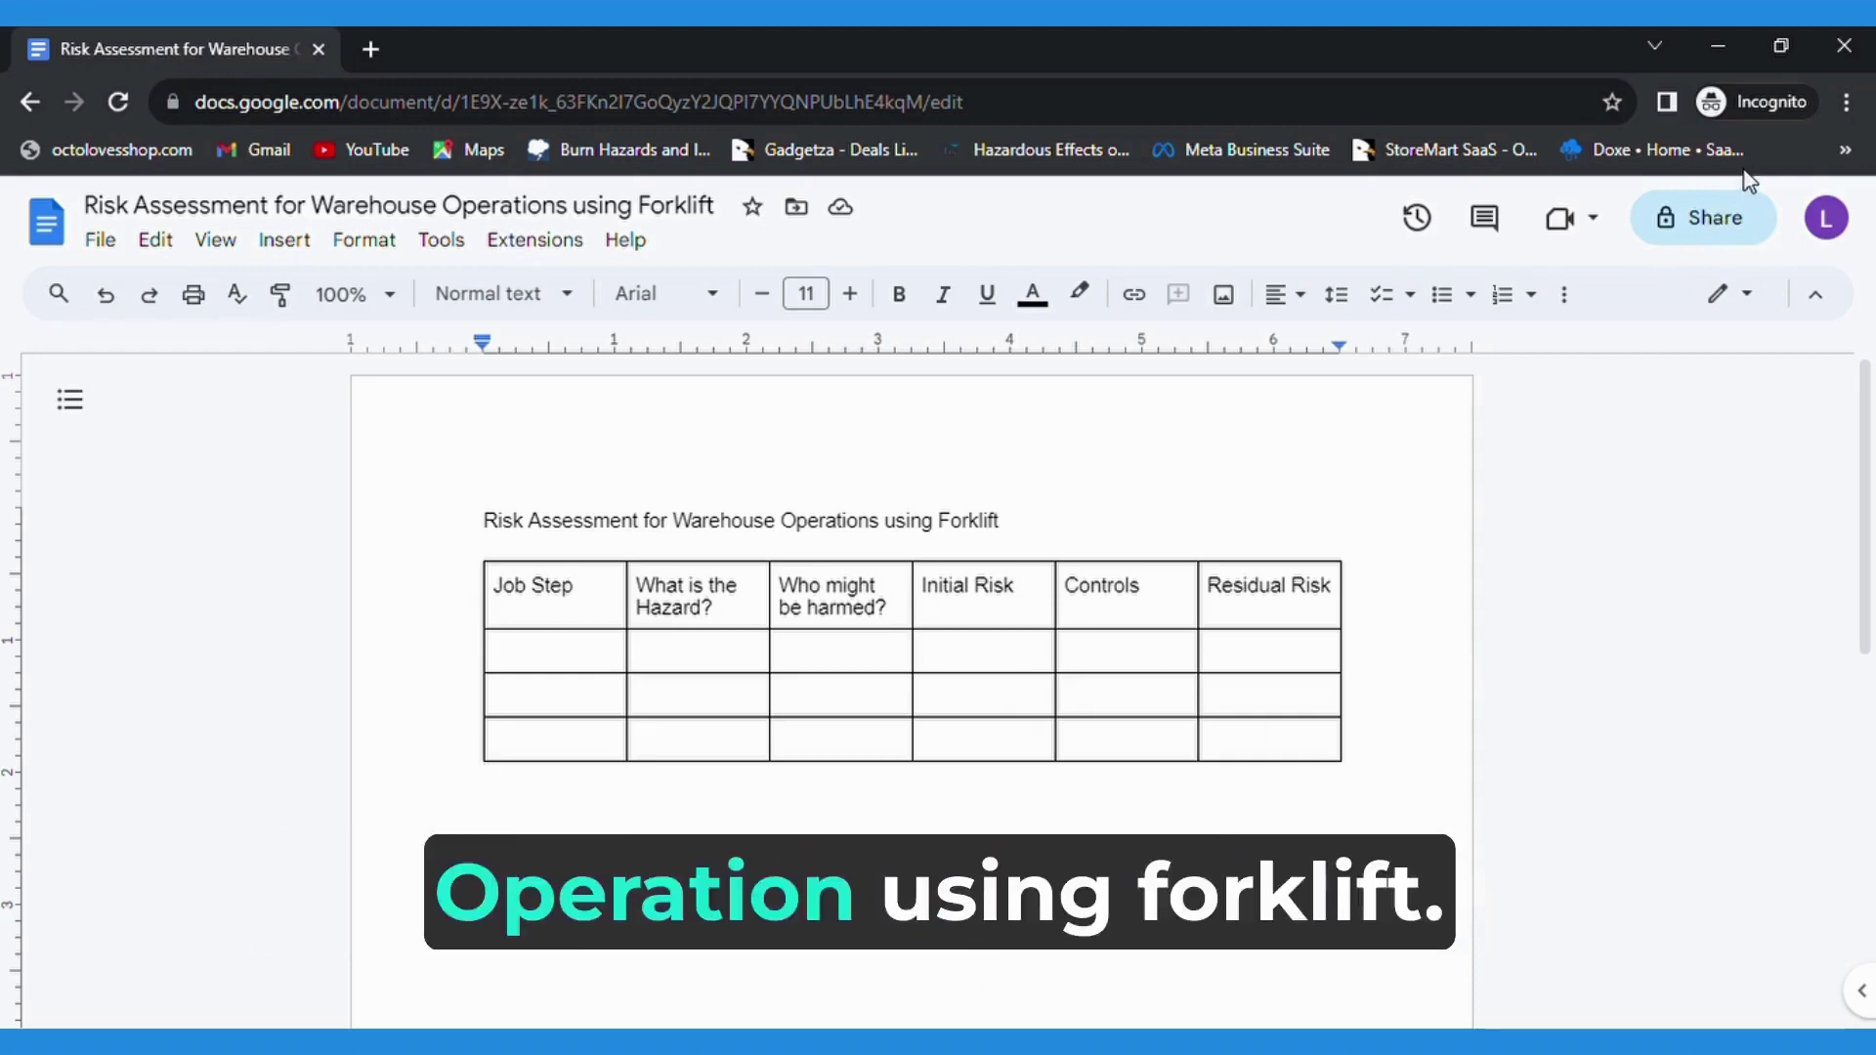
left_click(548, 656)
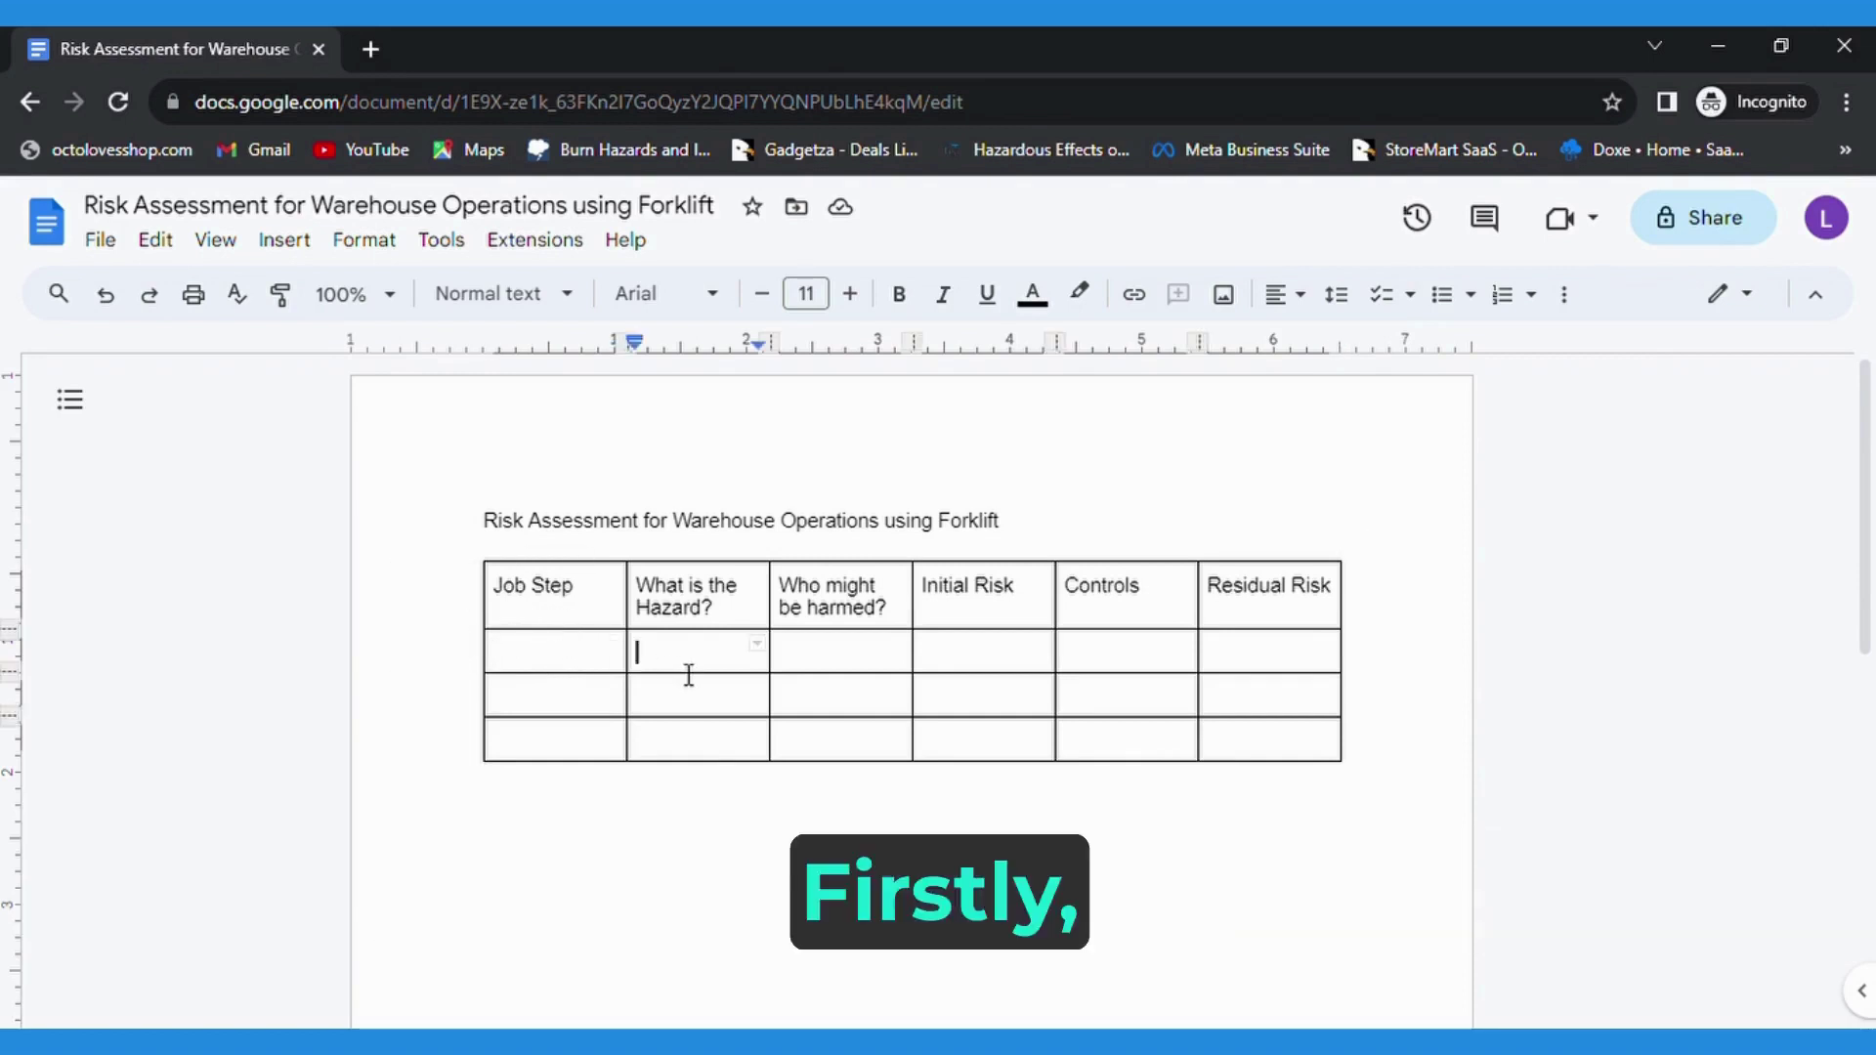
left_click(845, 664)
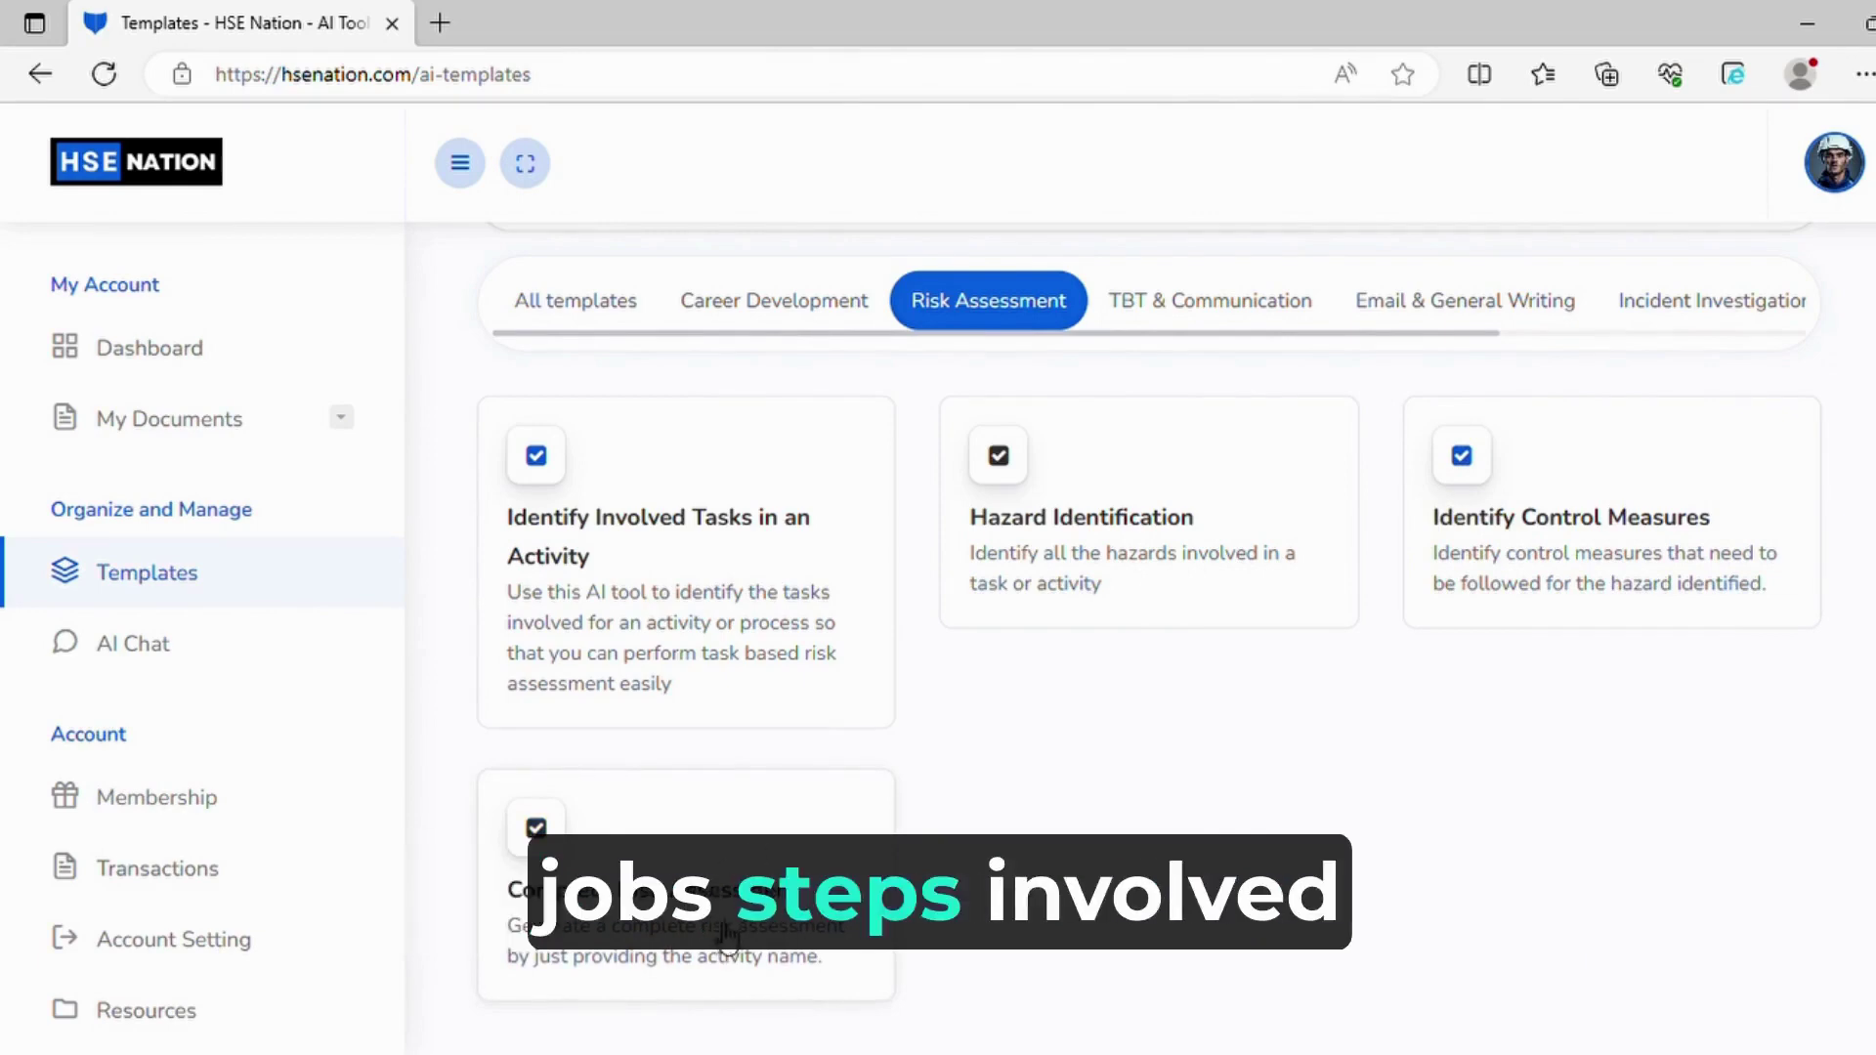
- Generate the task list for main activity 'Warehouse Operation using Forklift' with Identify Involved Tasks
scroll(725, 936, "up", 1)
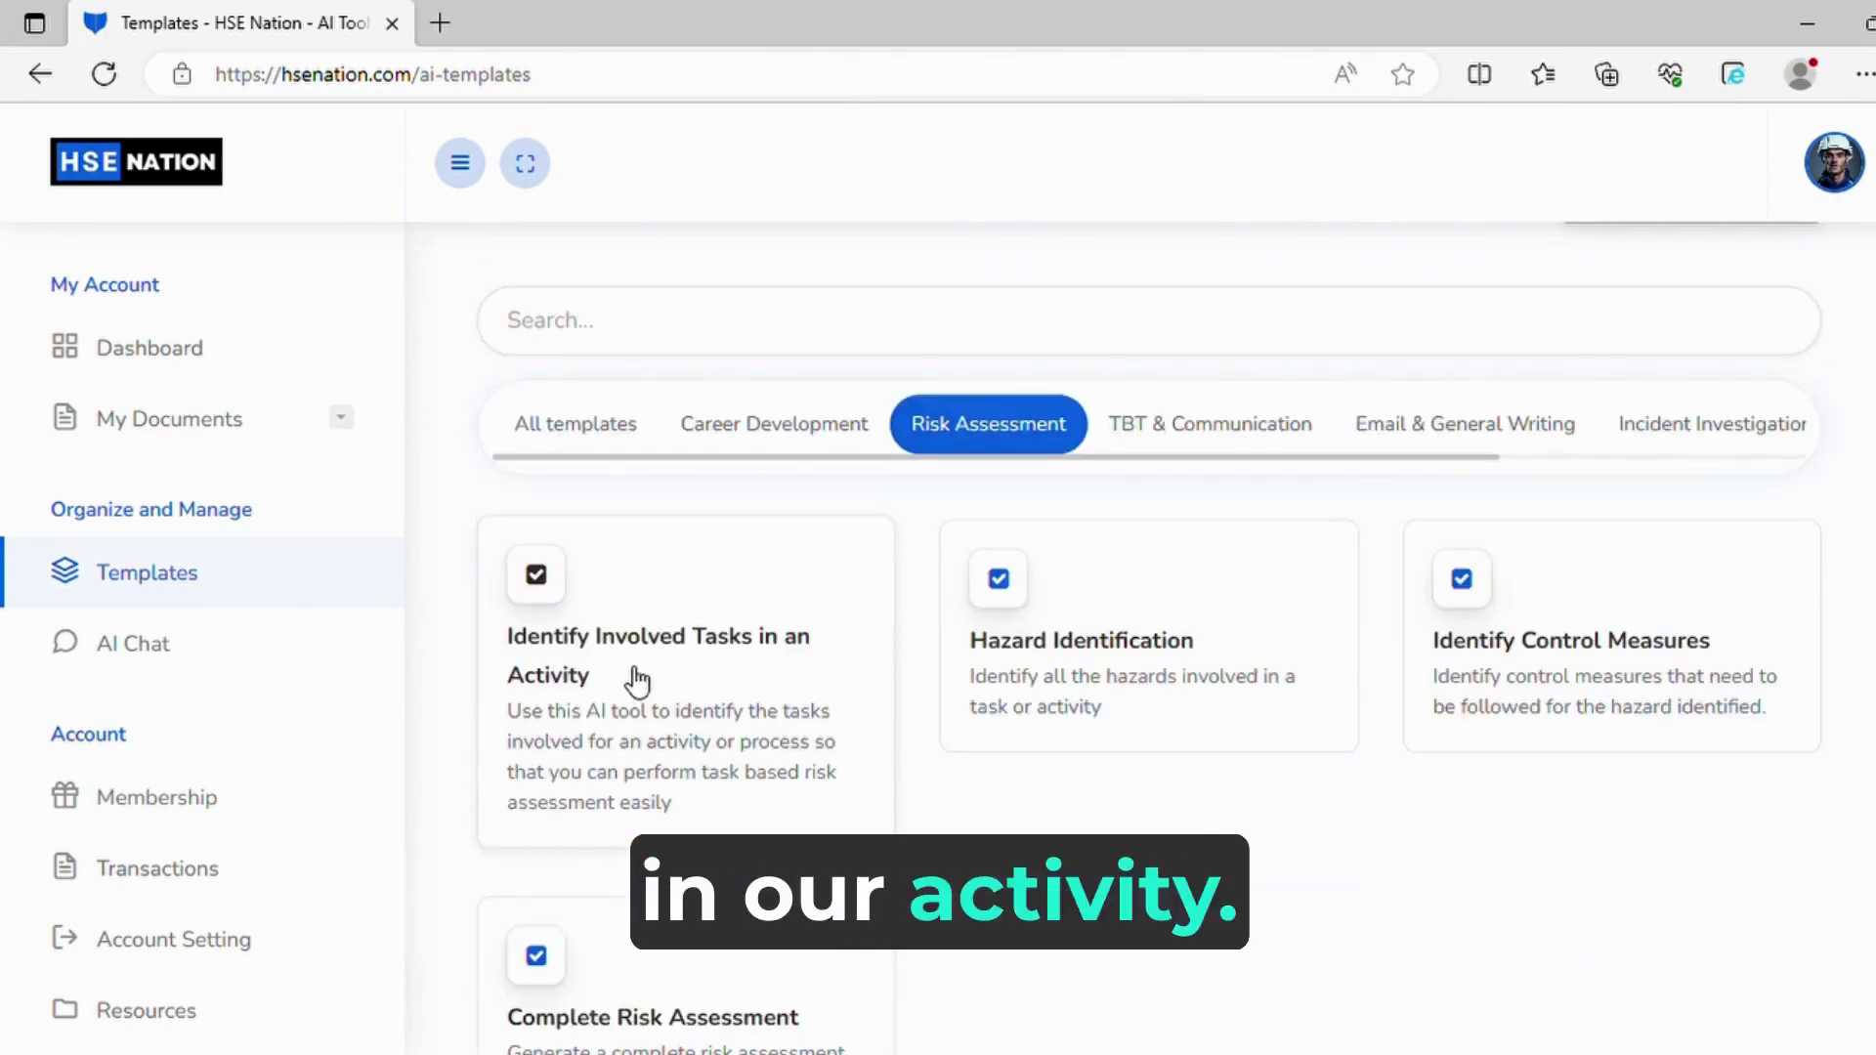
left_click(635, 673)
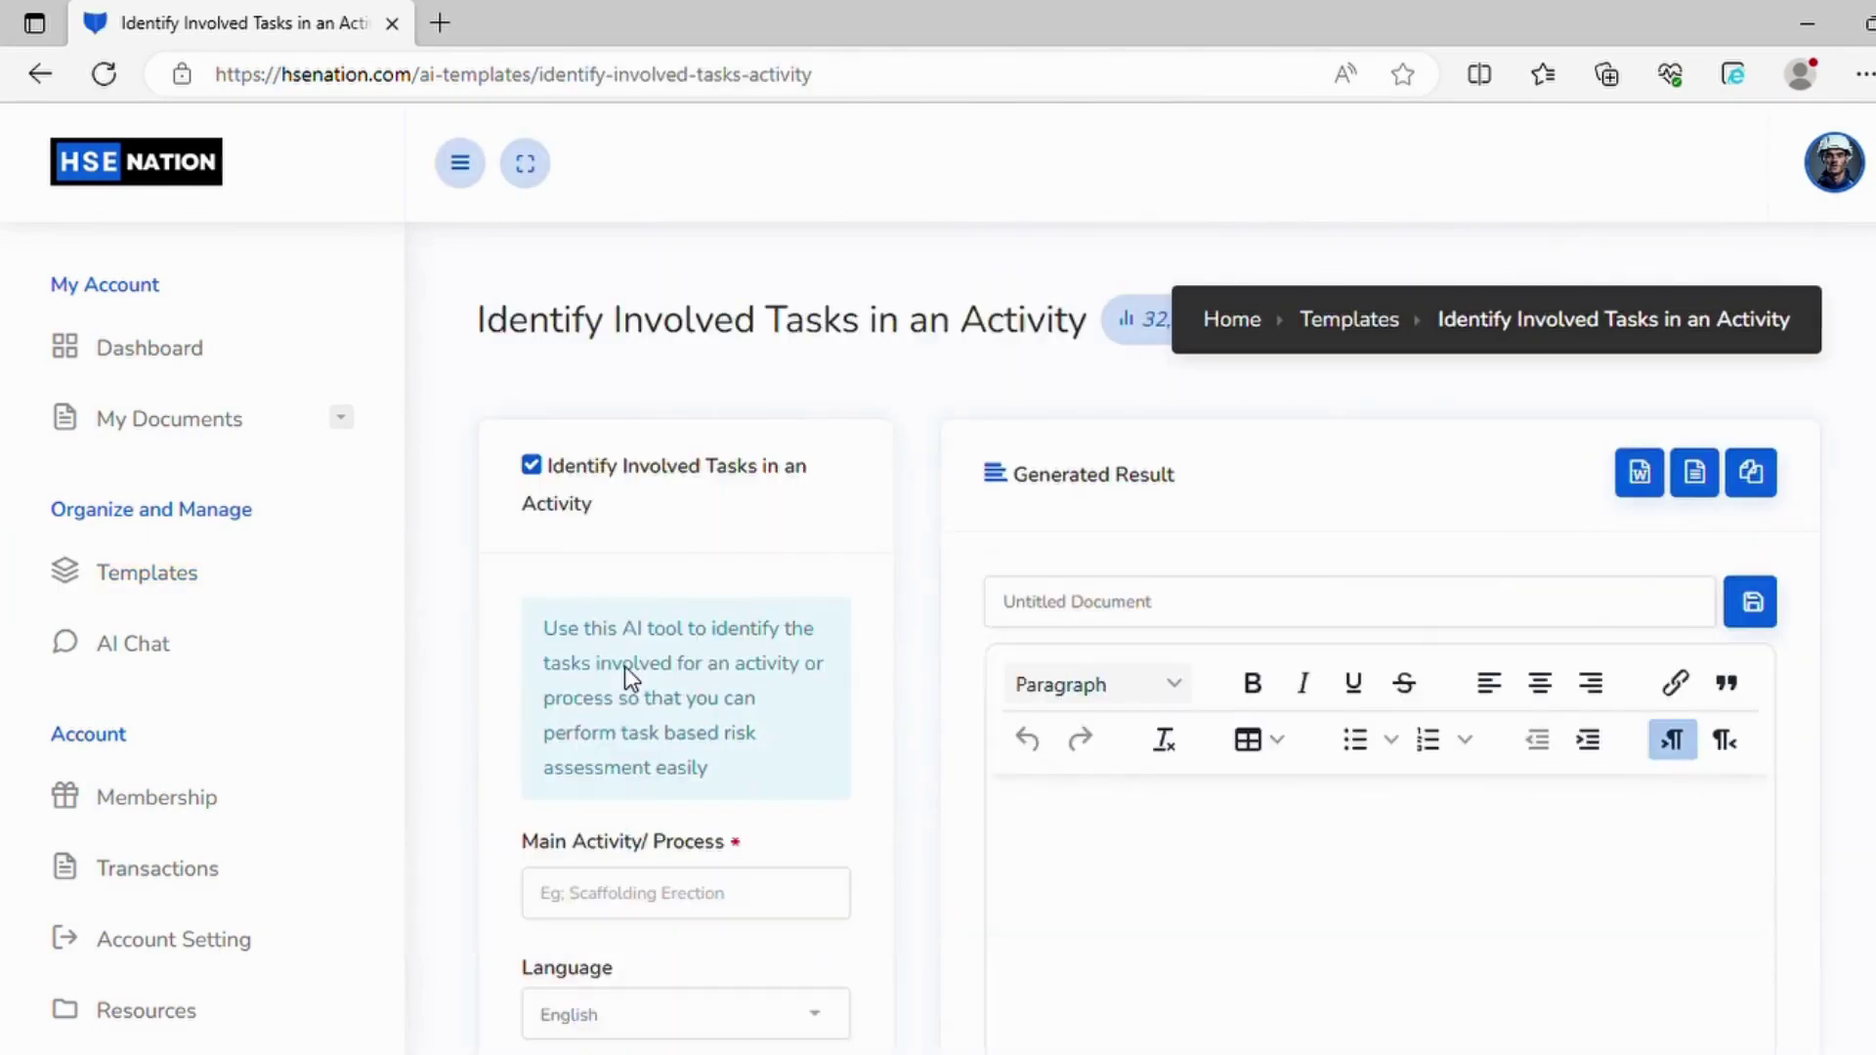
scroll(559, 712, "down", 3)
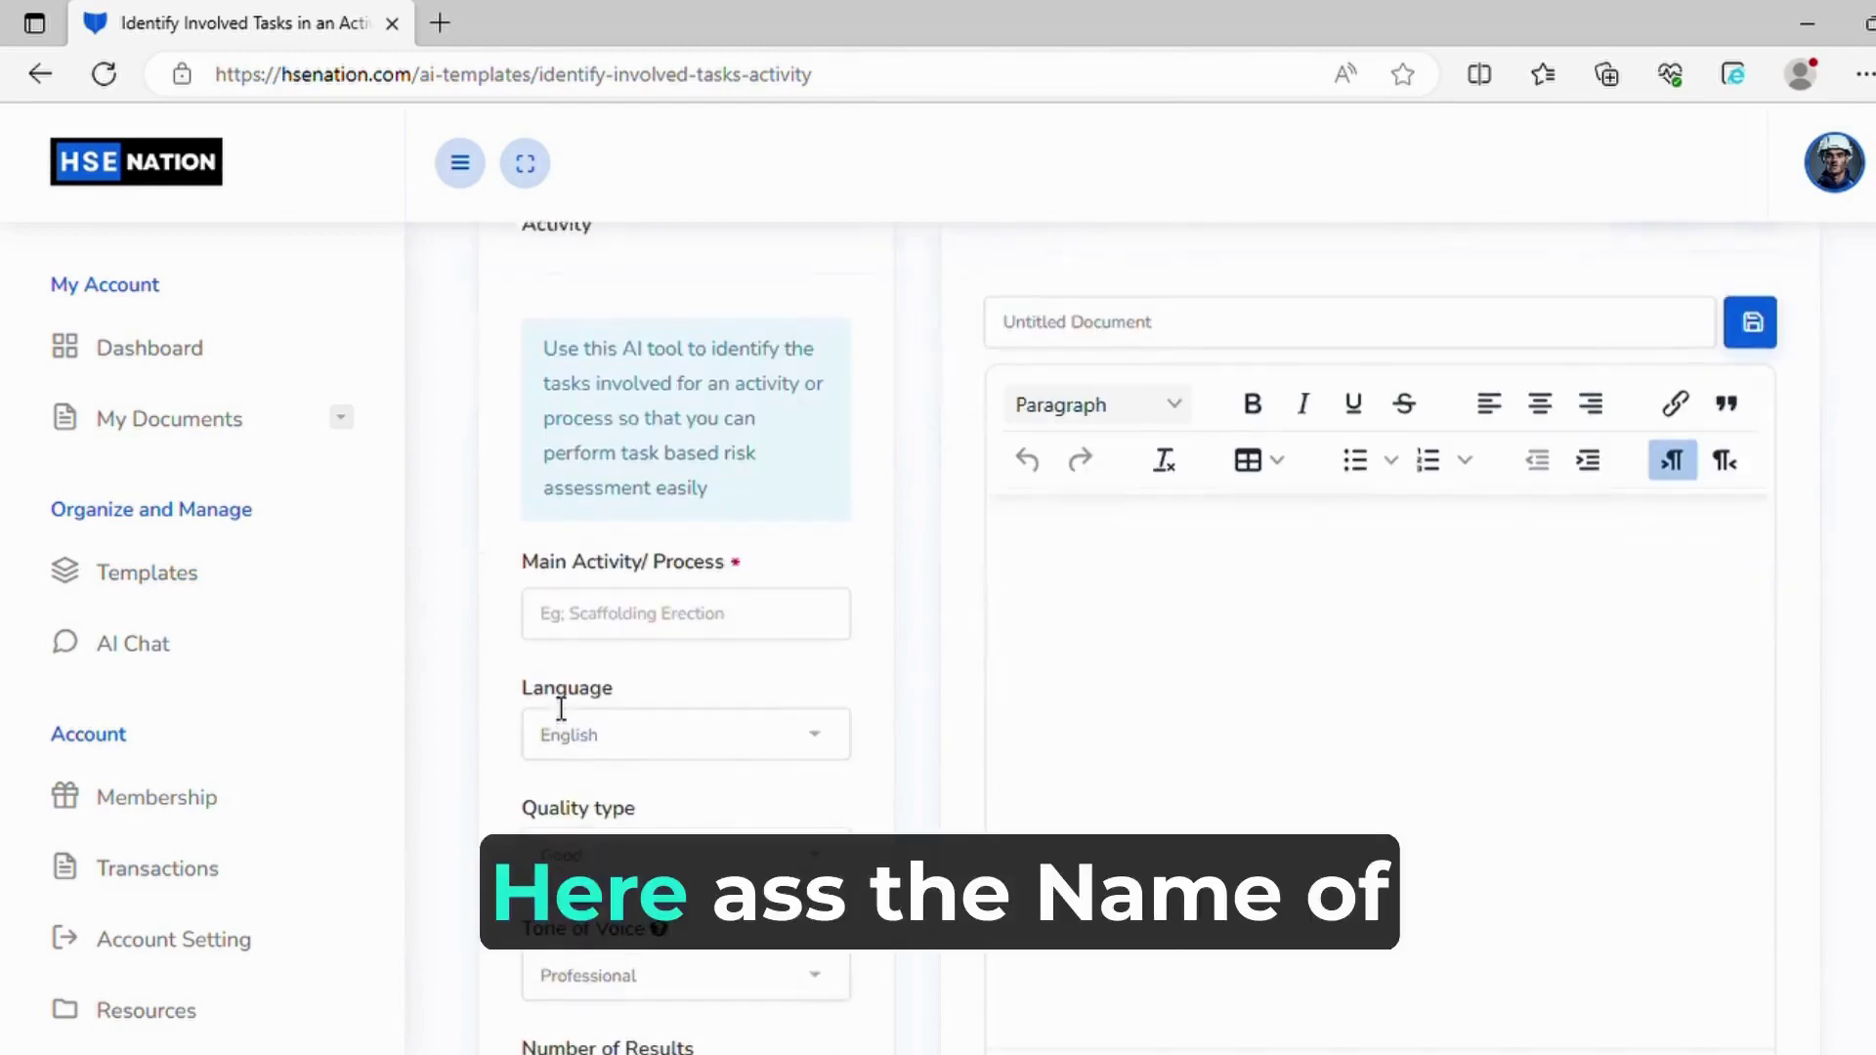
left_click(608, 619)
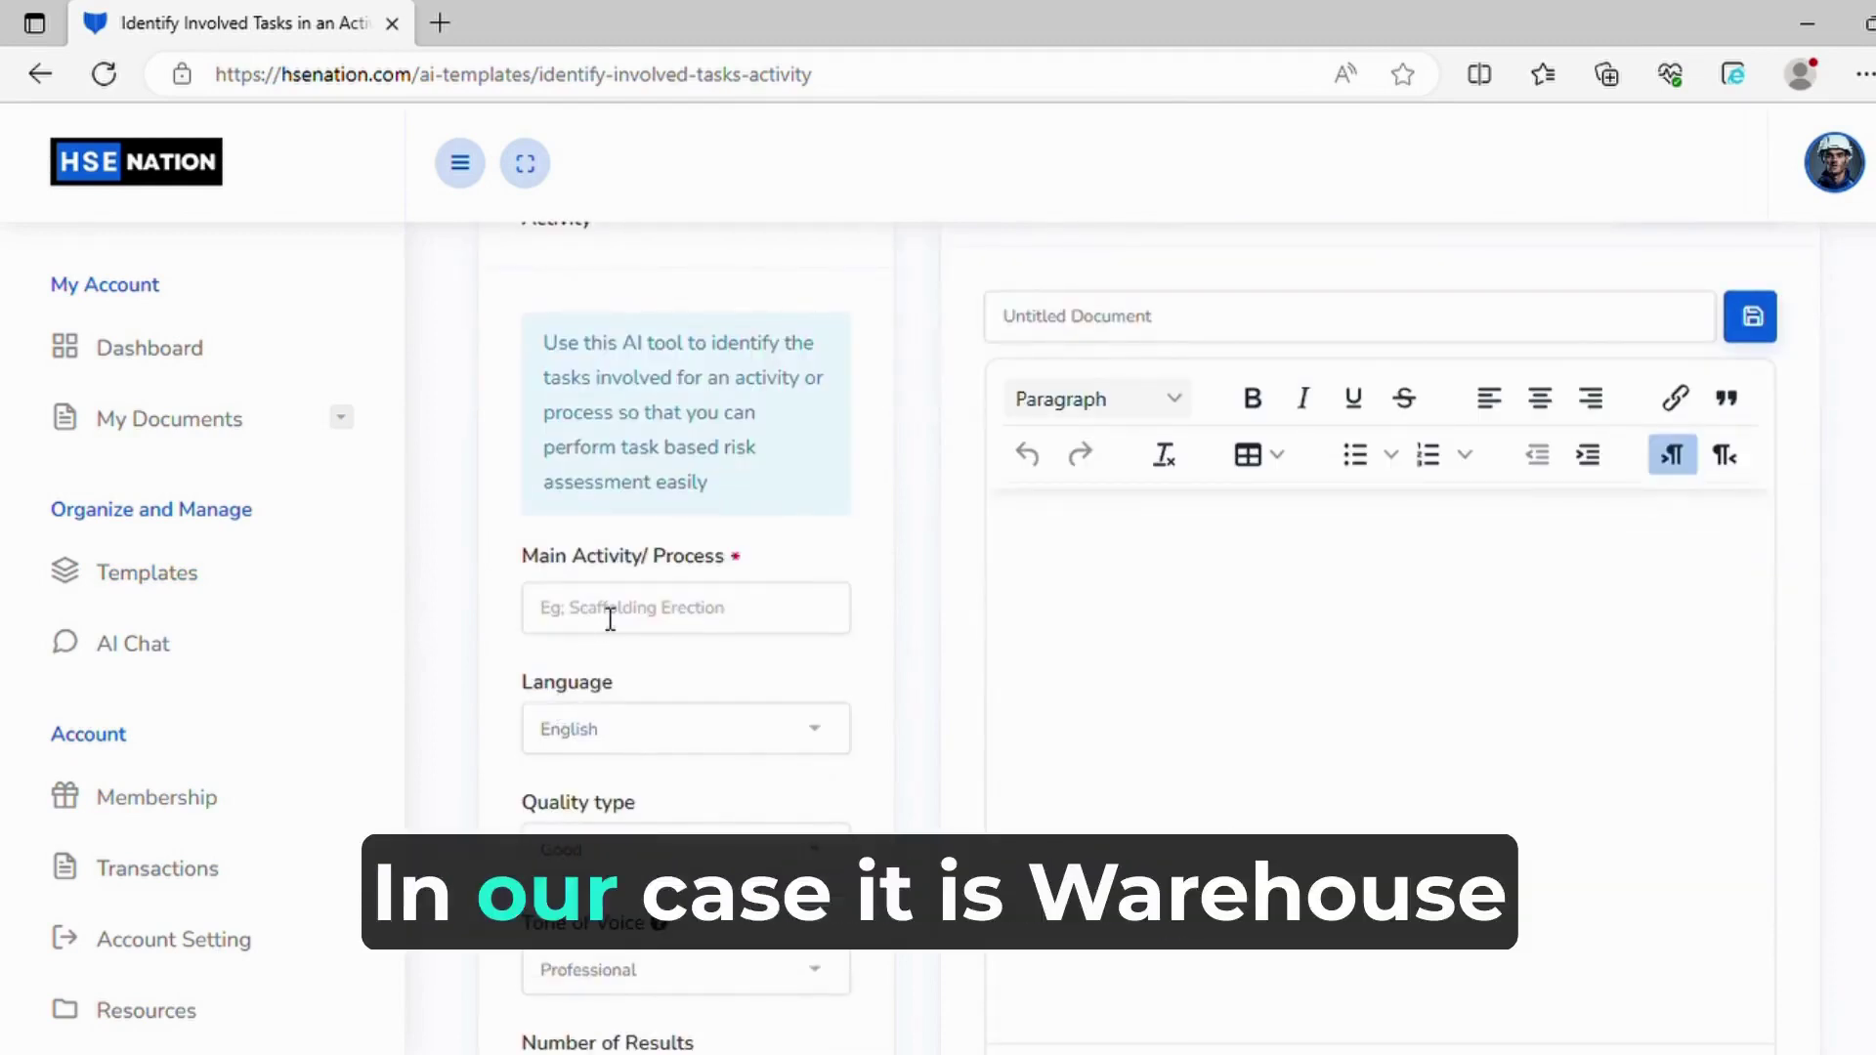
type("Wareho")
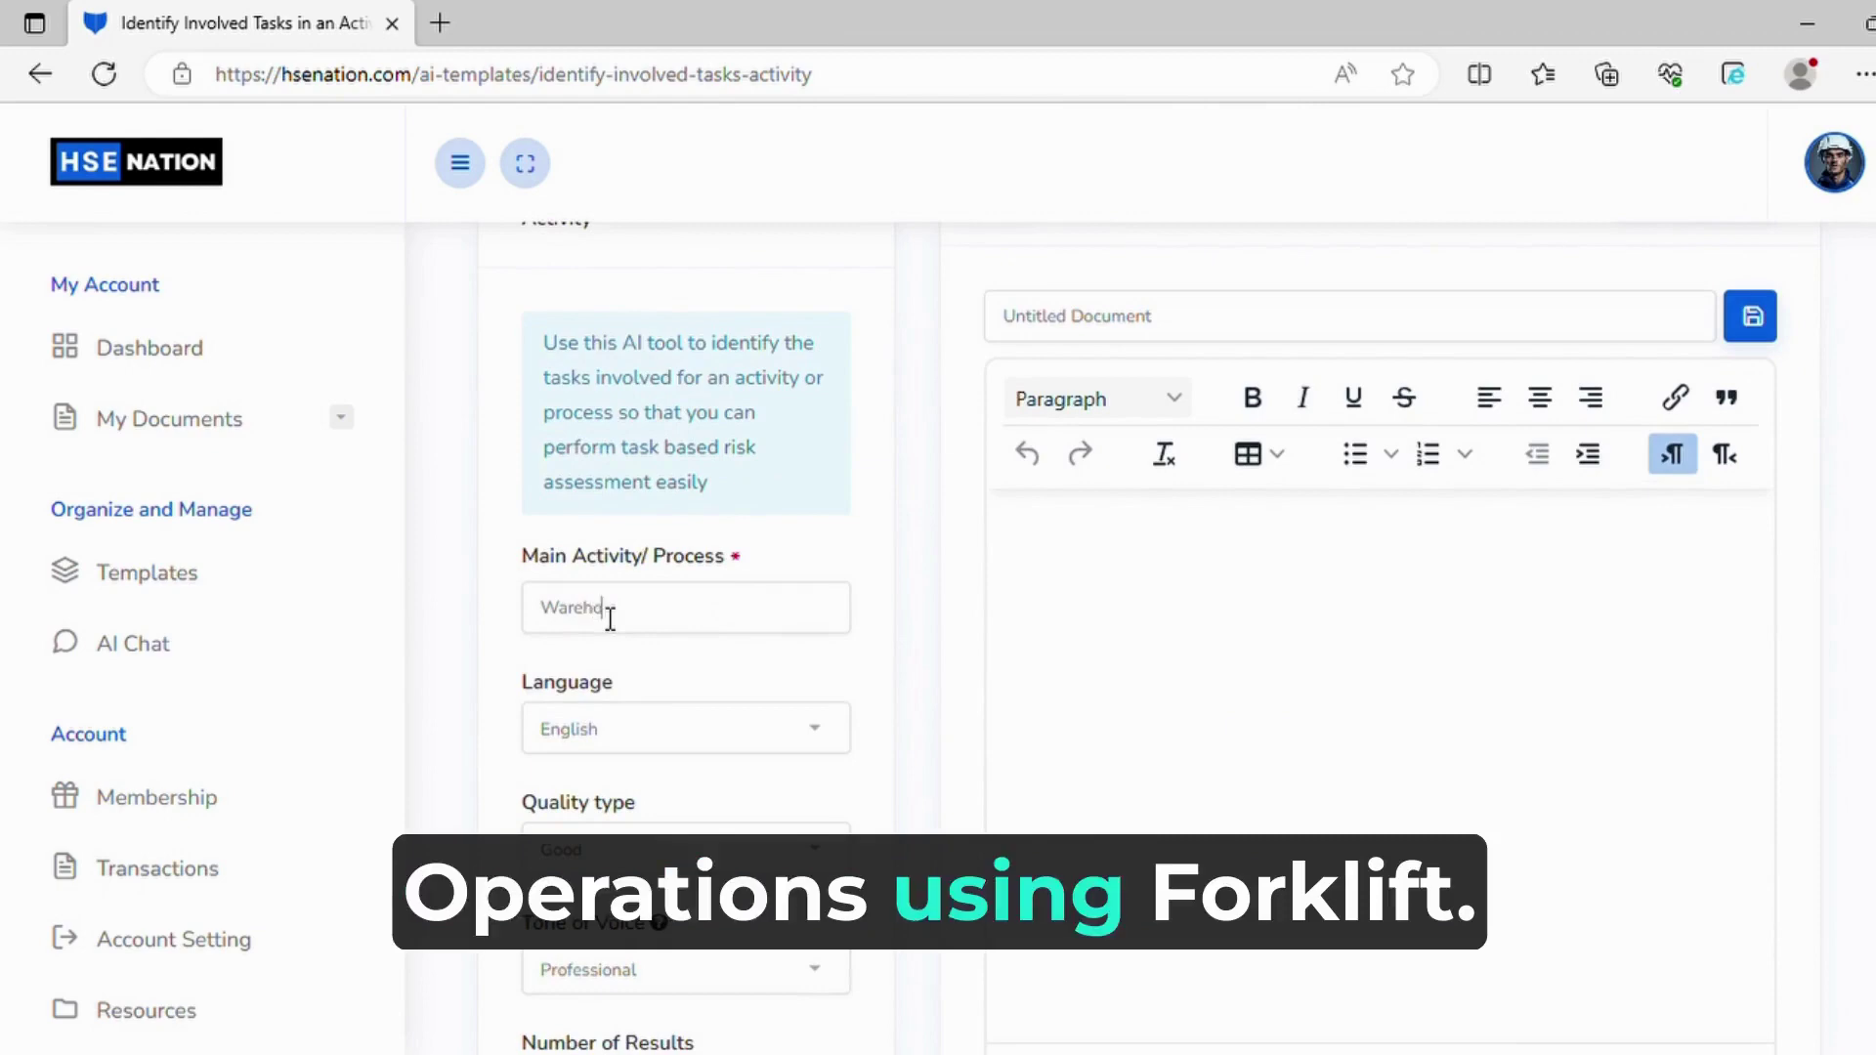
type("use Operation using Forklift")
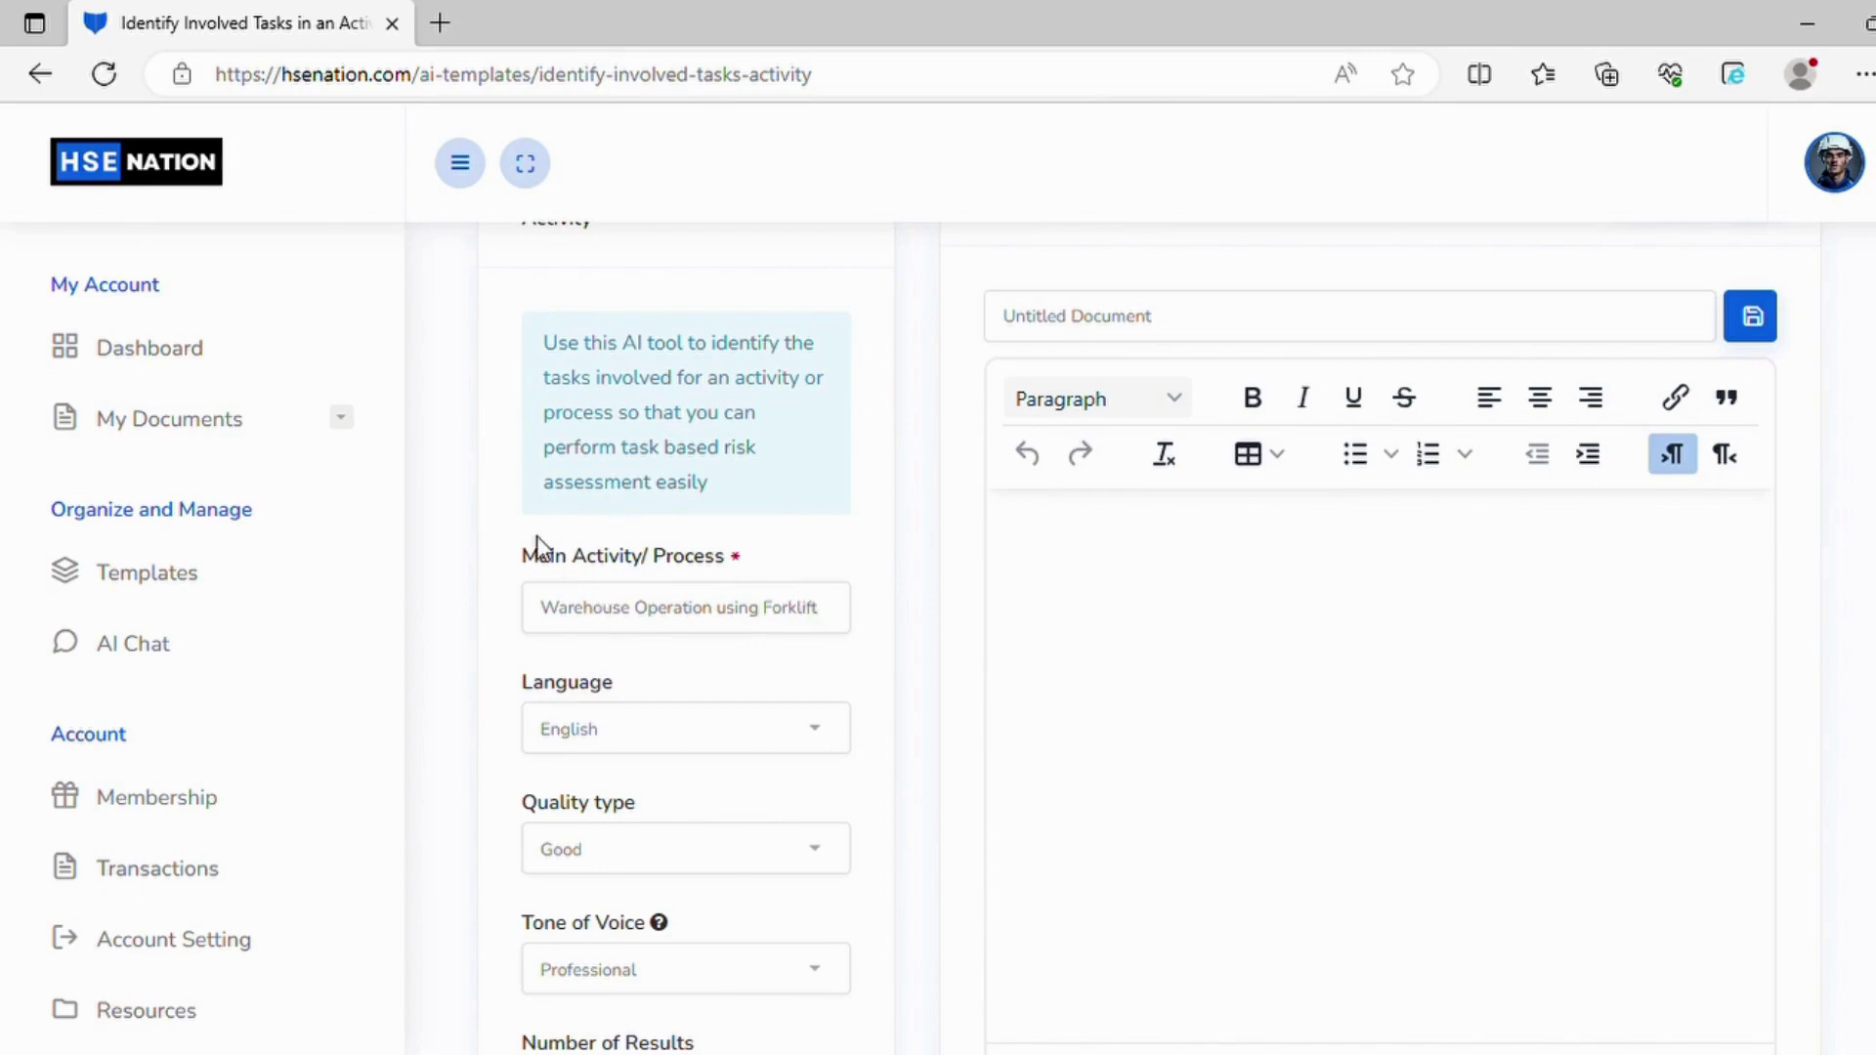
scroll(538, 545, "down", 5)
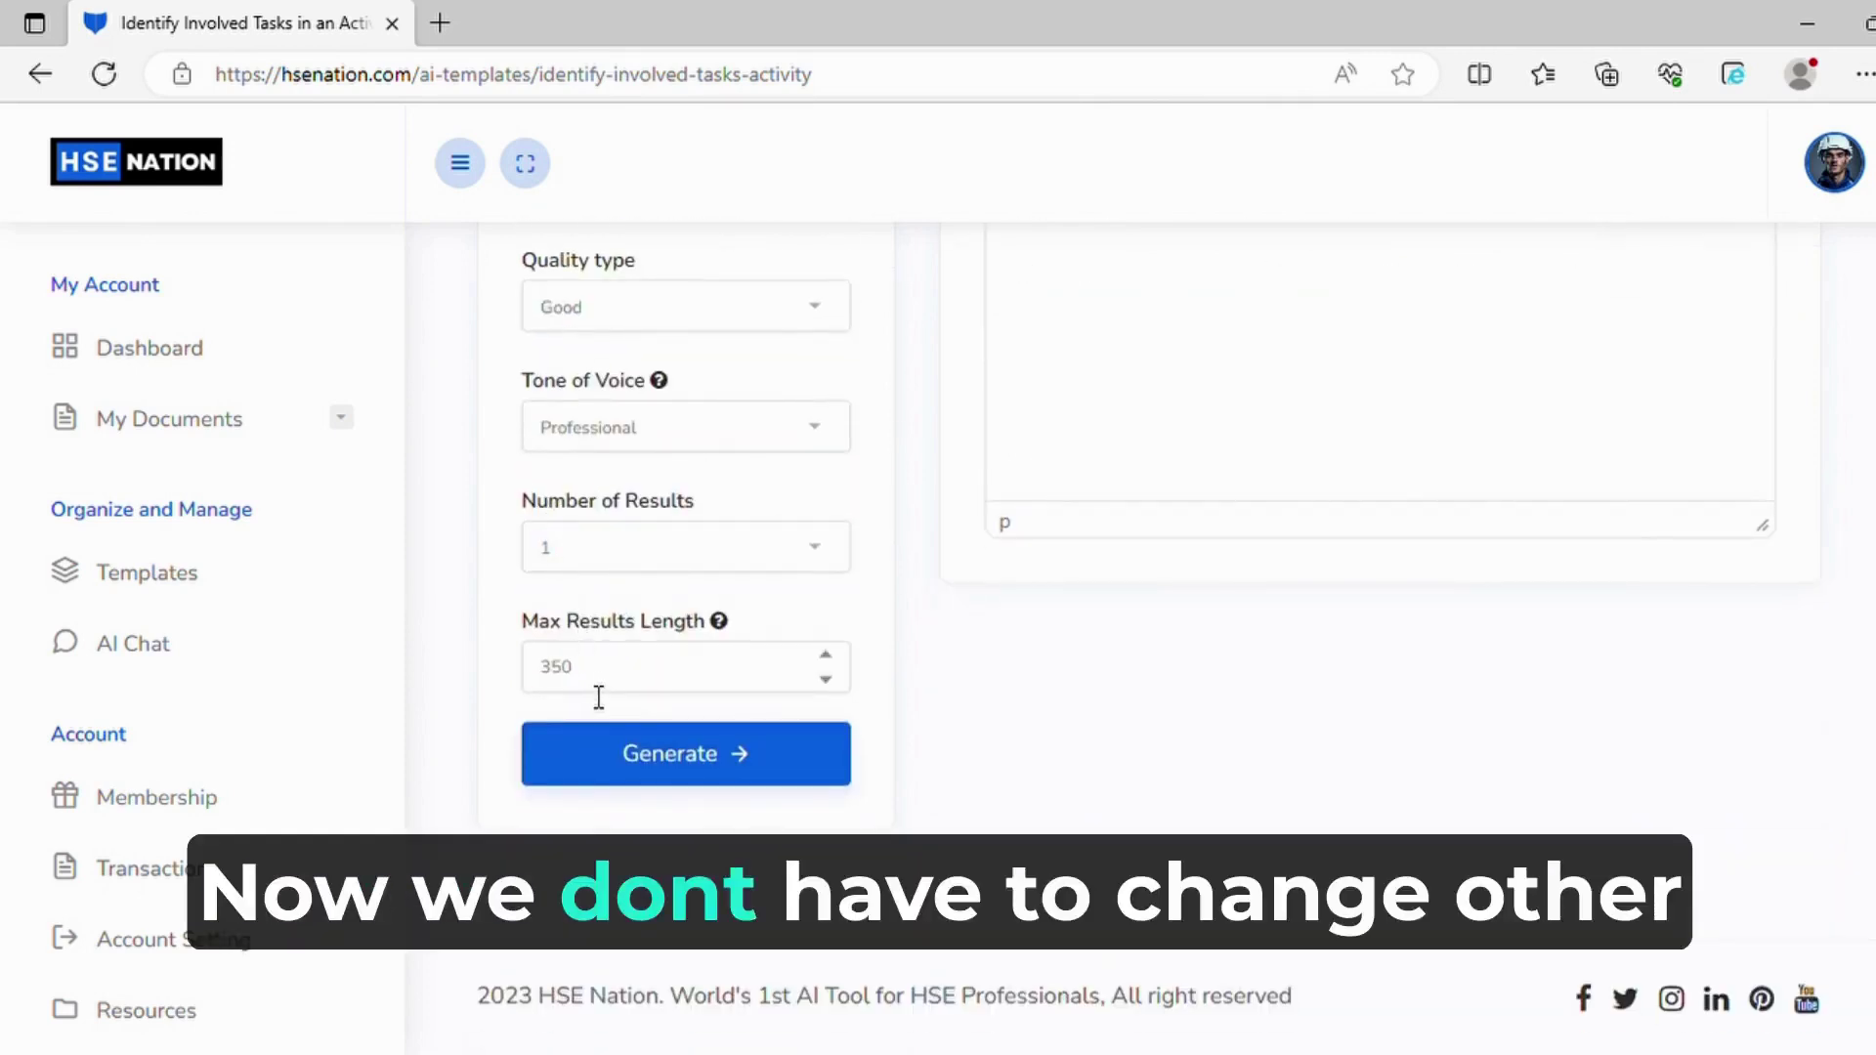
scroll(594, 692, "up", 5)
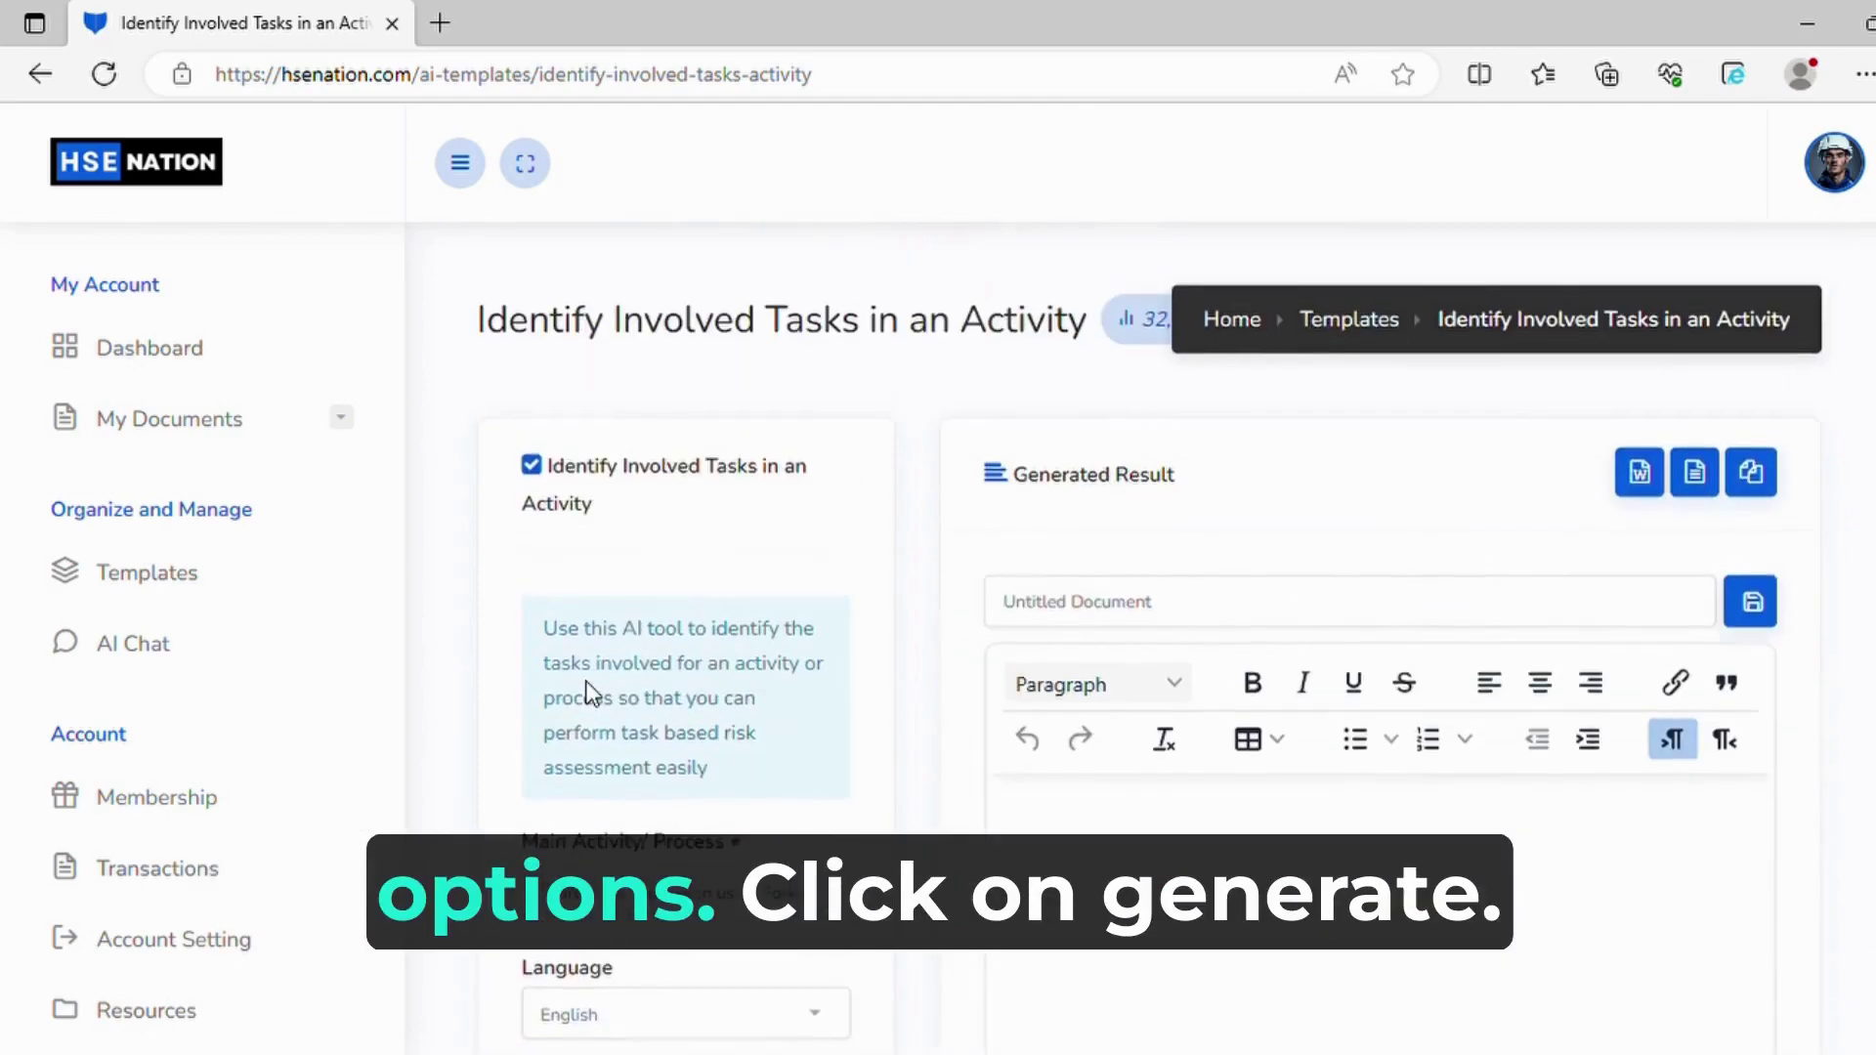
scroll(593, 693, "down", 2)
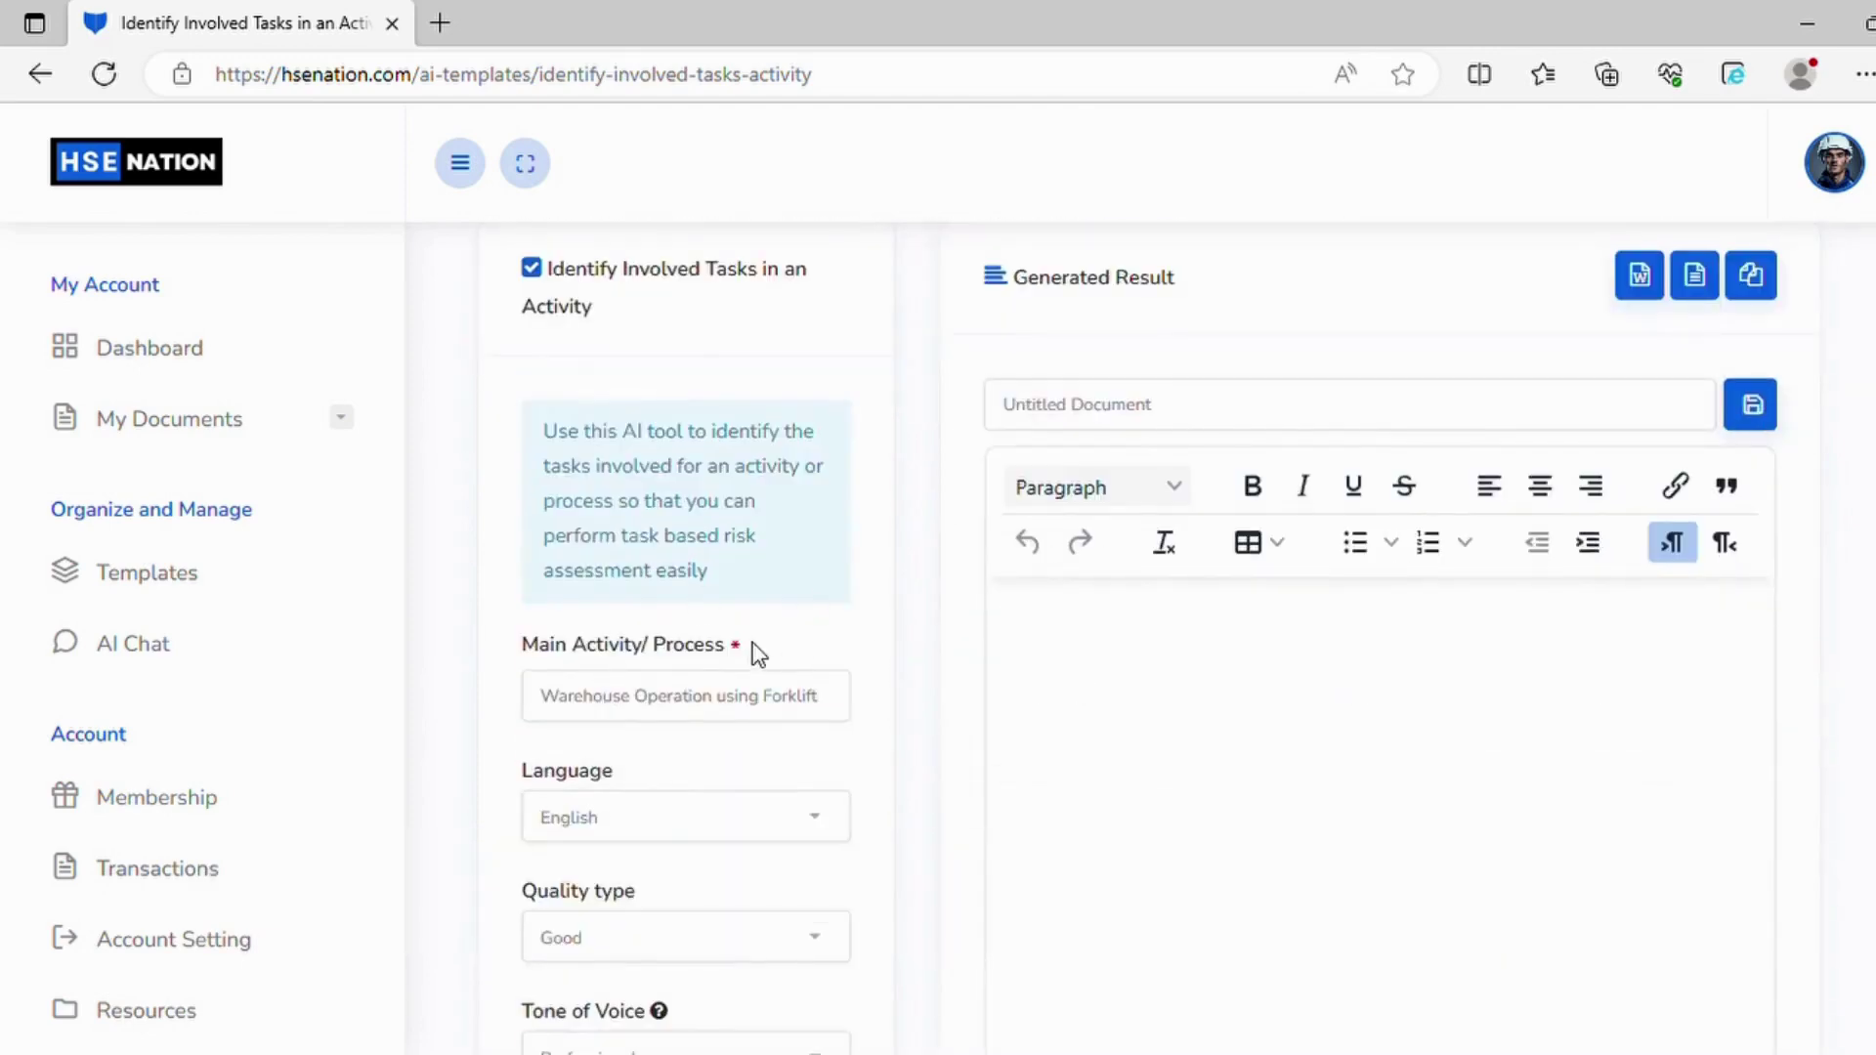
scroll(759, 653, "down", 6)
left_click(696, 772)
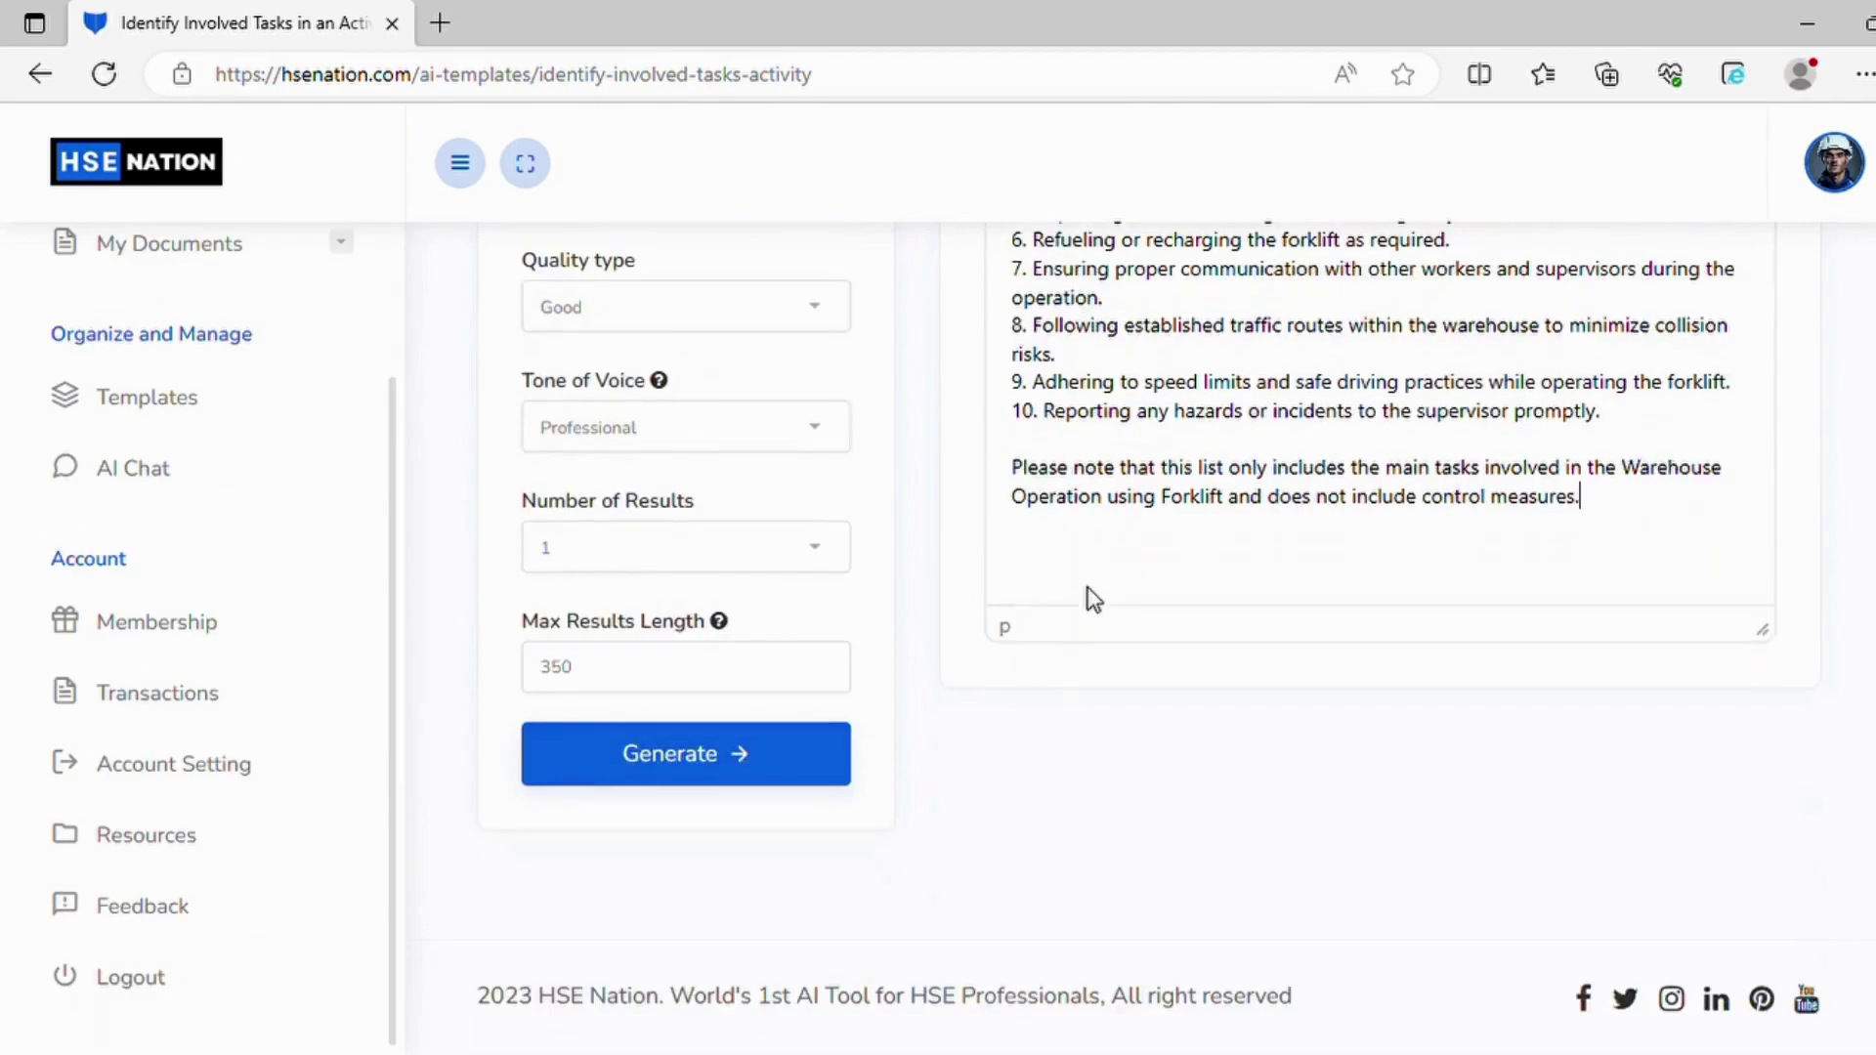
- Rename the generated task list to 'RA - WO - Task' and save it
scroll(1094, 599, "up", 5)
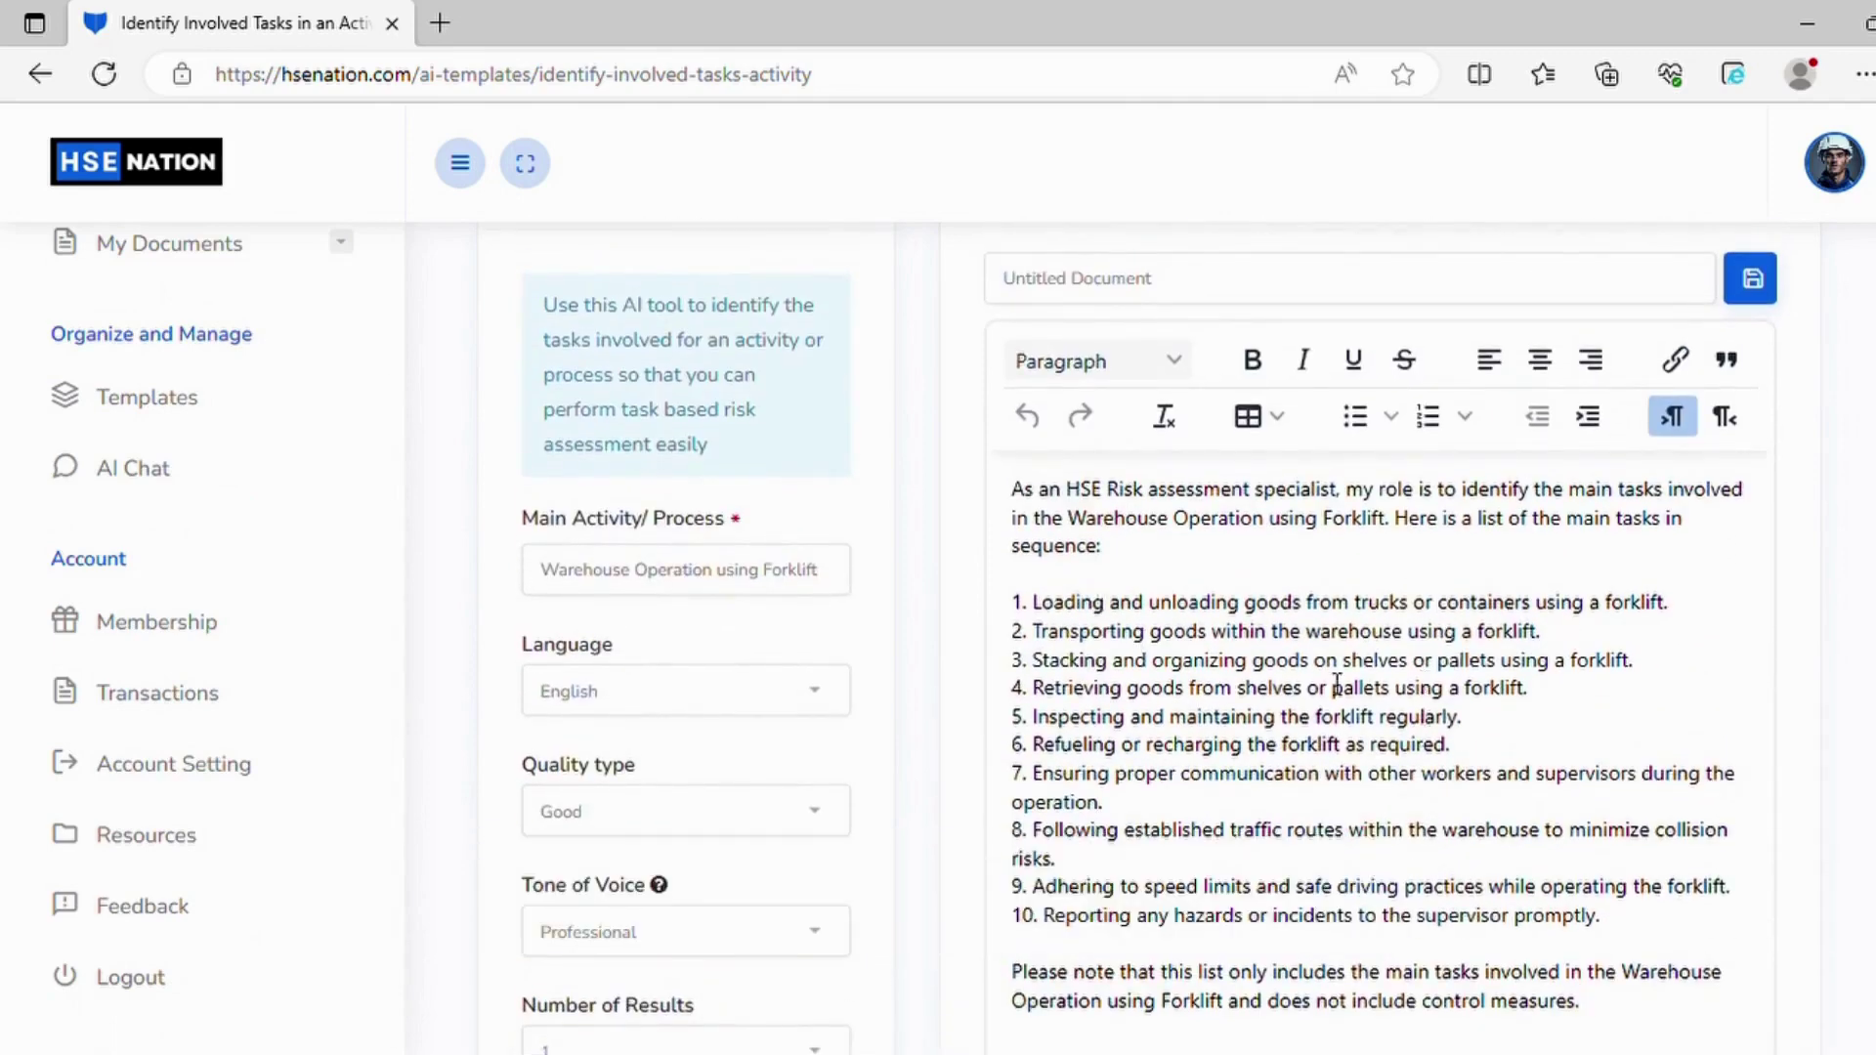
scroll(1392, 681, "up", 3)
triple_click(1315, 607)
type("RA - ")
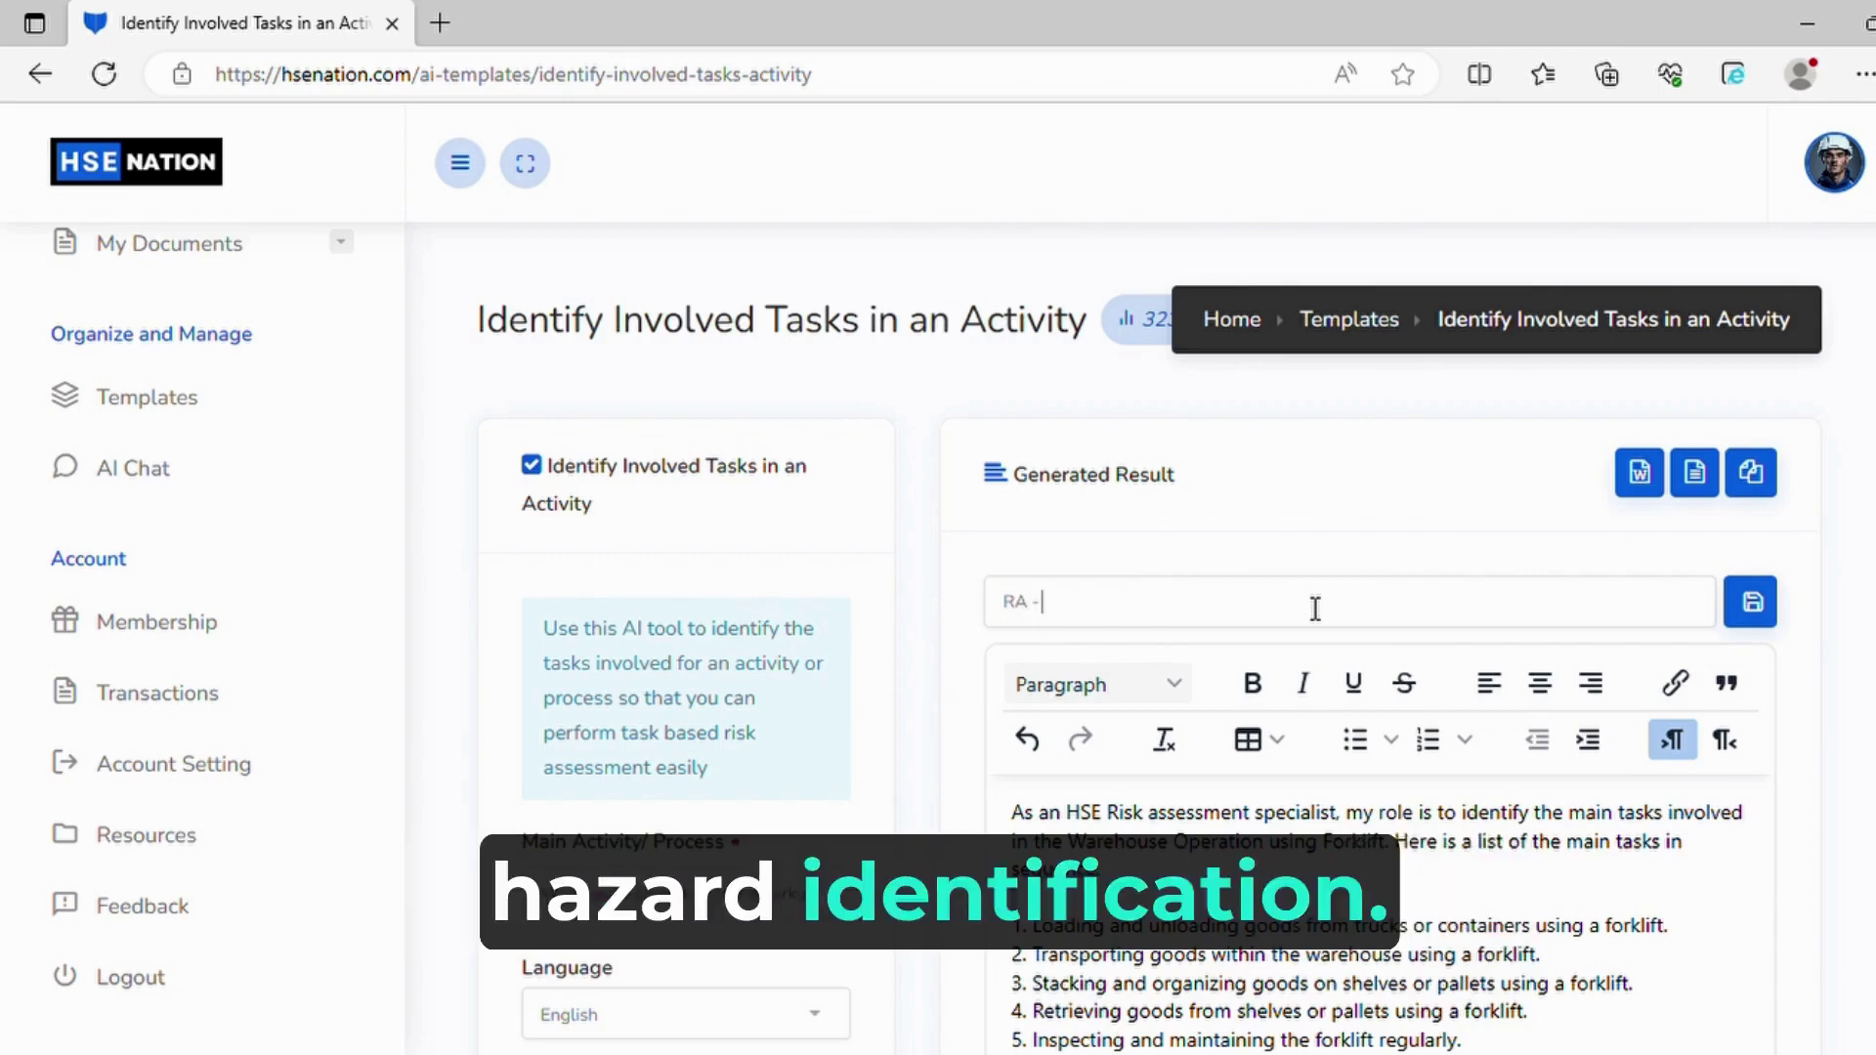
type("WO")
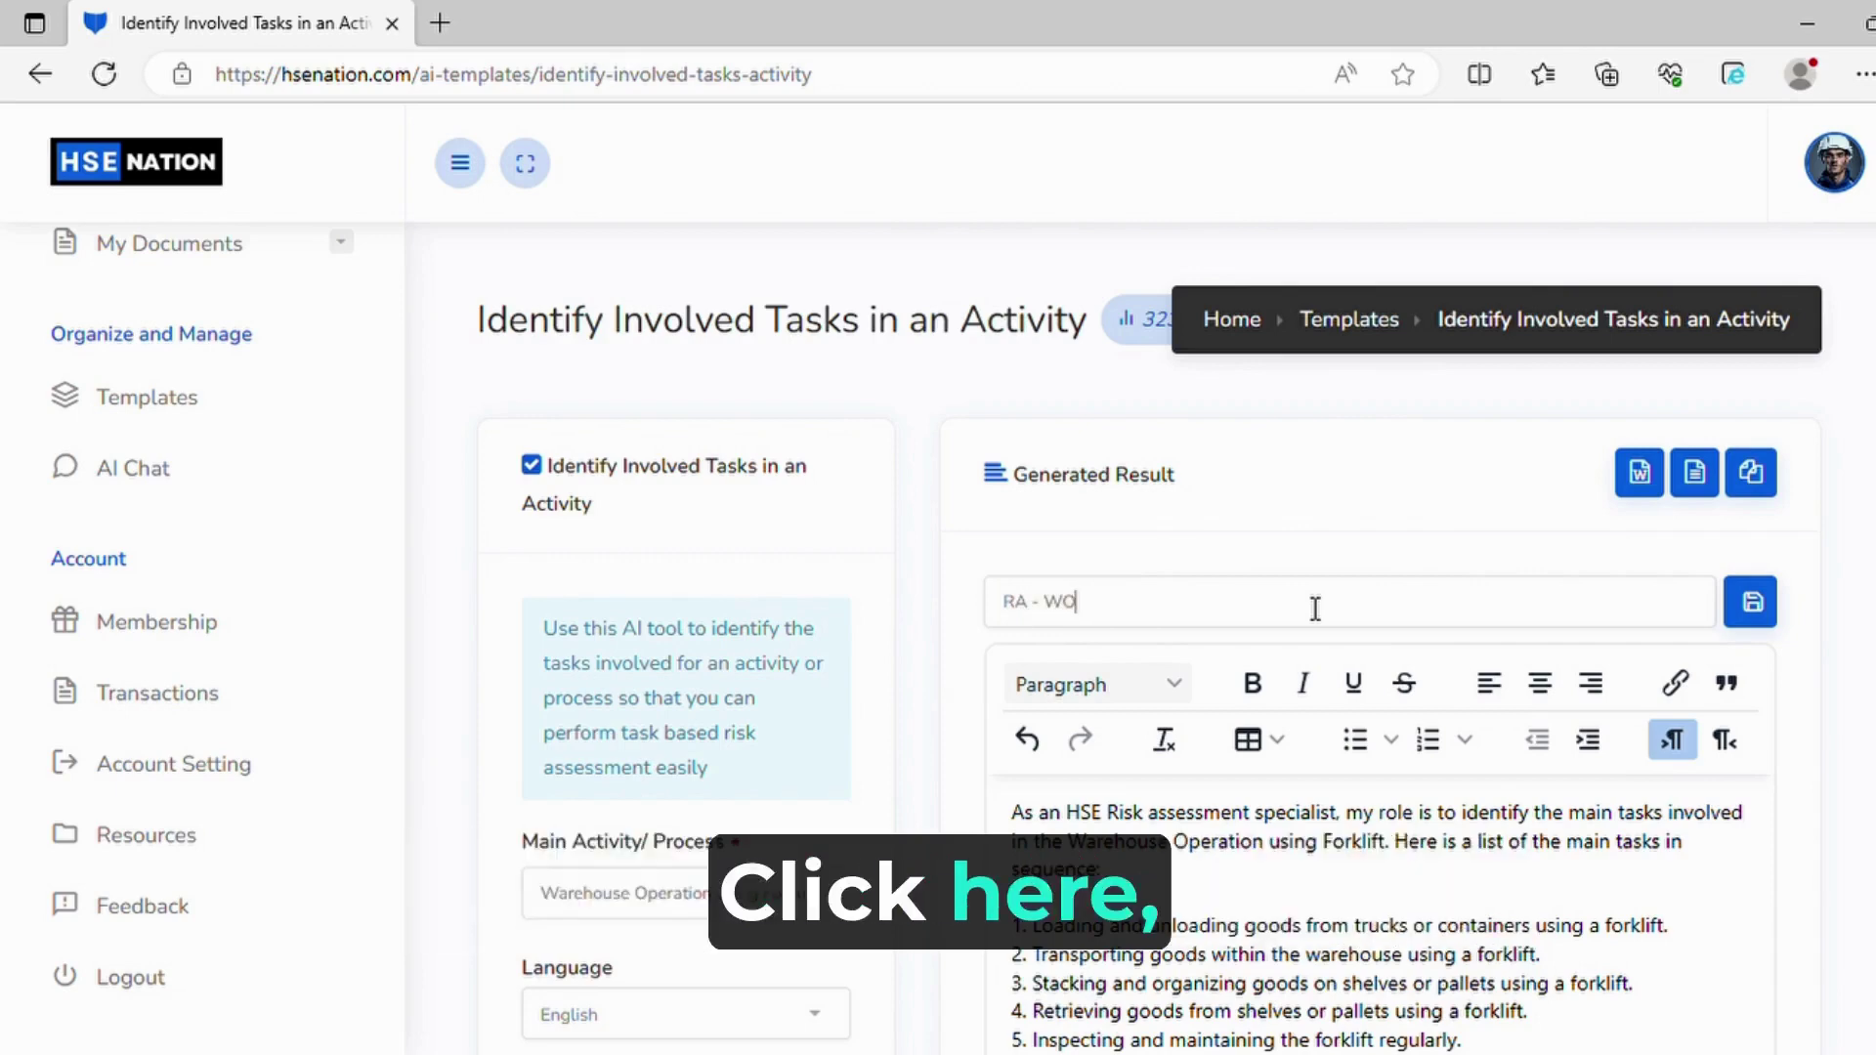
type(" - Task")
left_click(1770, 614)
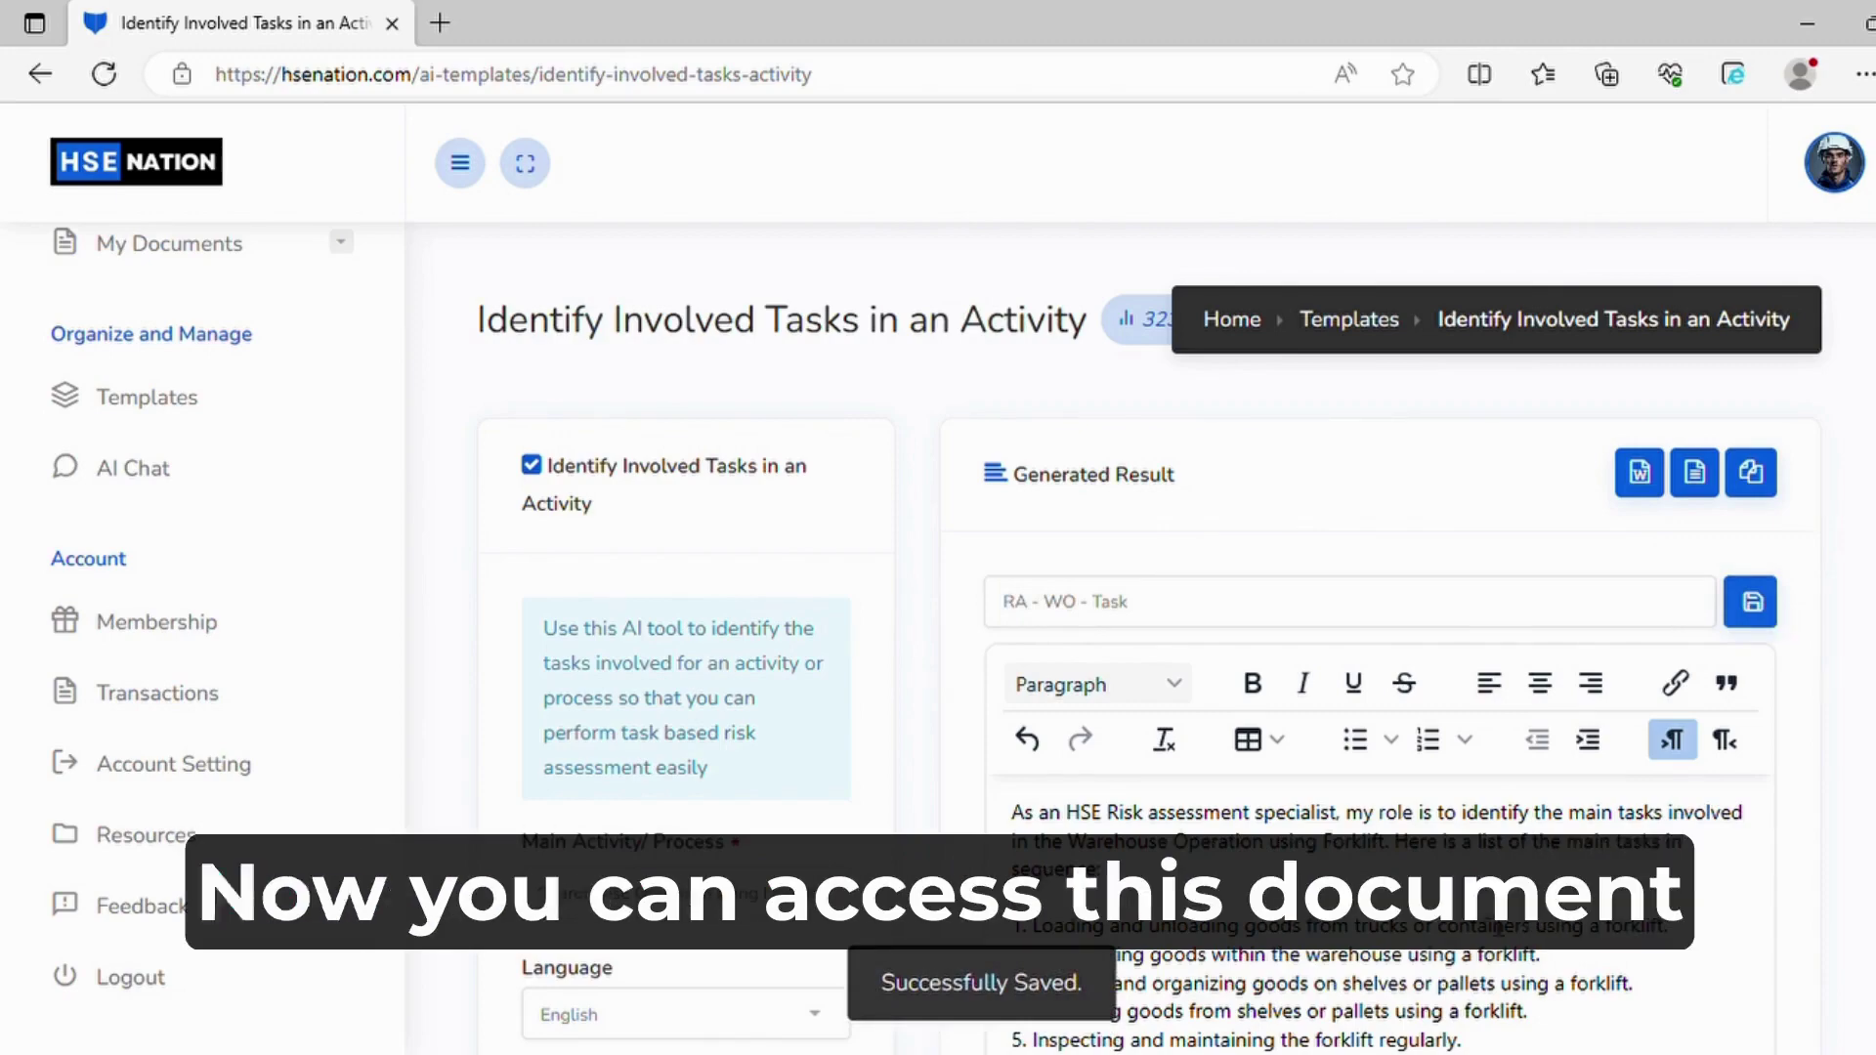
- Select the full text of the first task, the forklift loading/unloading step
triple_click(1484, 925)
key("ctrl+c")
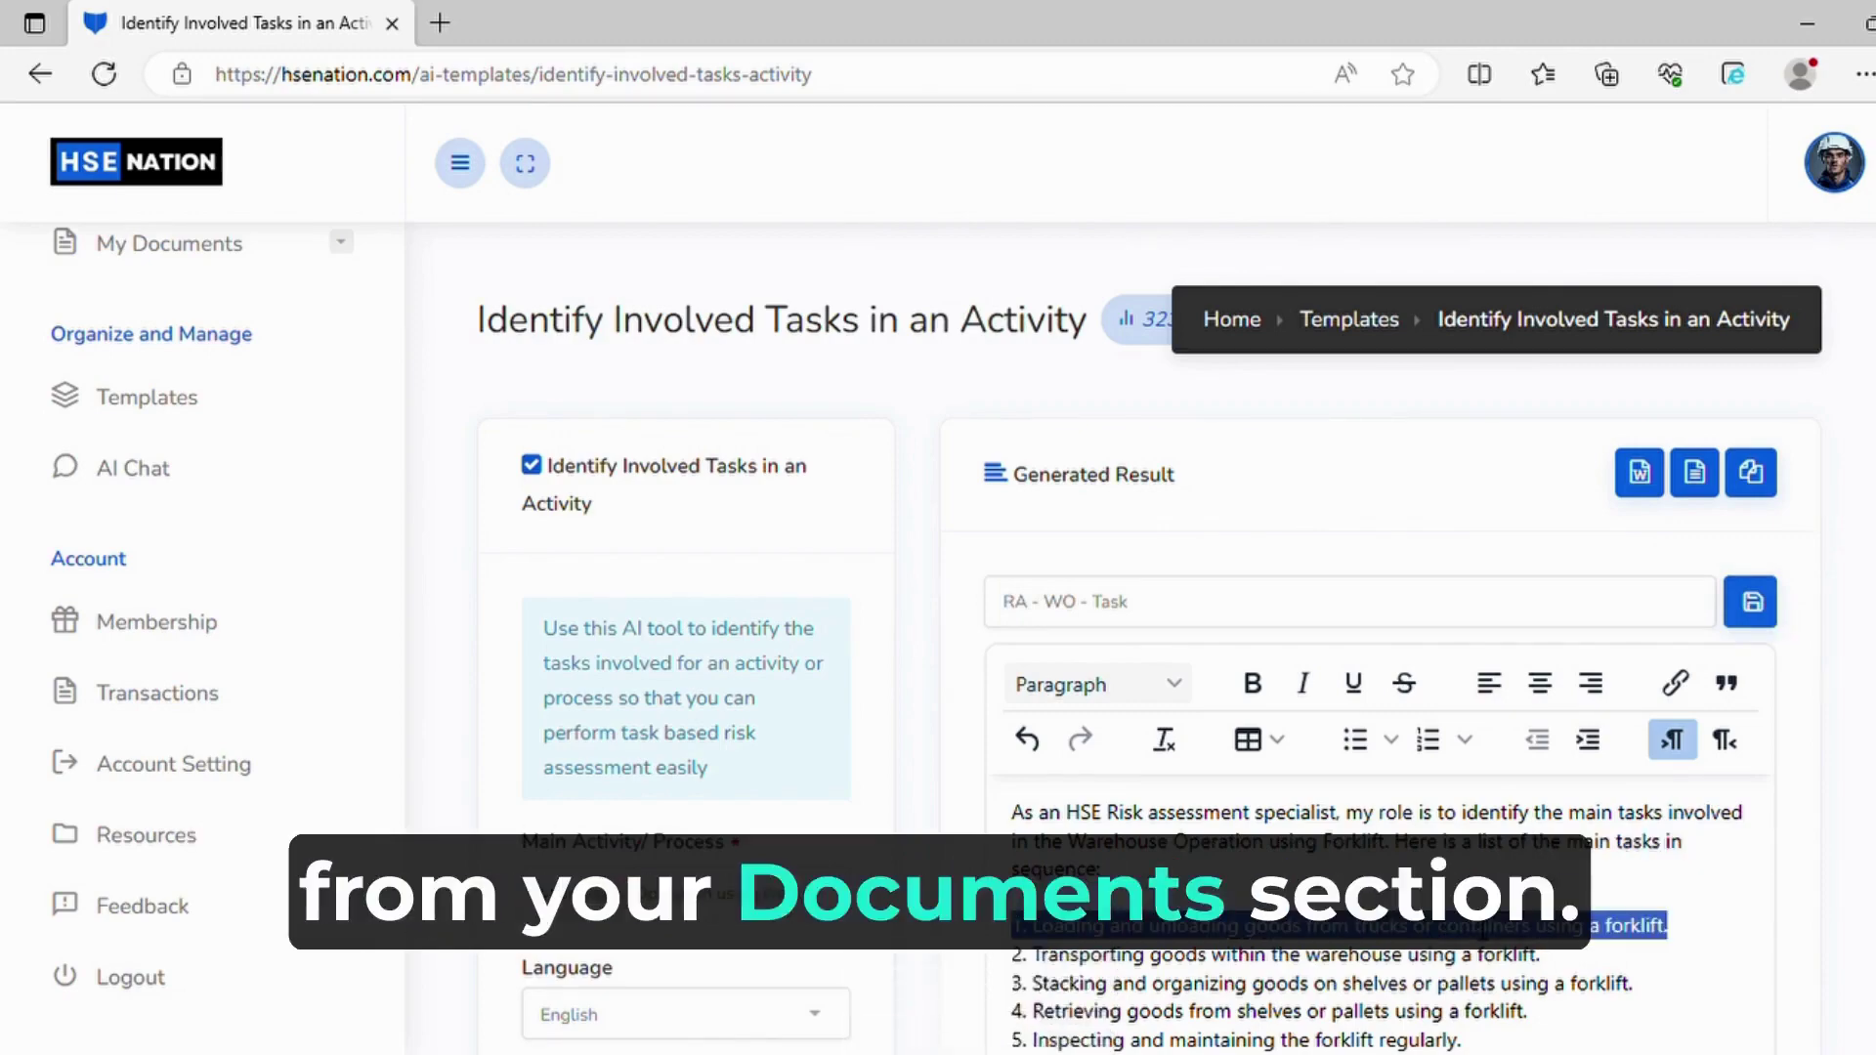
scroll(1466, 615, "down", 8)
scroll(1466, 616, "up", 3)
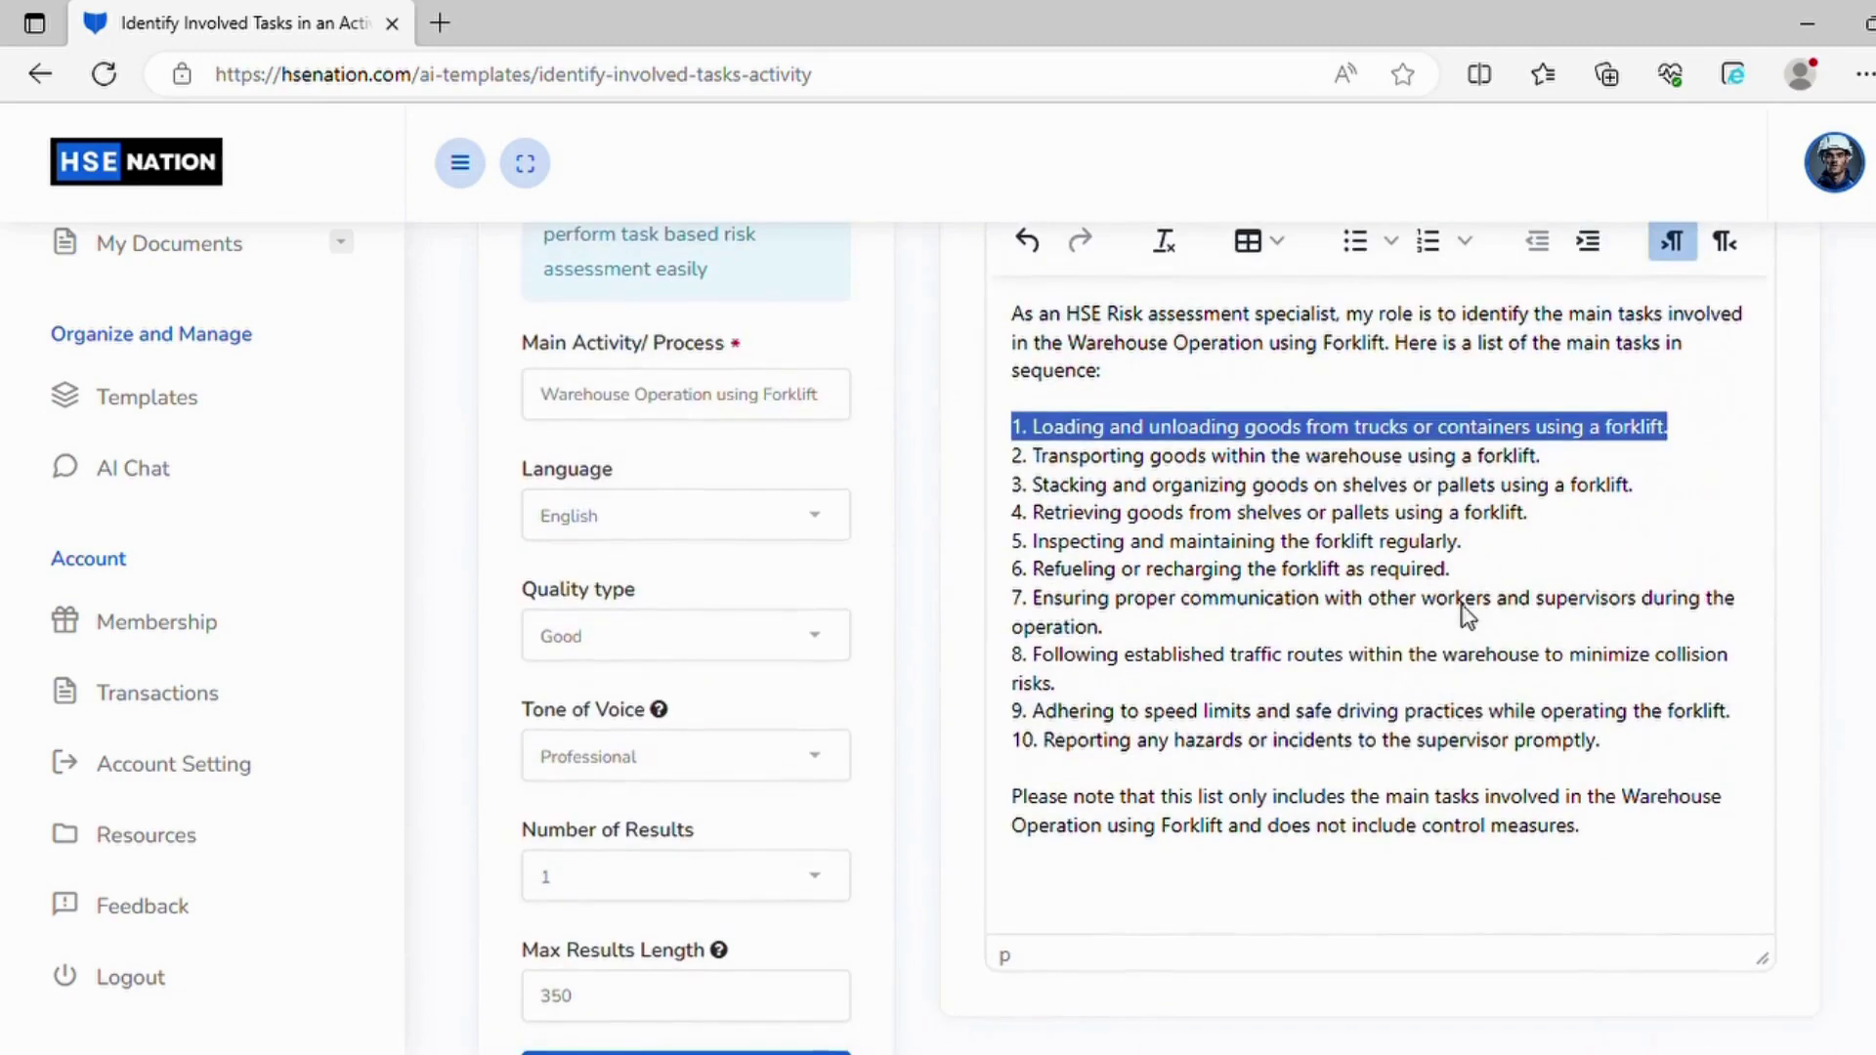
left_click(1510, 571)
left_click(1678, 442)
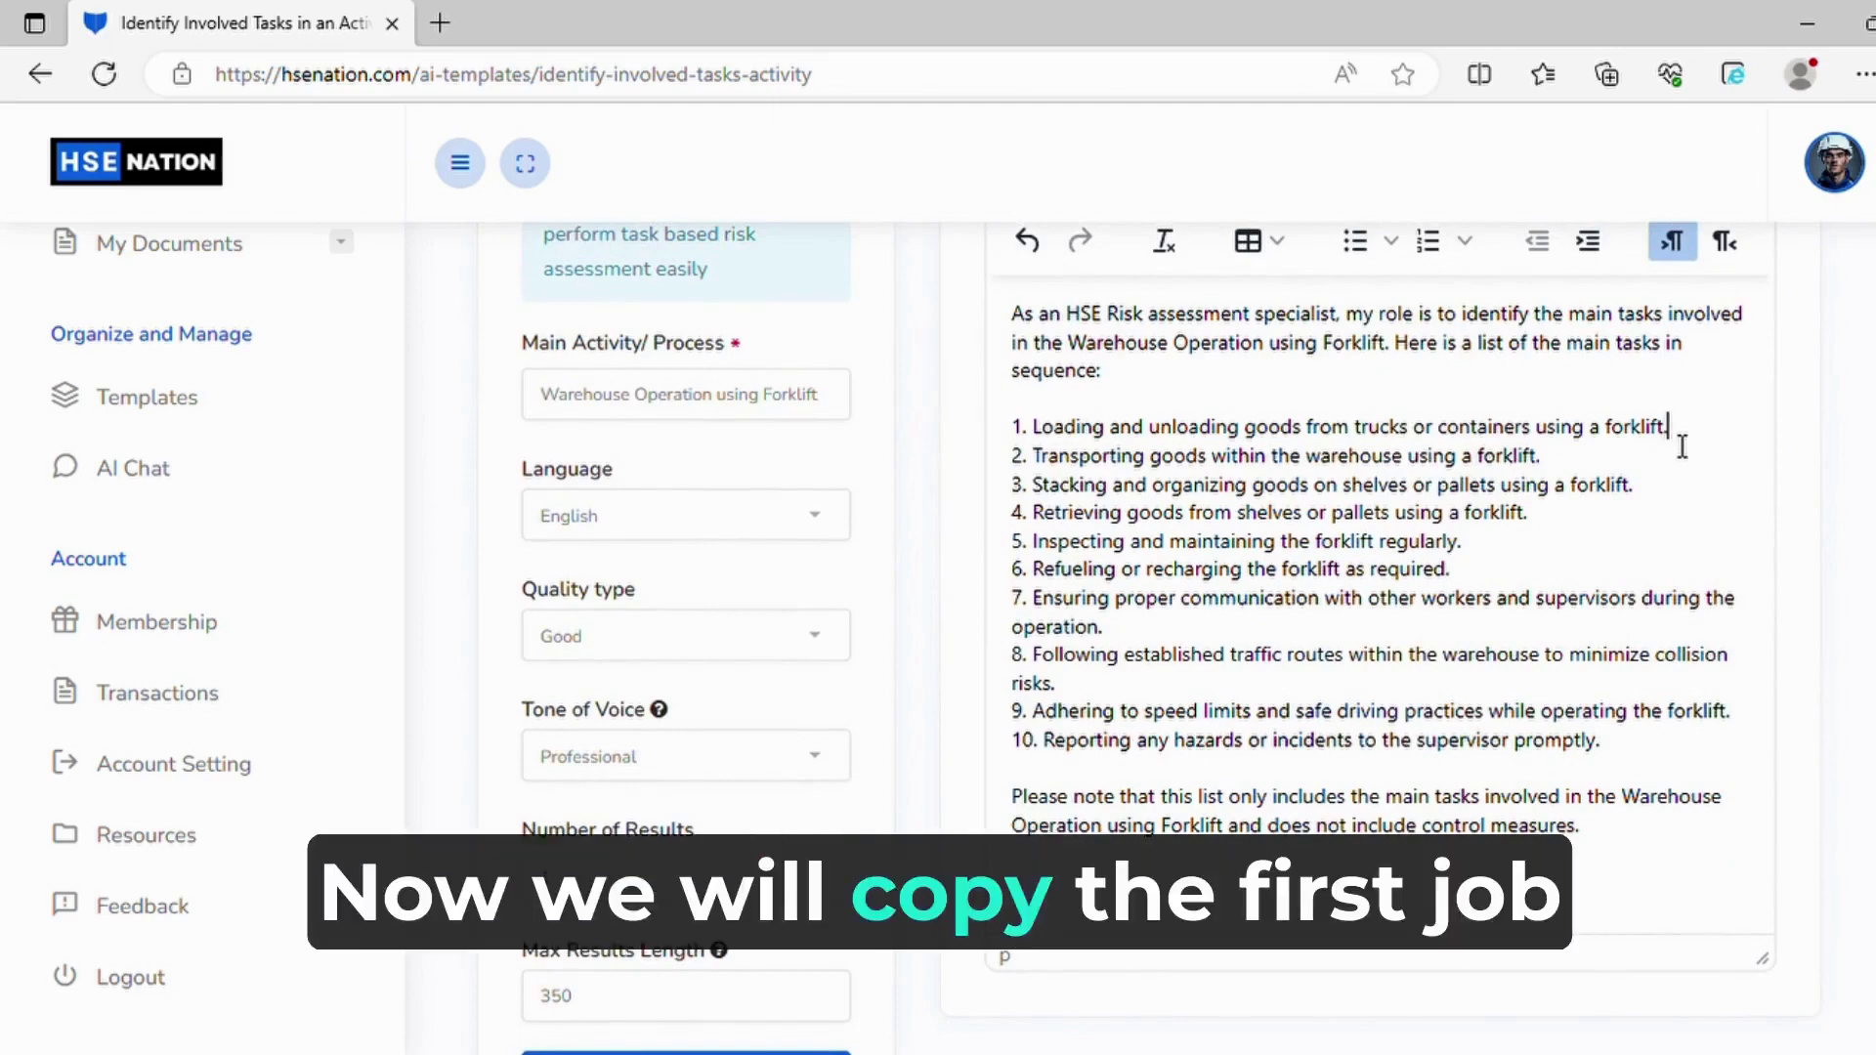
left_click_drag(1671, 430, 1038, 428)
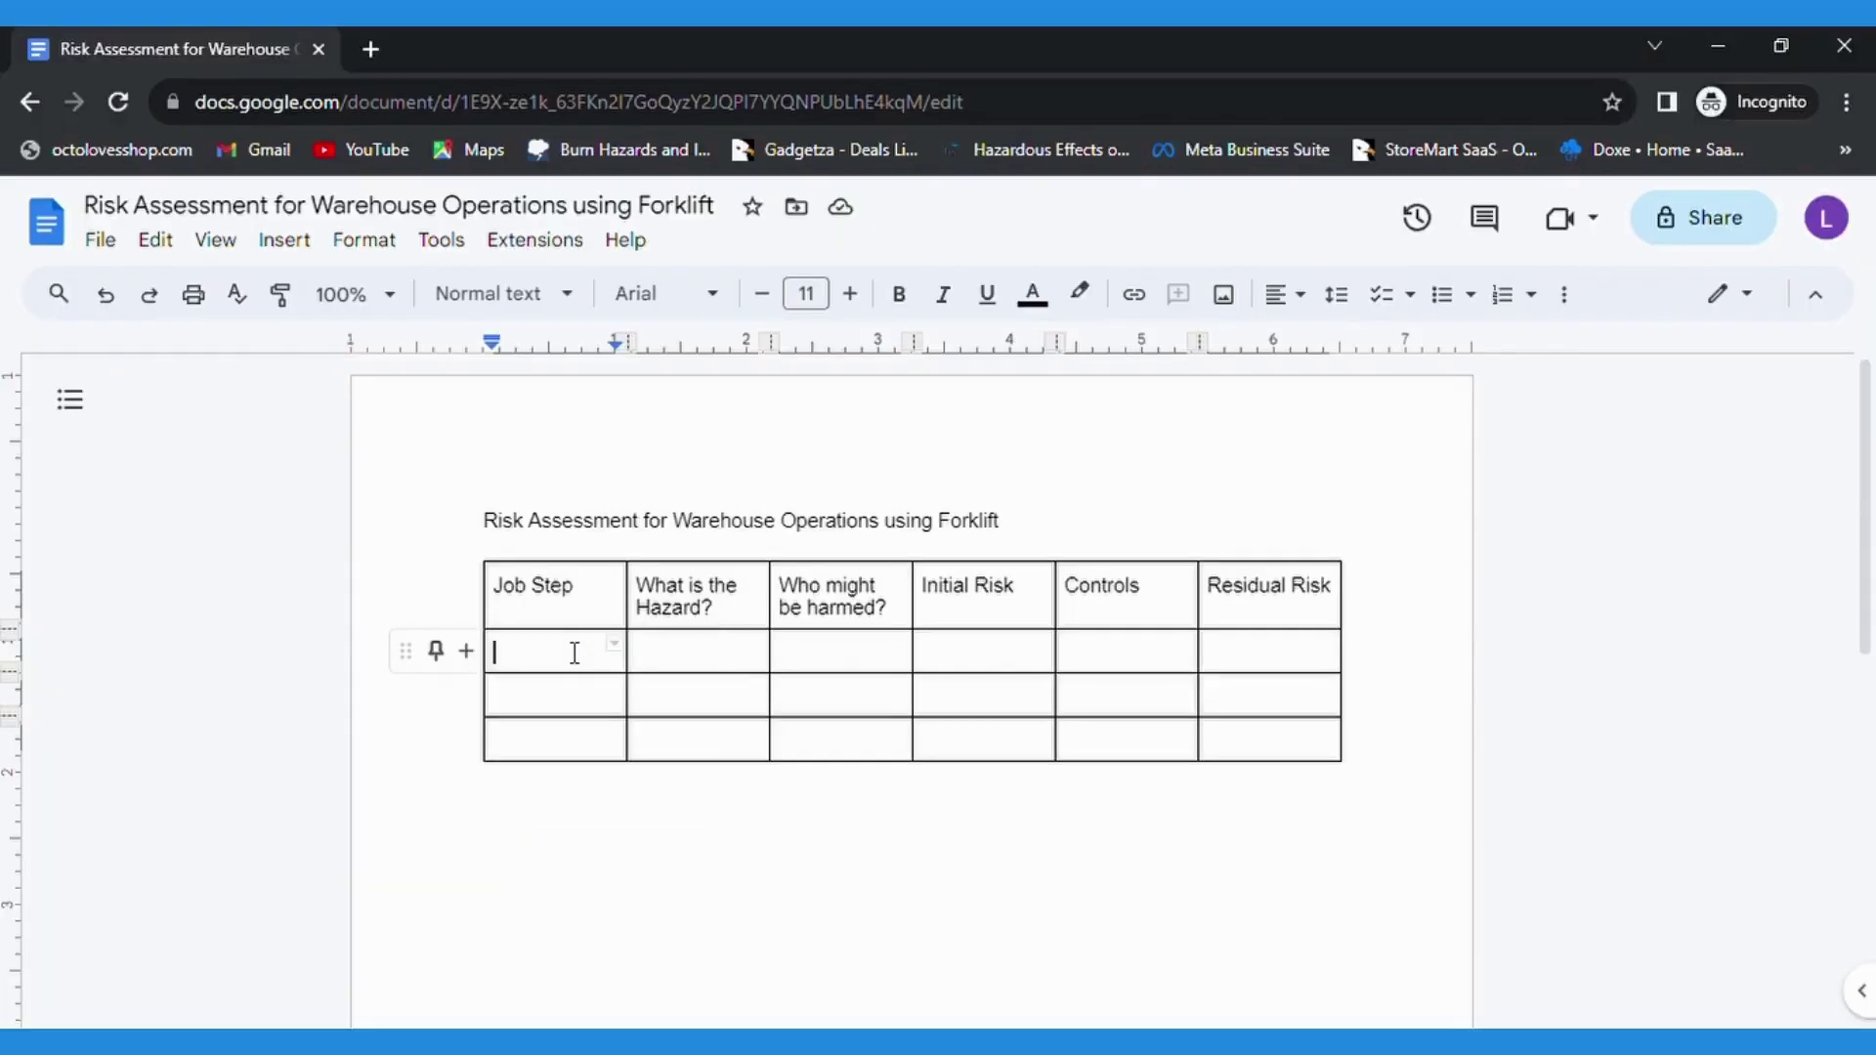
- Paste the loading and unloading task into the first Job Step cell
key("ctrl+v")
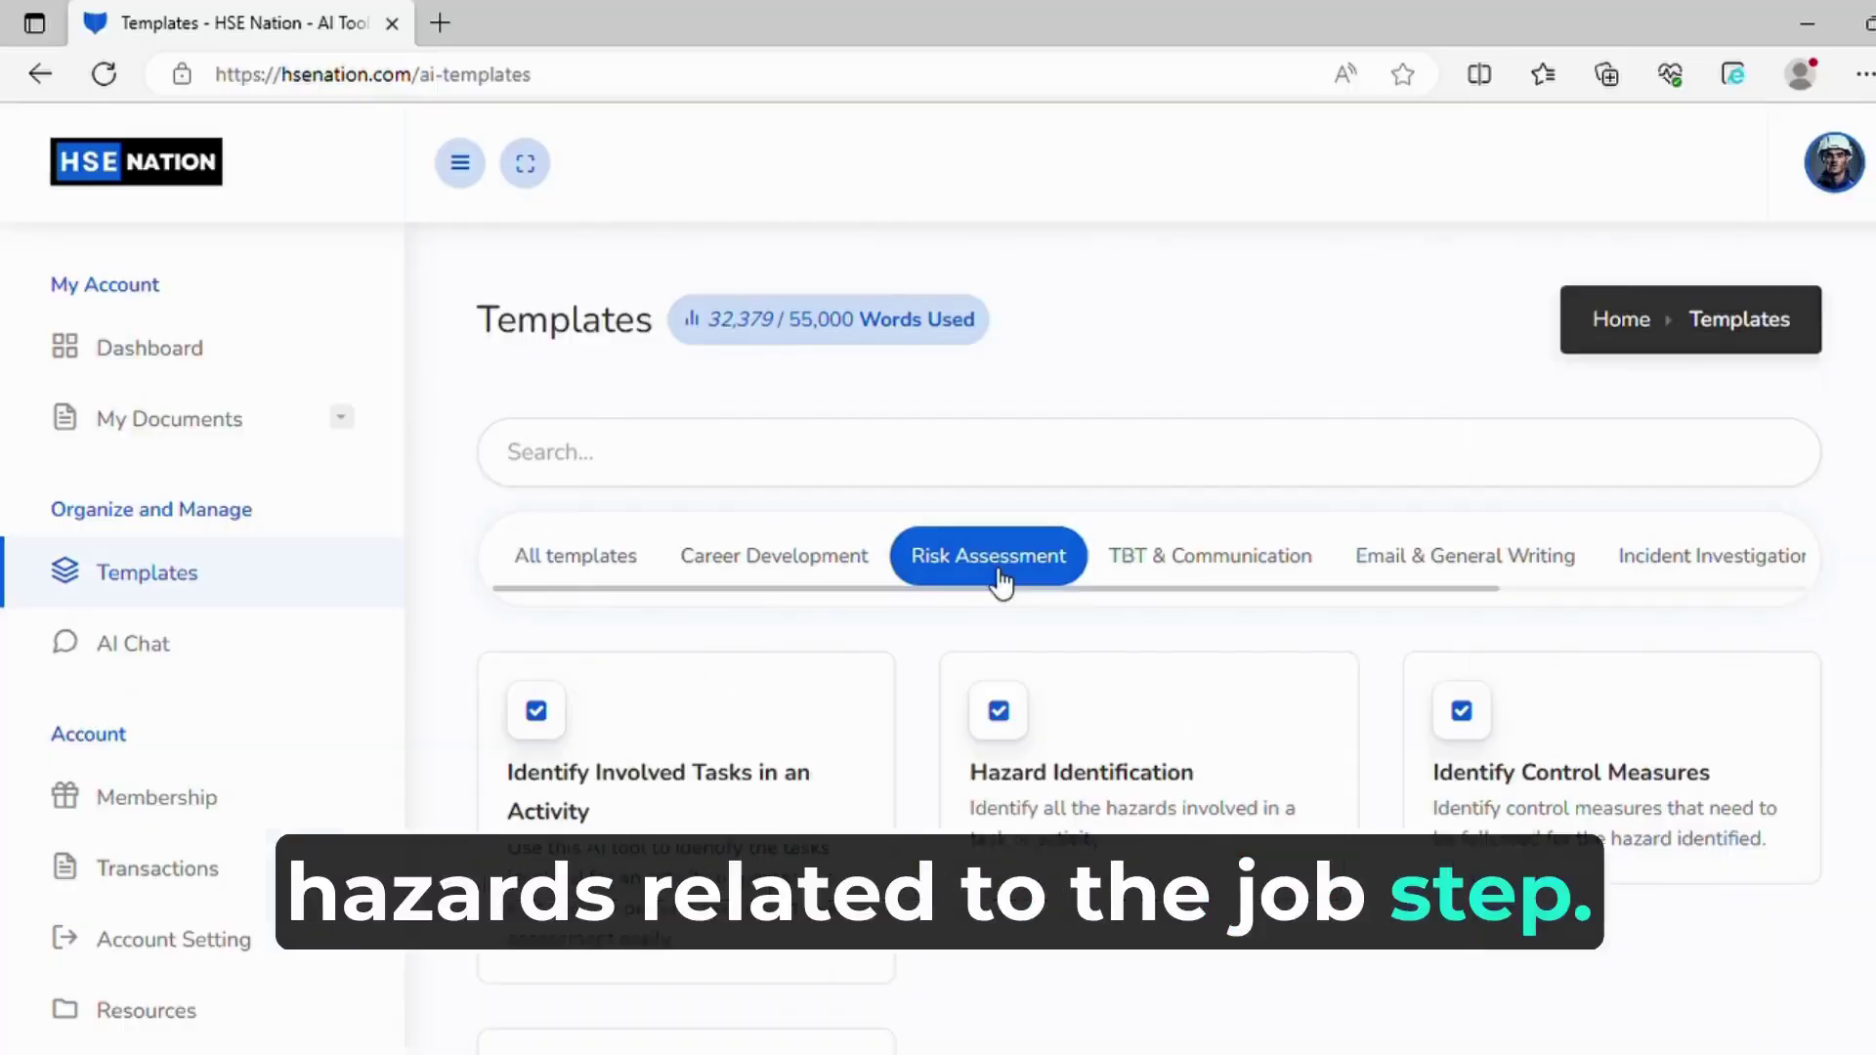
- Open Hazard Identification and paste the loading/unloading job step into the Task field
left_click(1168, 810)
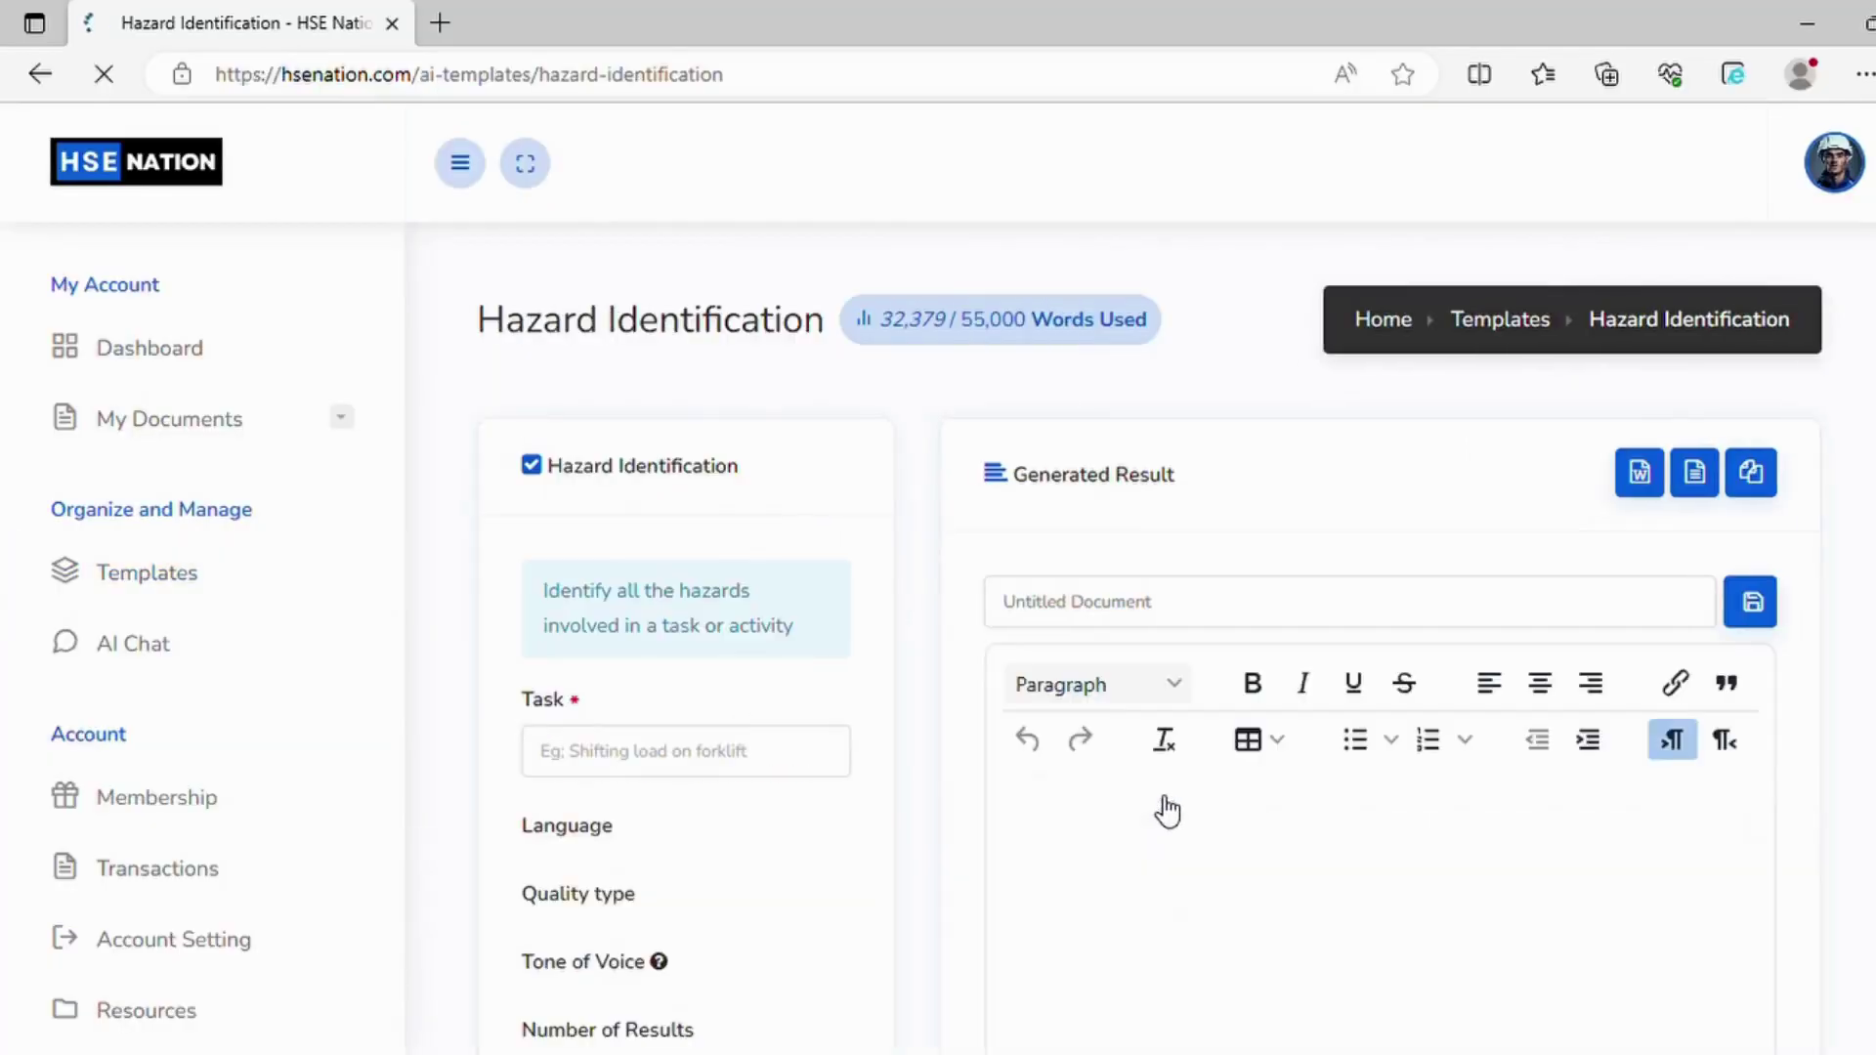
scroll(804, 750, "down", 2)
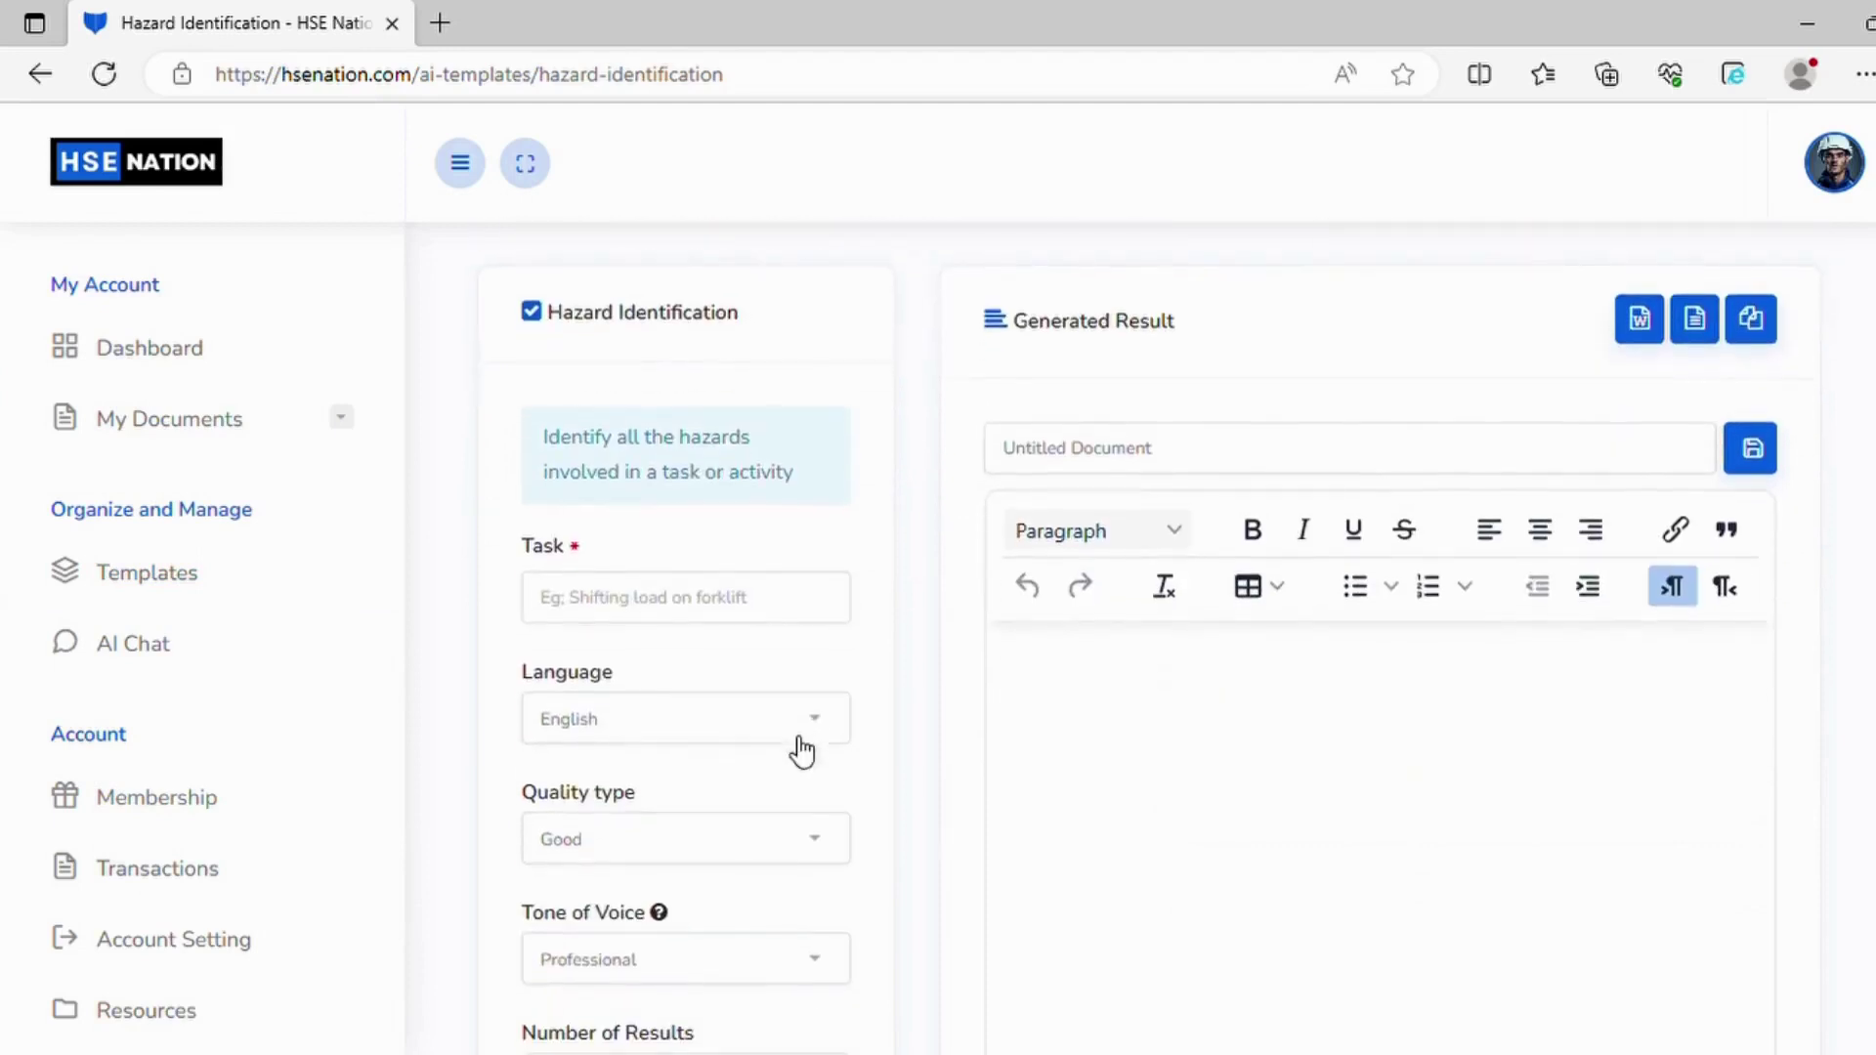
left_click(772, 619)
key("ctrl+v")
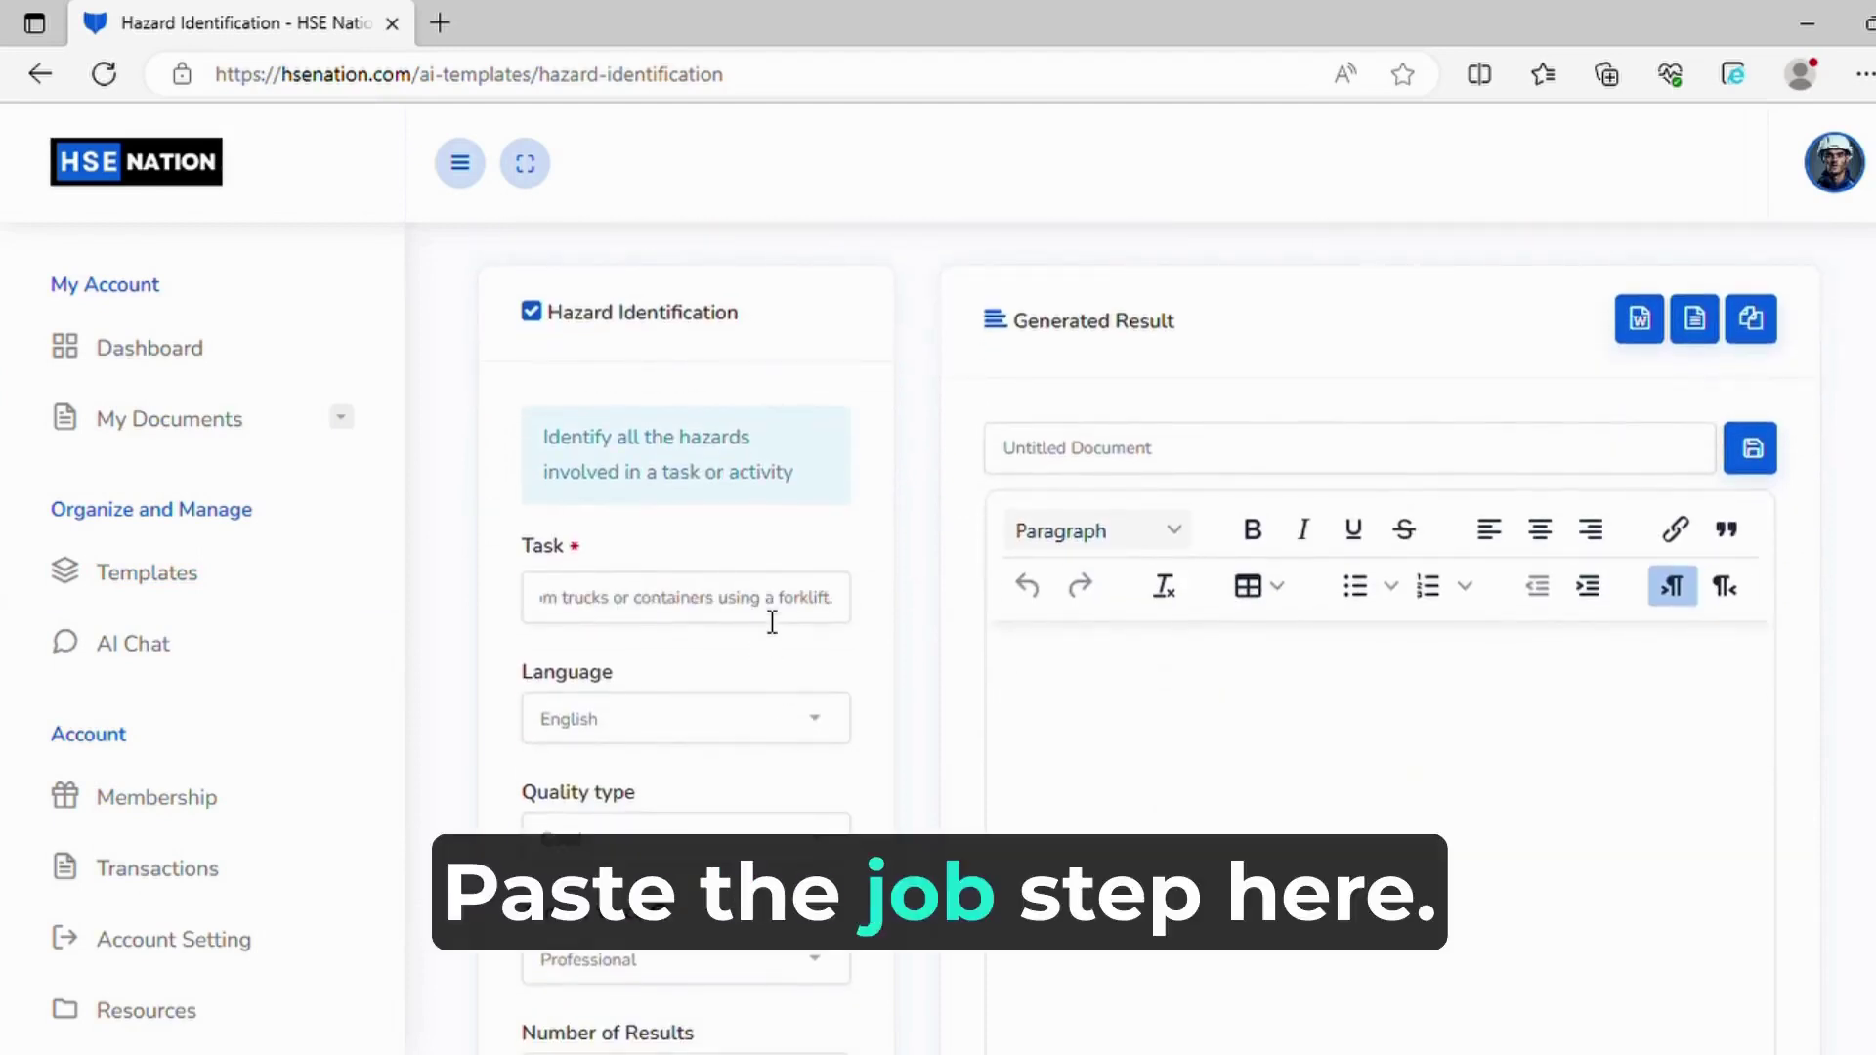
left_click_drag(775, 622, 452, 566)
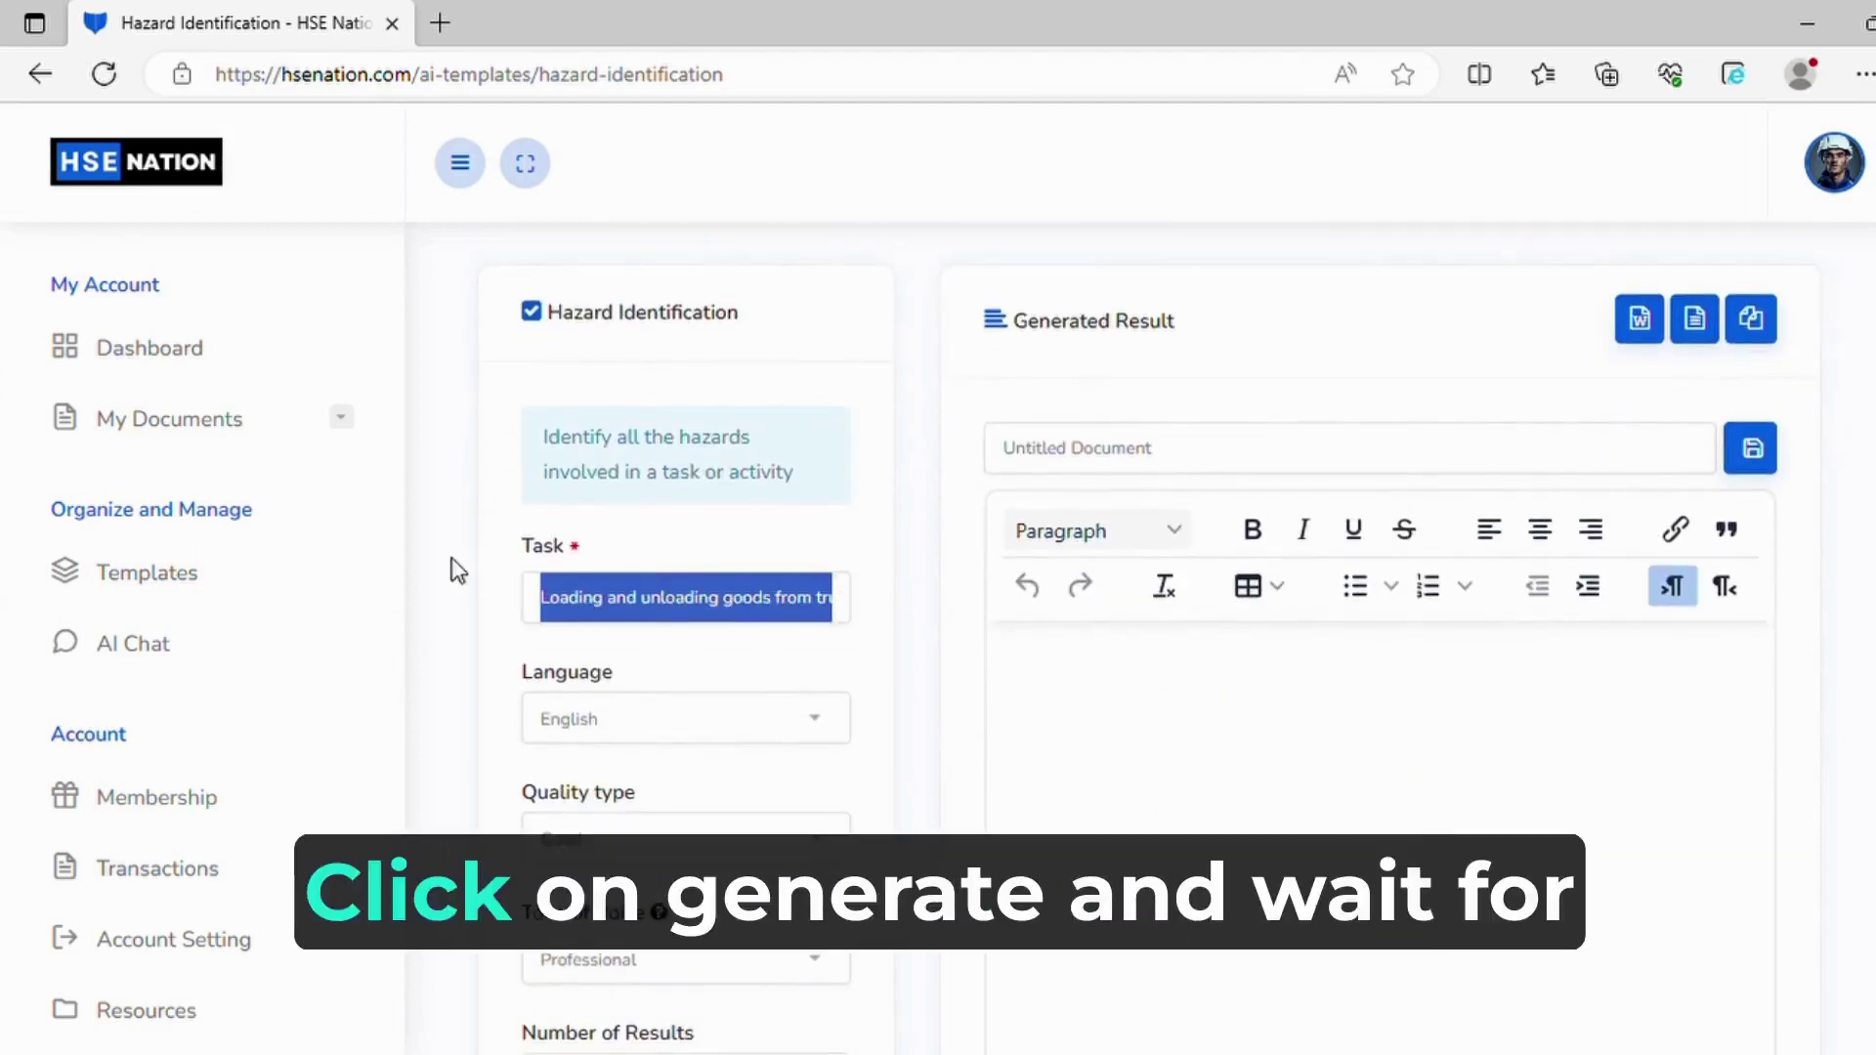
left_click(683, 607)
- Generate hazards for the forklift loading and unloading task
scroll(681, 609, "down", 3)
scroll(681, 609, "up", 5)
scroll(681, 609, "down", 6)
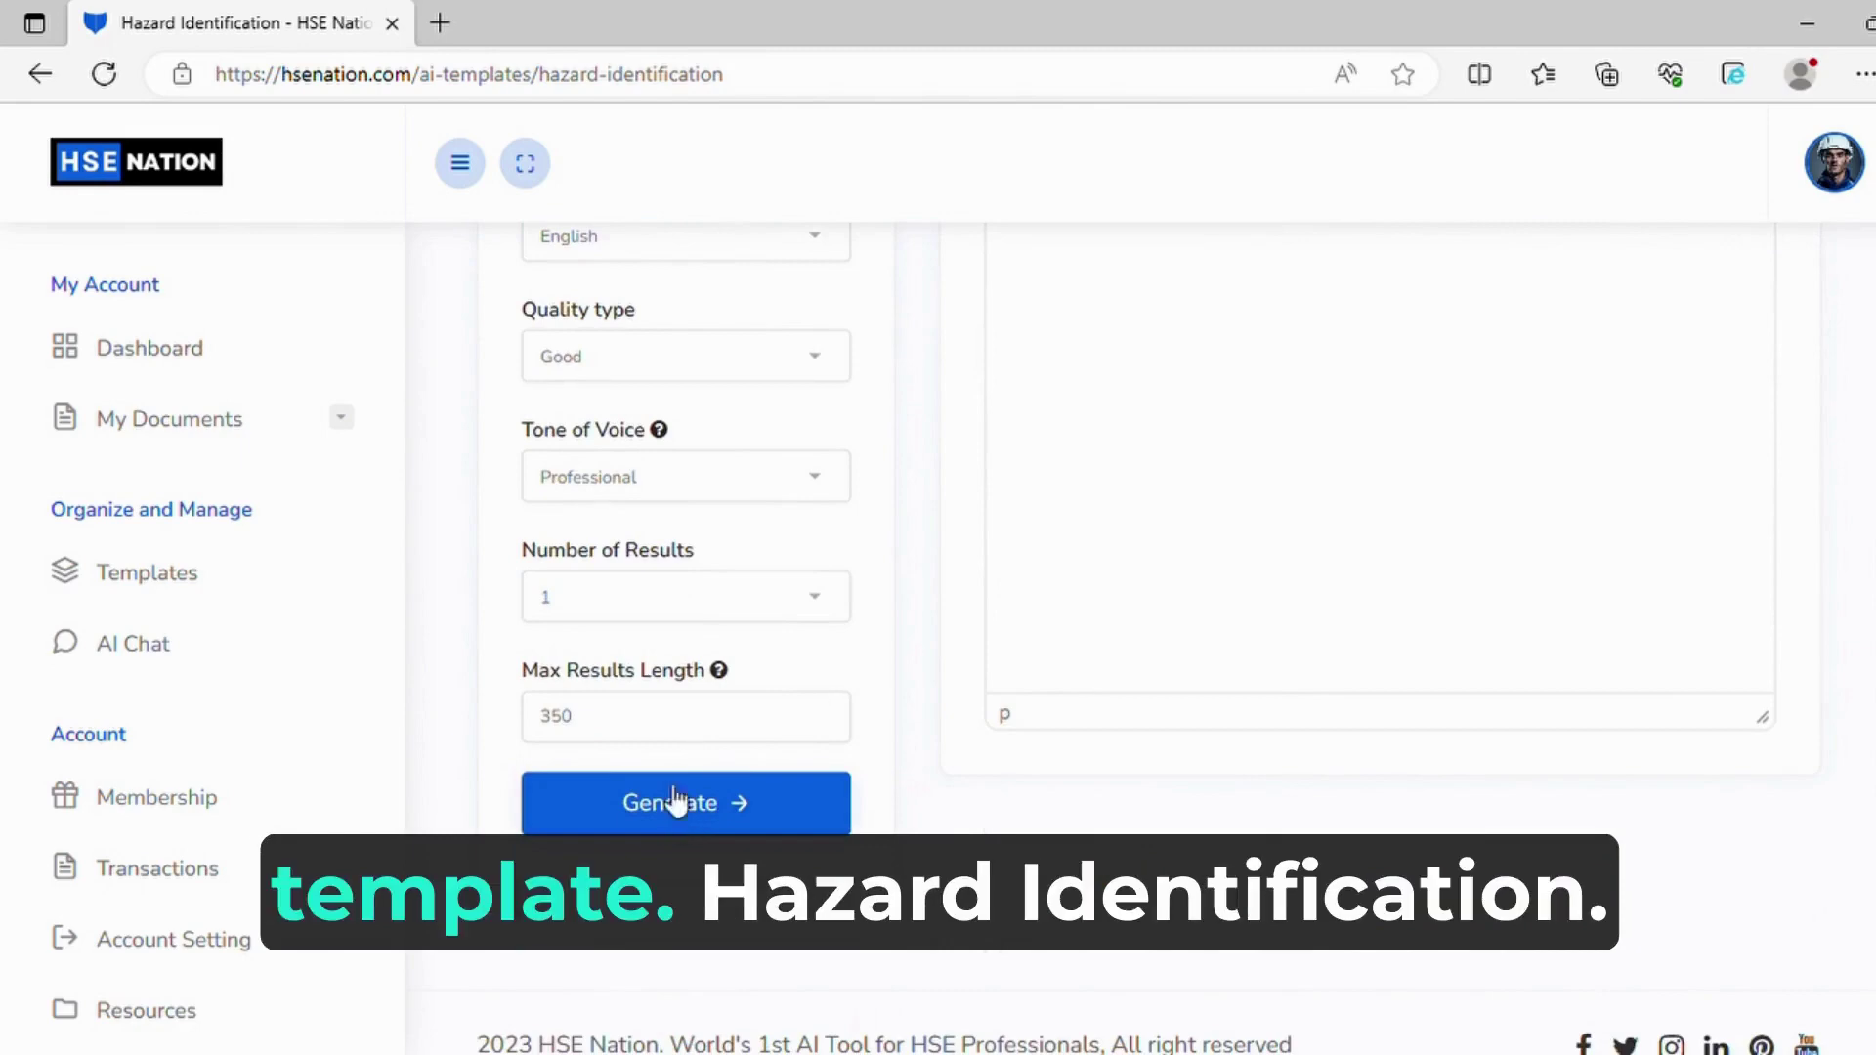
left_click(685, 805)
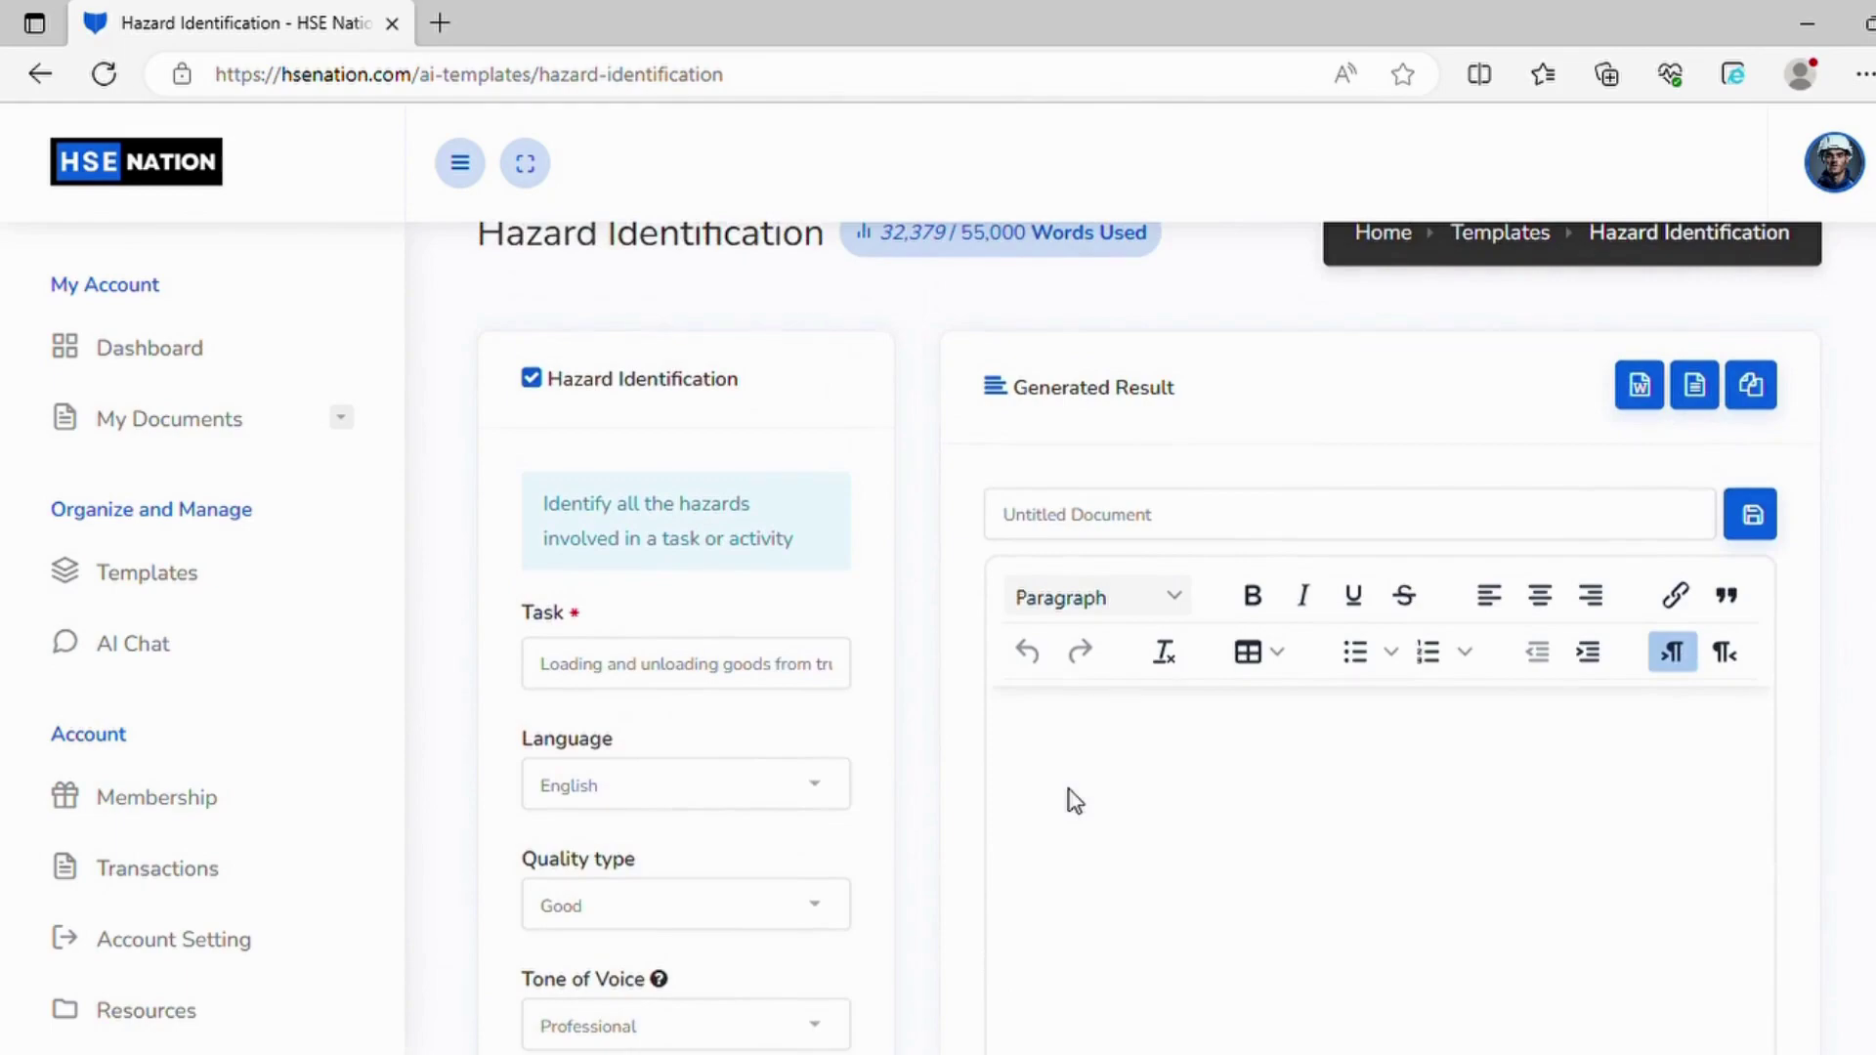
- Review the seven generated forklift hazards and select the Forklift Overturning hazard text
scroll(1170, 799, "down", 5)
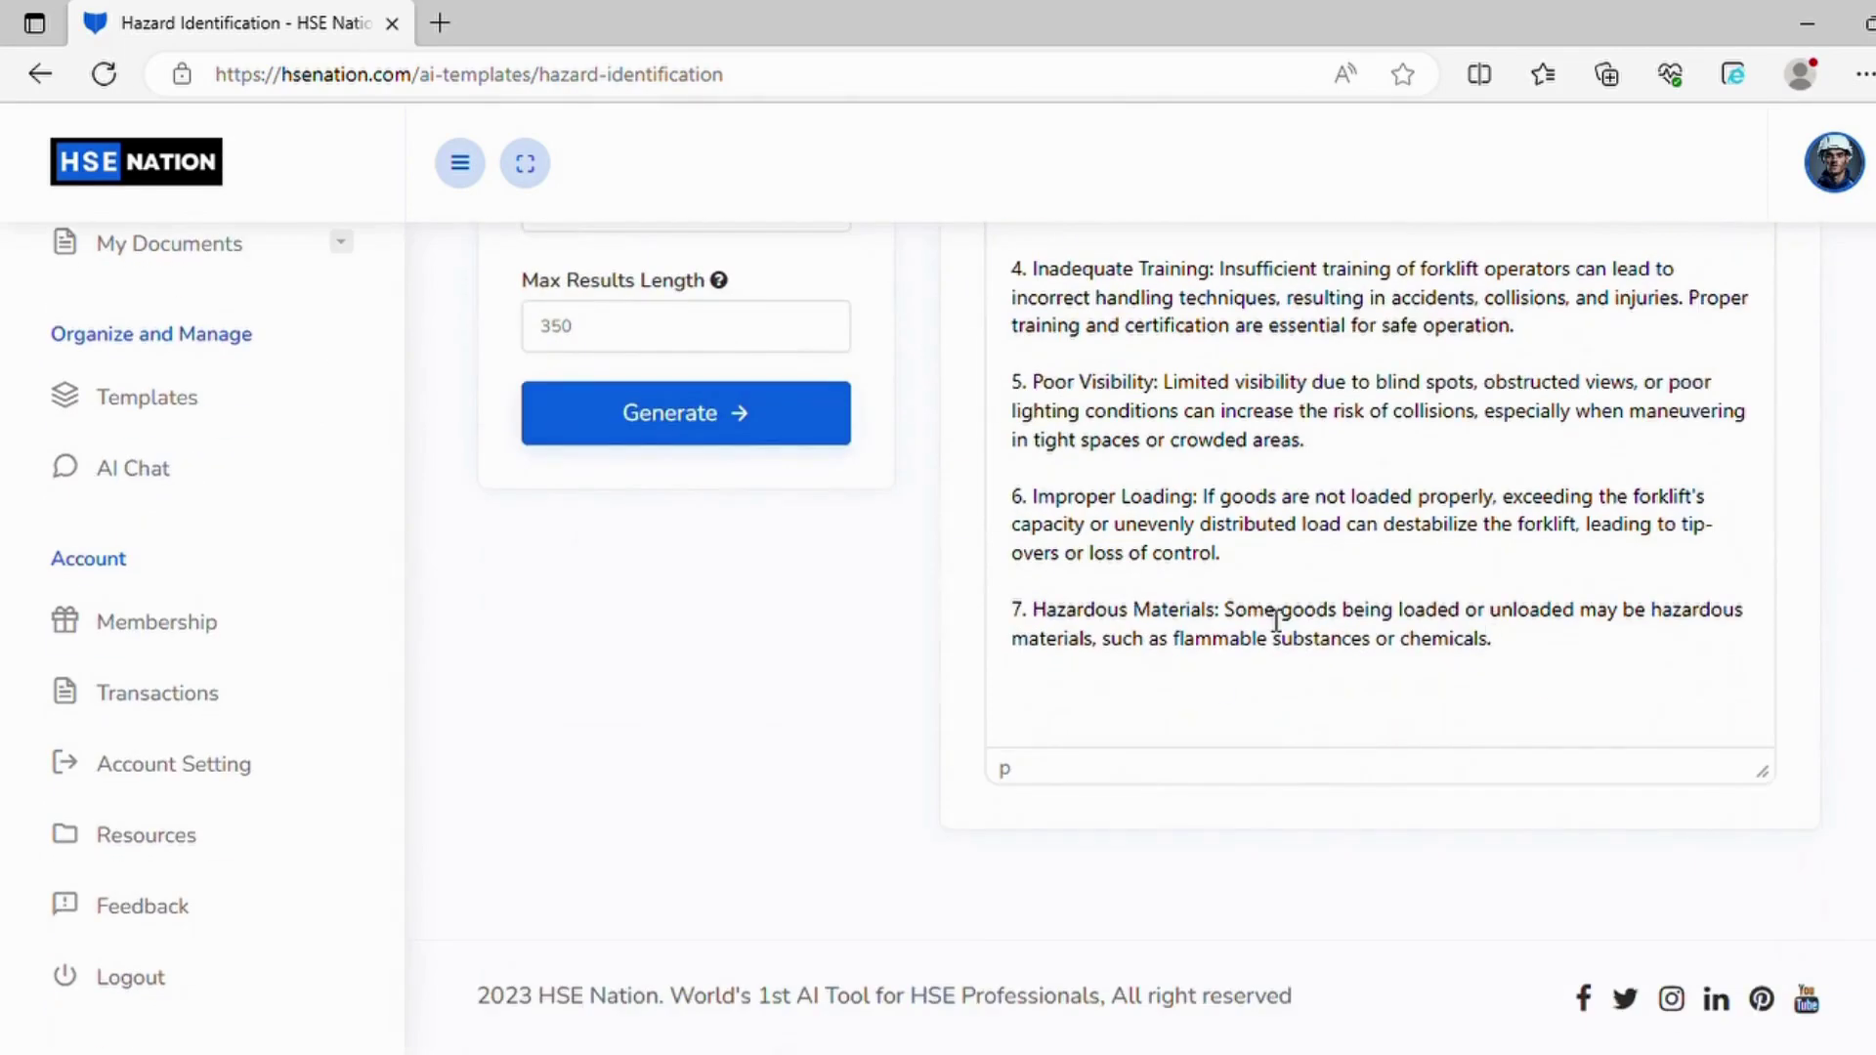
scroll(1276, 620, "up", 5)
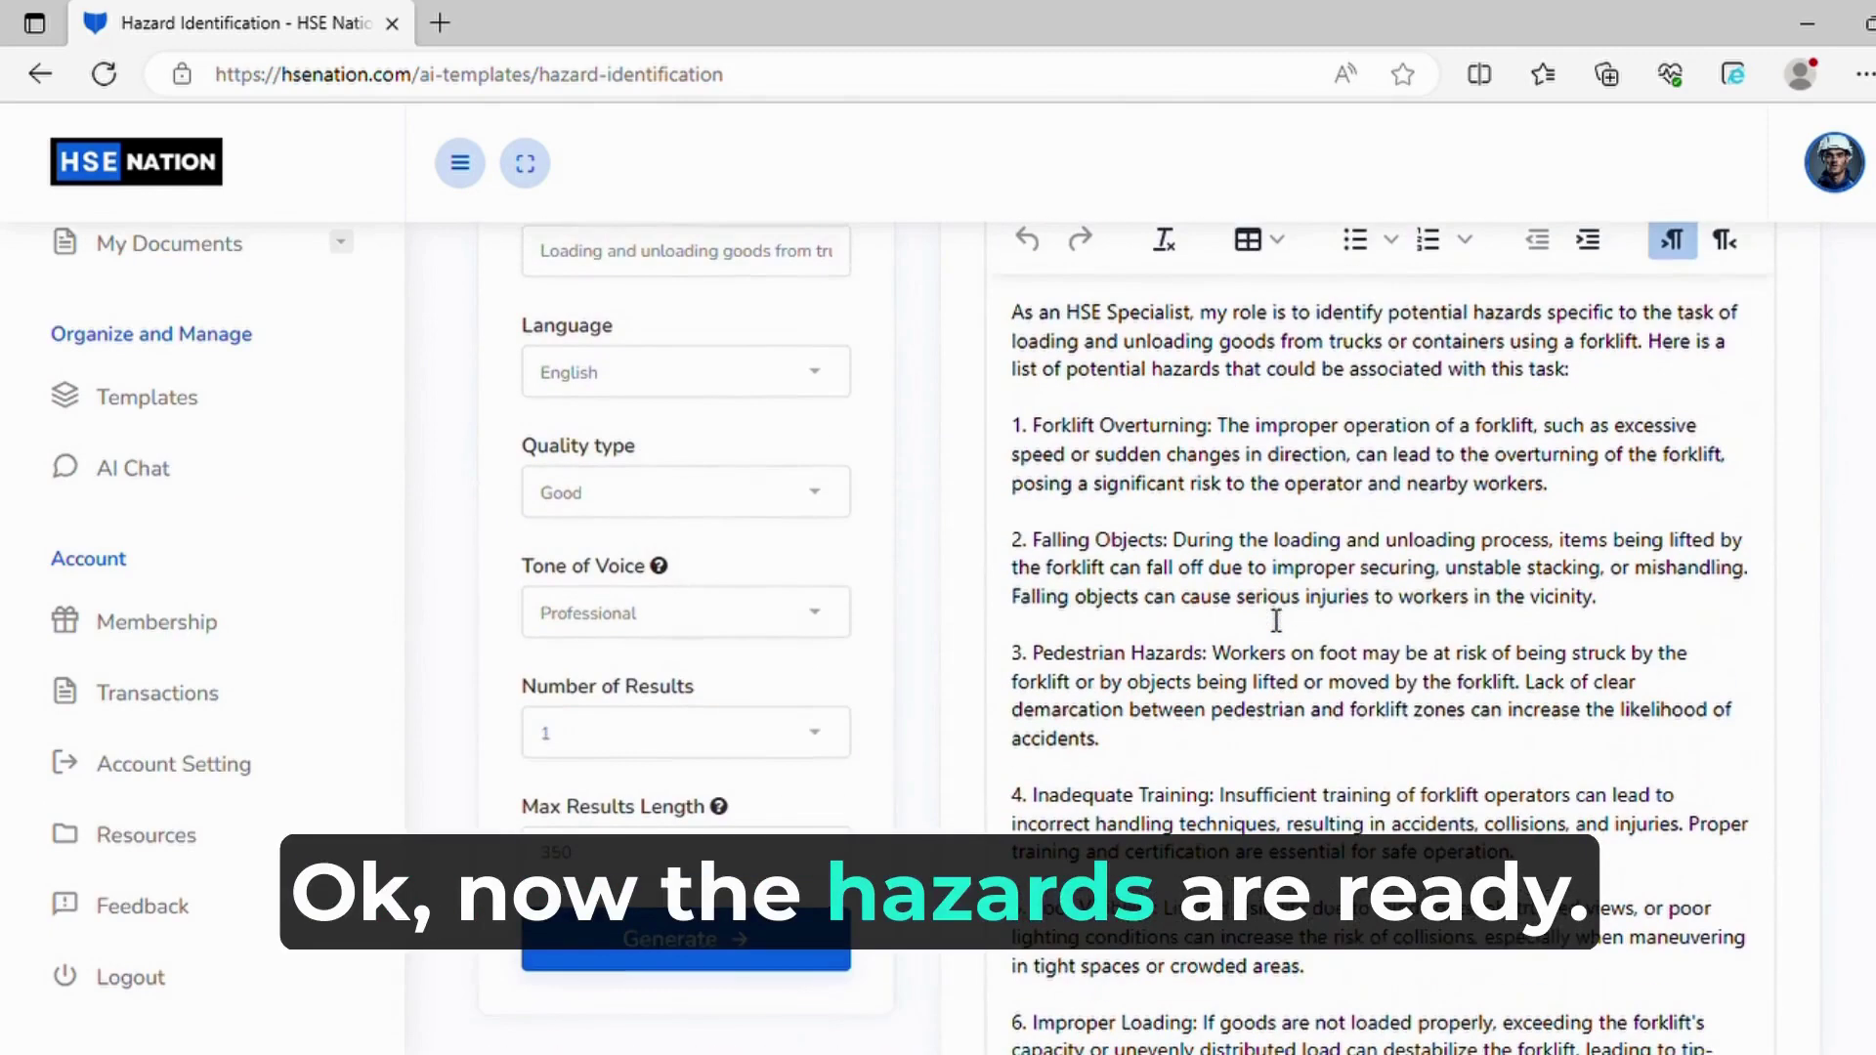
scroll(1276, 621, "down", 1)
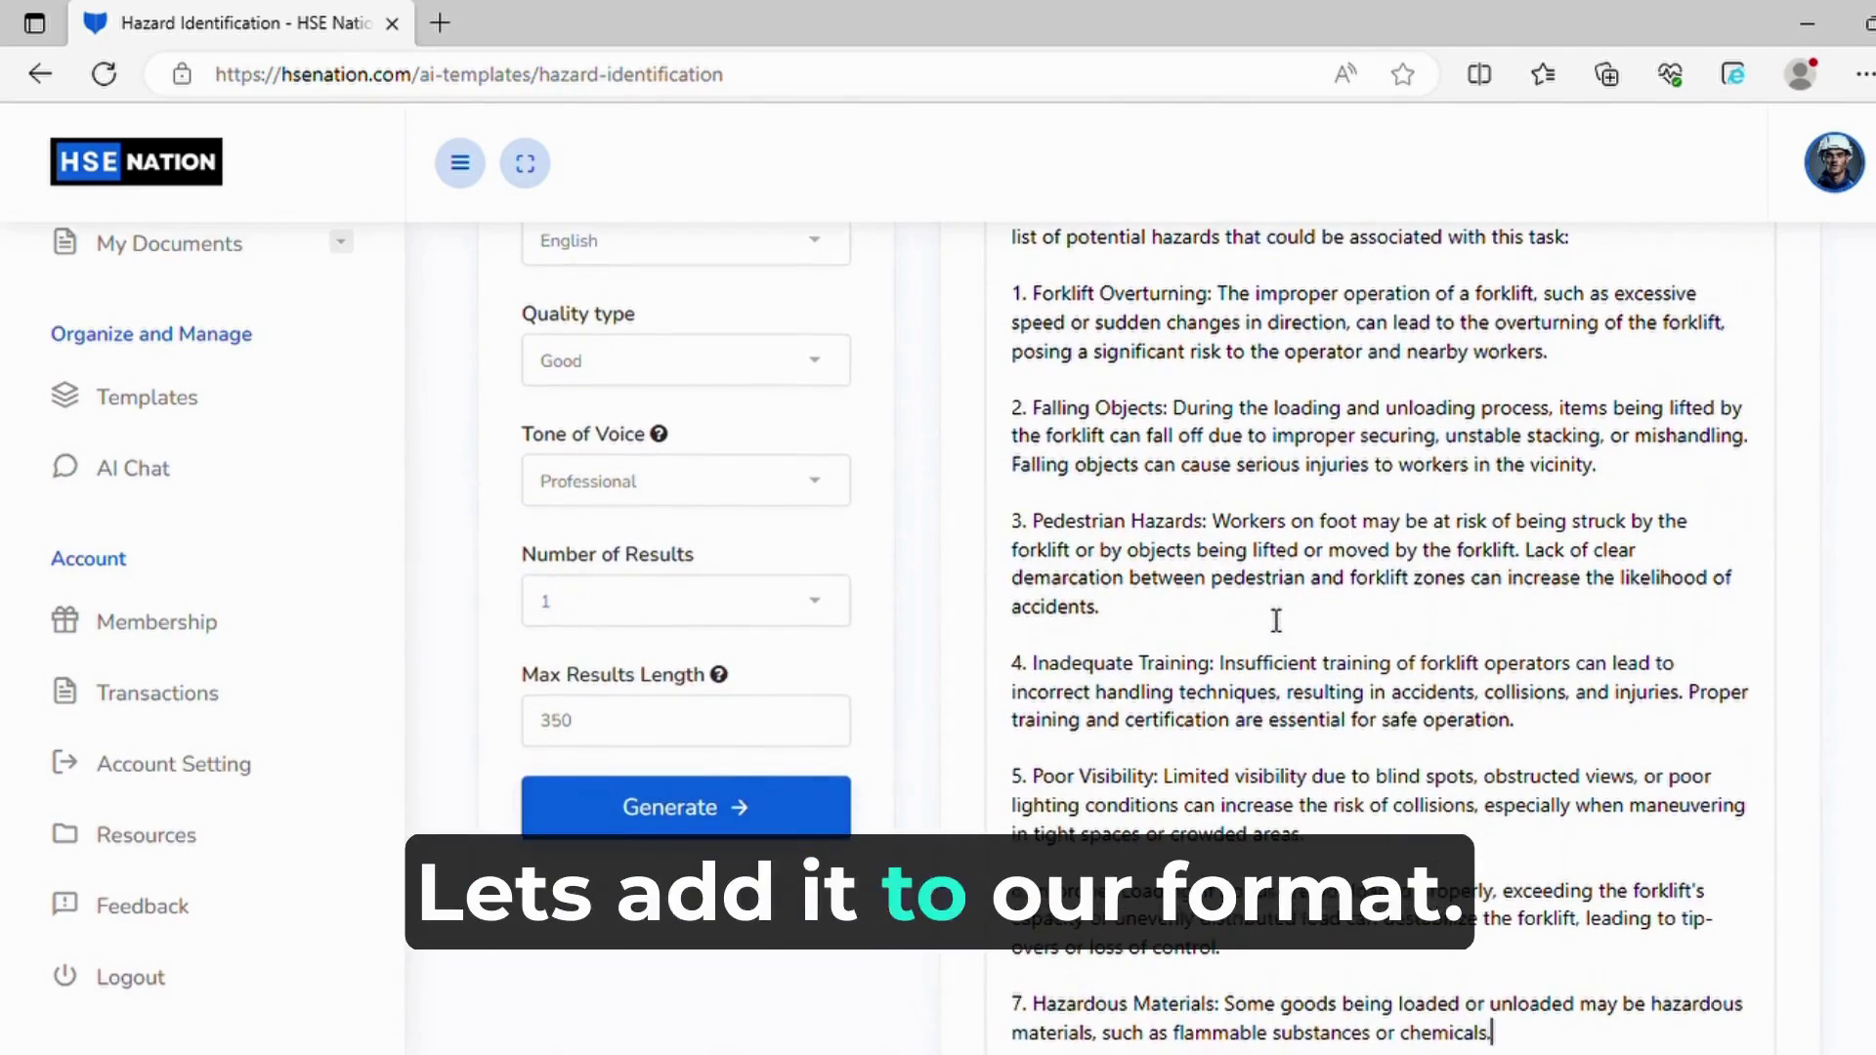
left_click(1197, 332)
scroll(1187, 332, "up", 3)
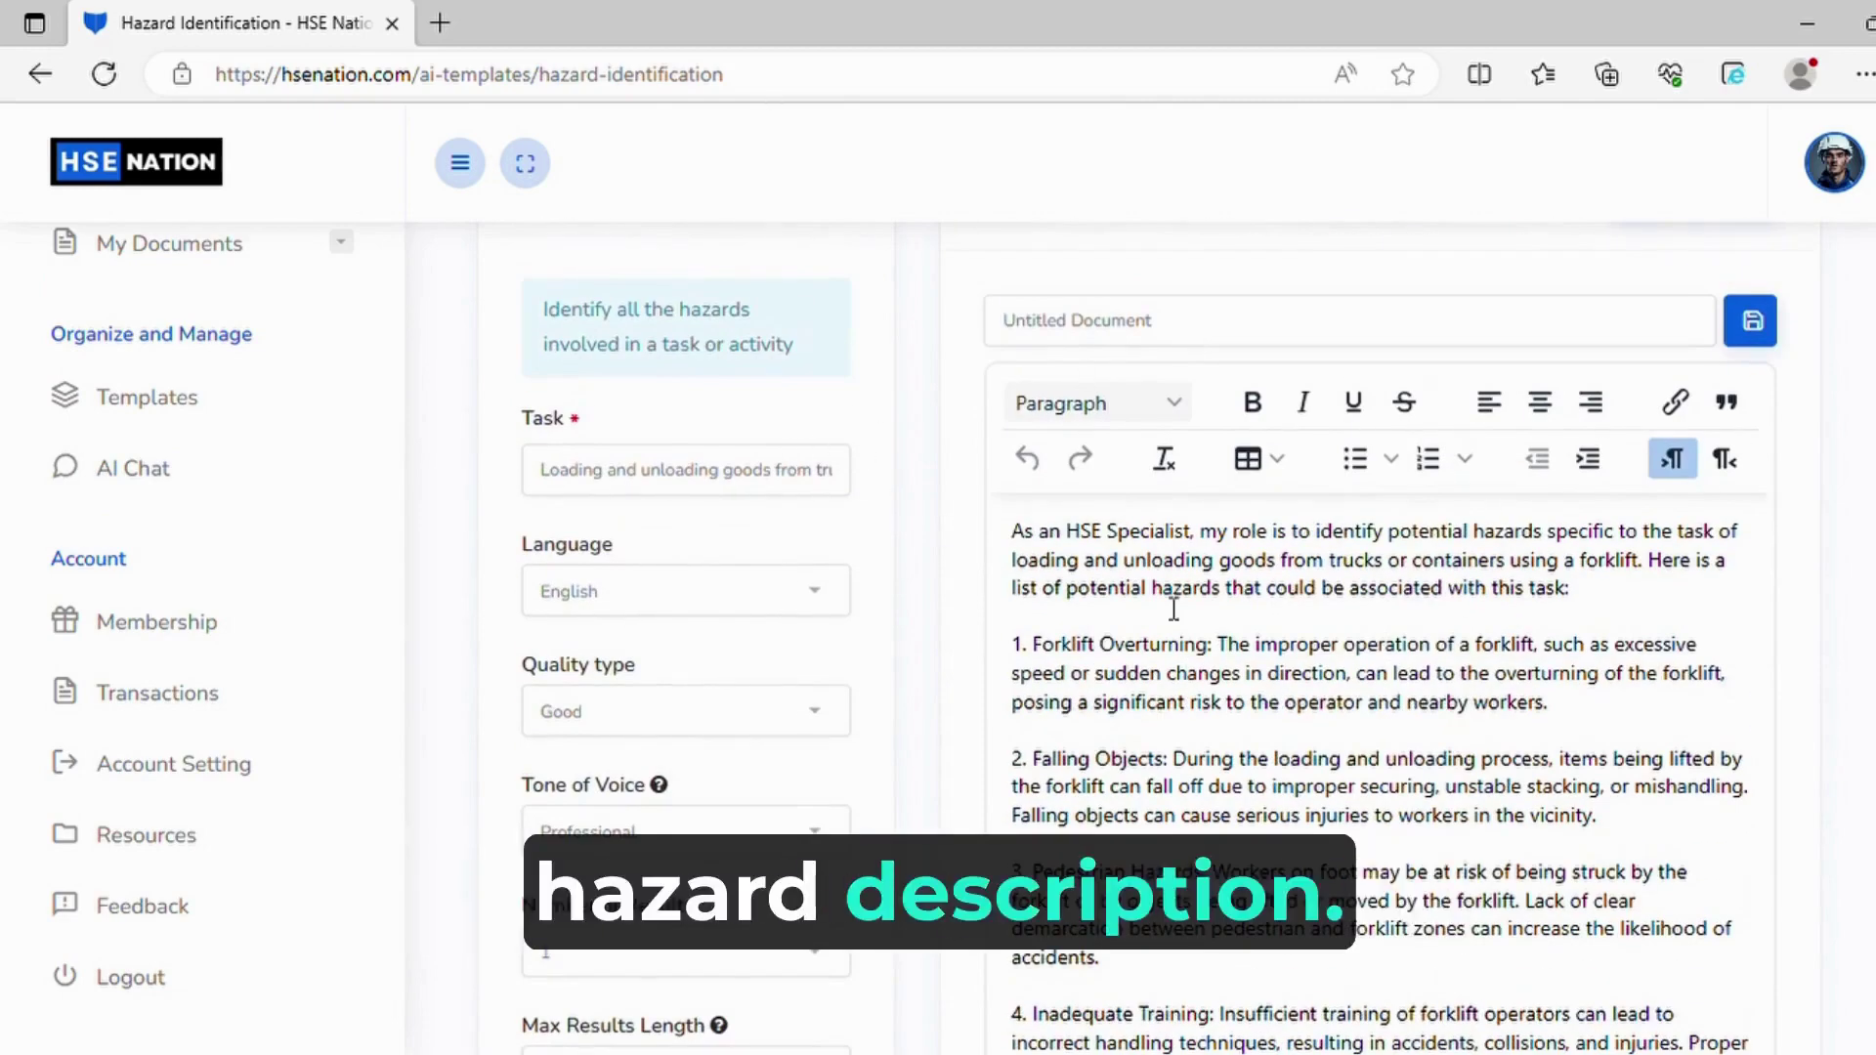
scroll(1263, 689, "down", 2)
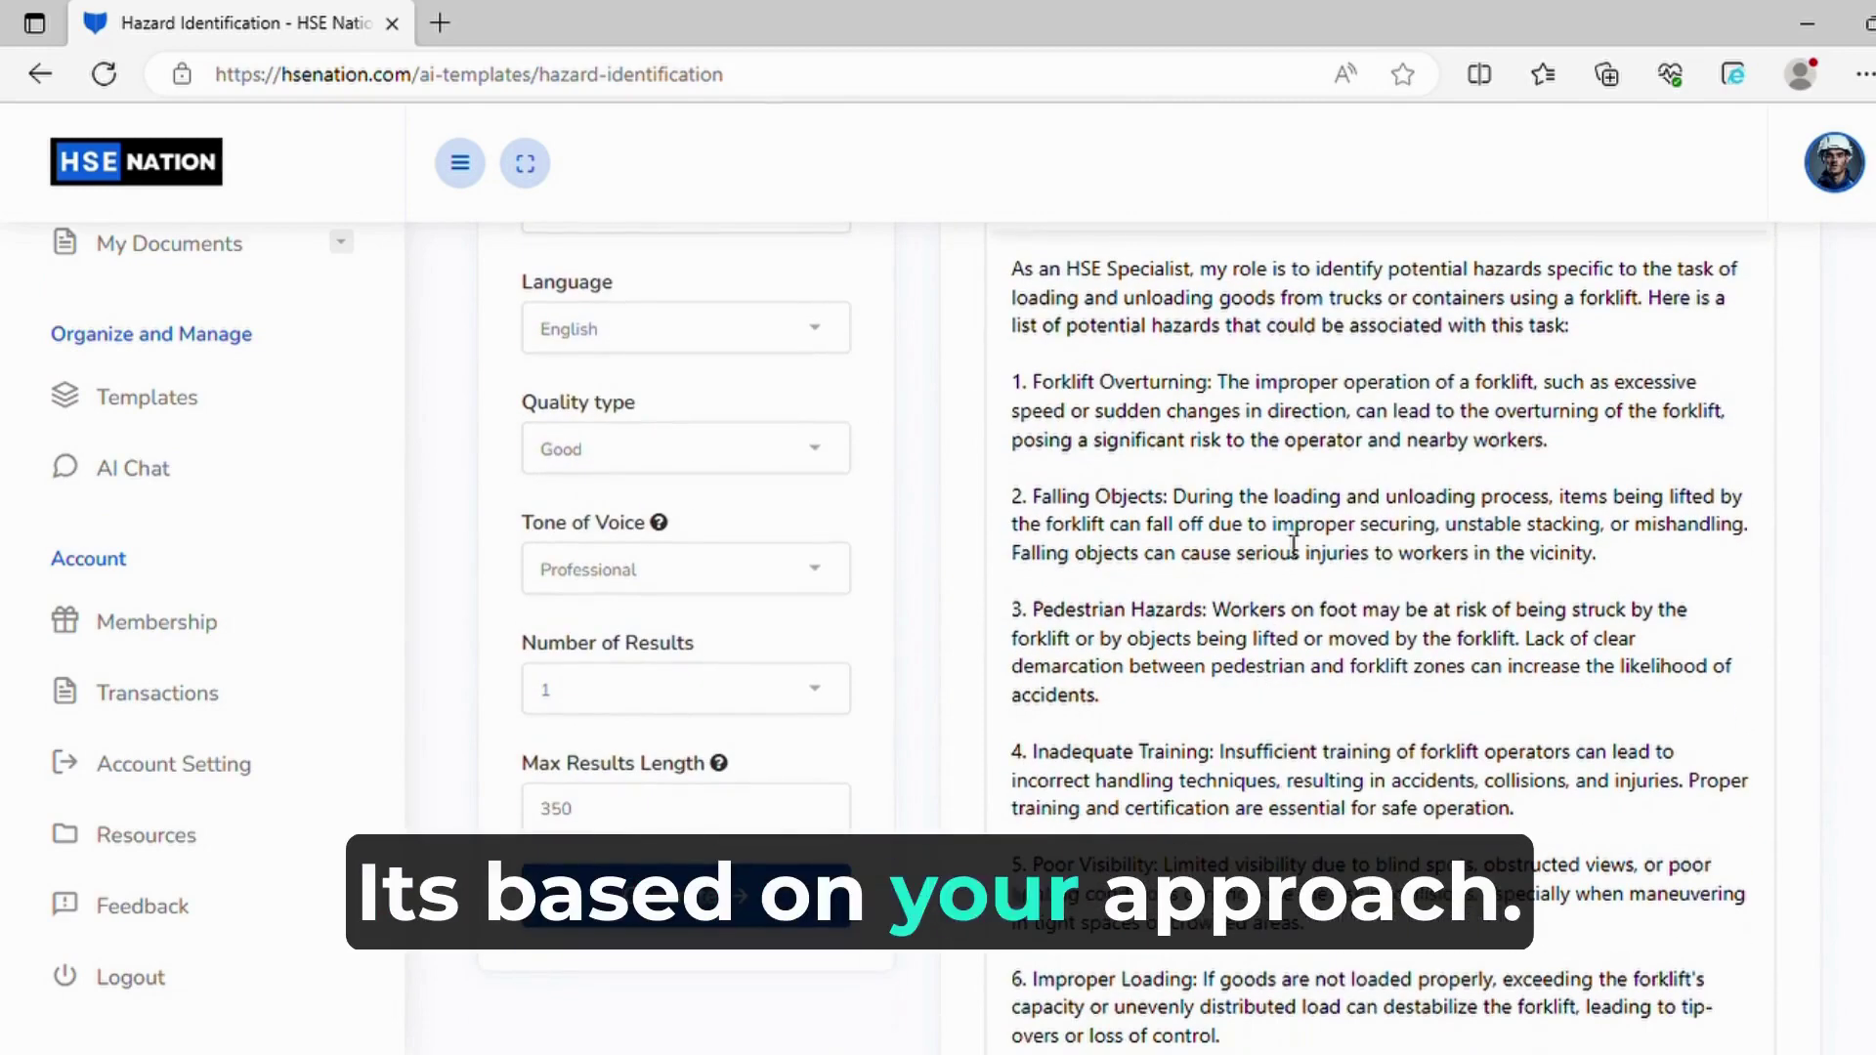
scroll(1315, 440, "up", 1)
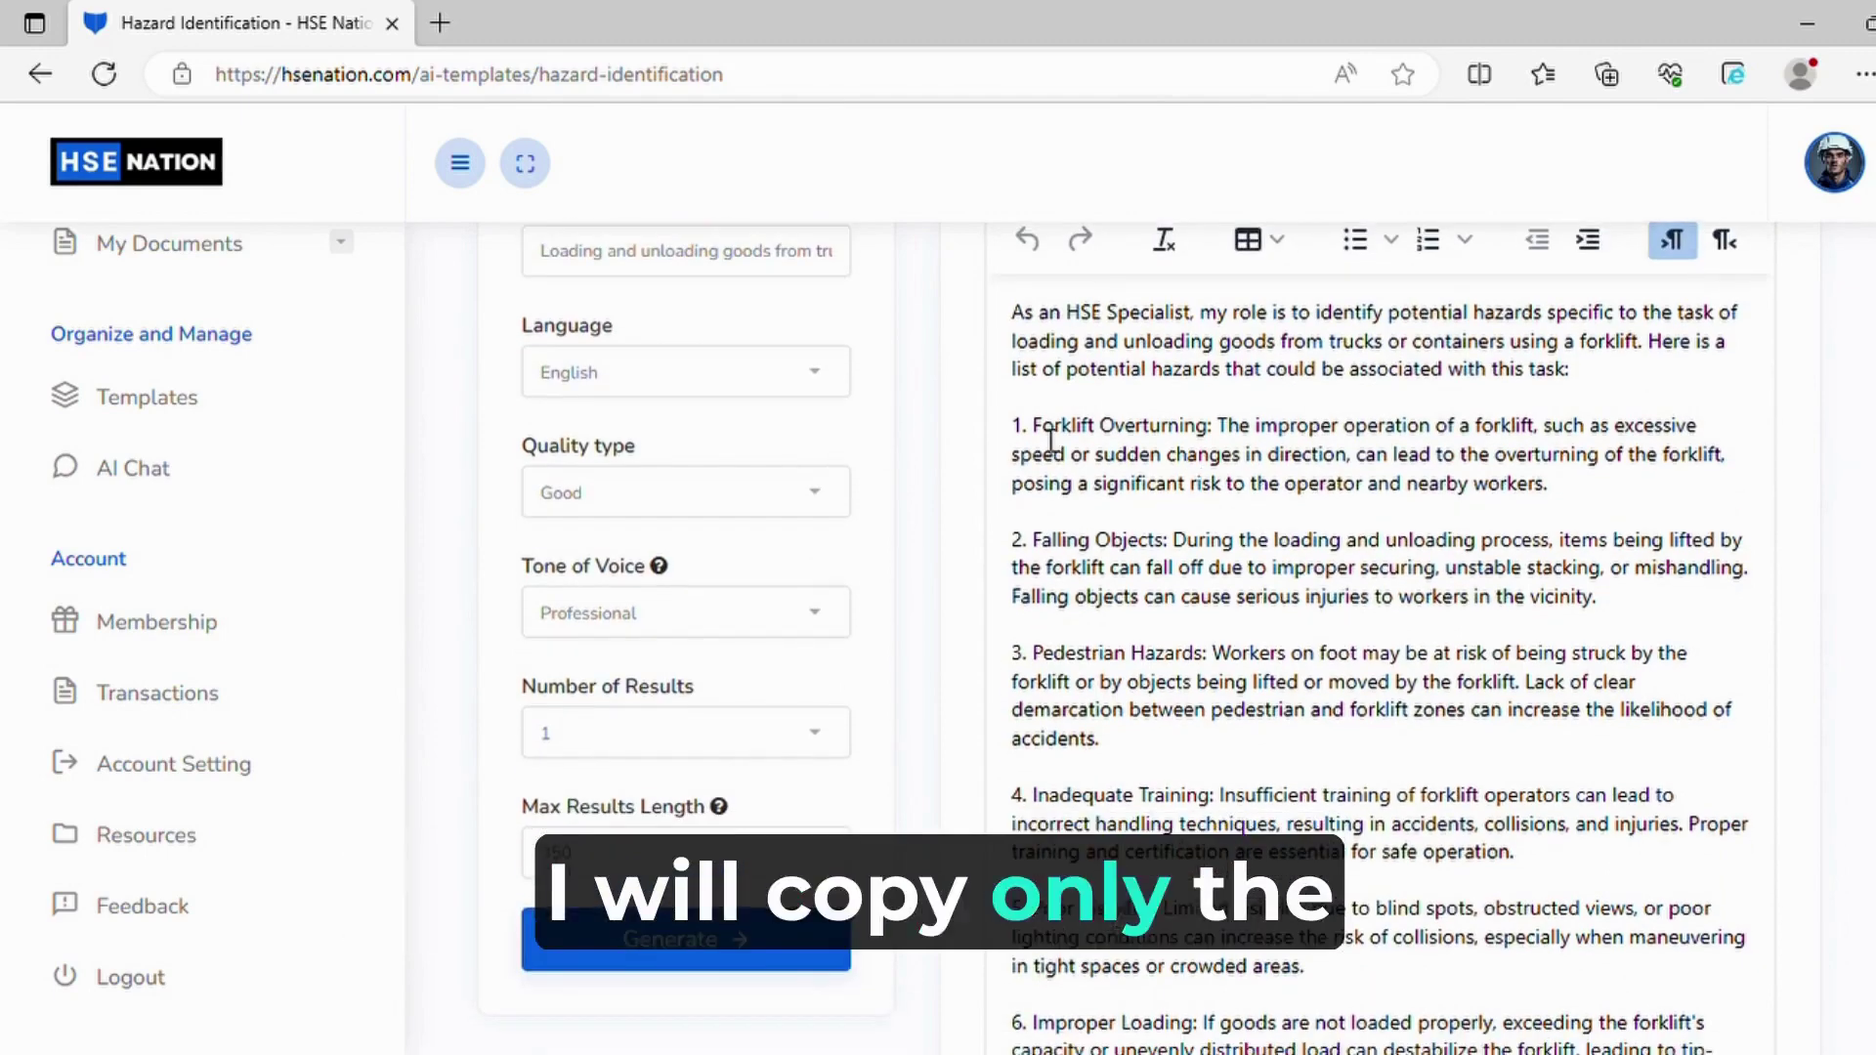
left_click_drag(1033, 427, 1494, 469)
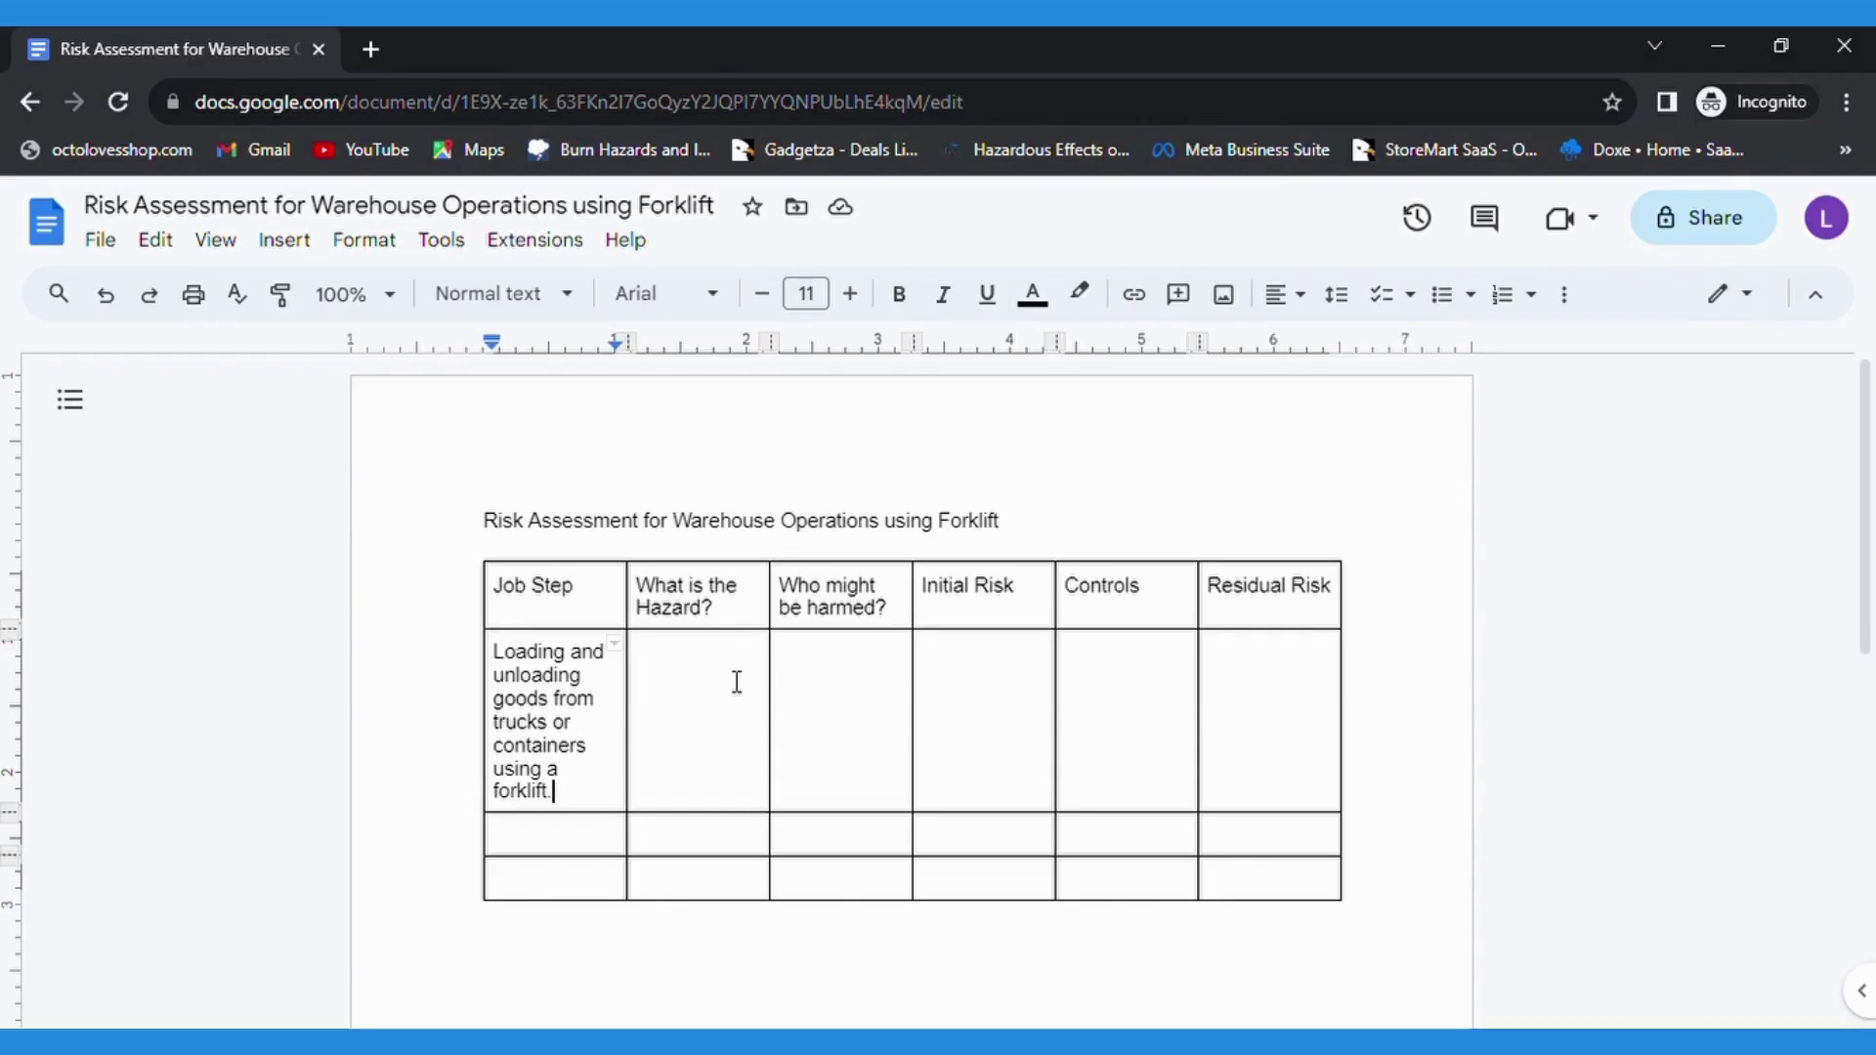
- Enter 'Forklift Overturning - Improper operation of a forklift' in the hazard cell
type("Forklift Overturning: The improper operation of a forklift")
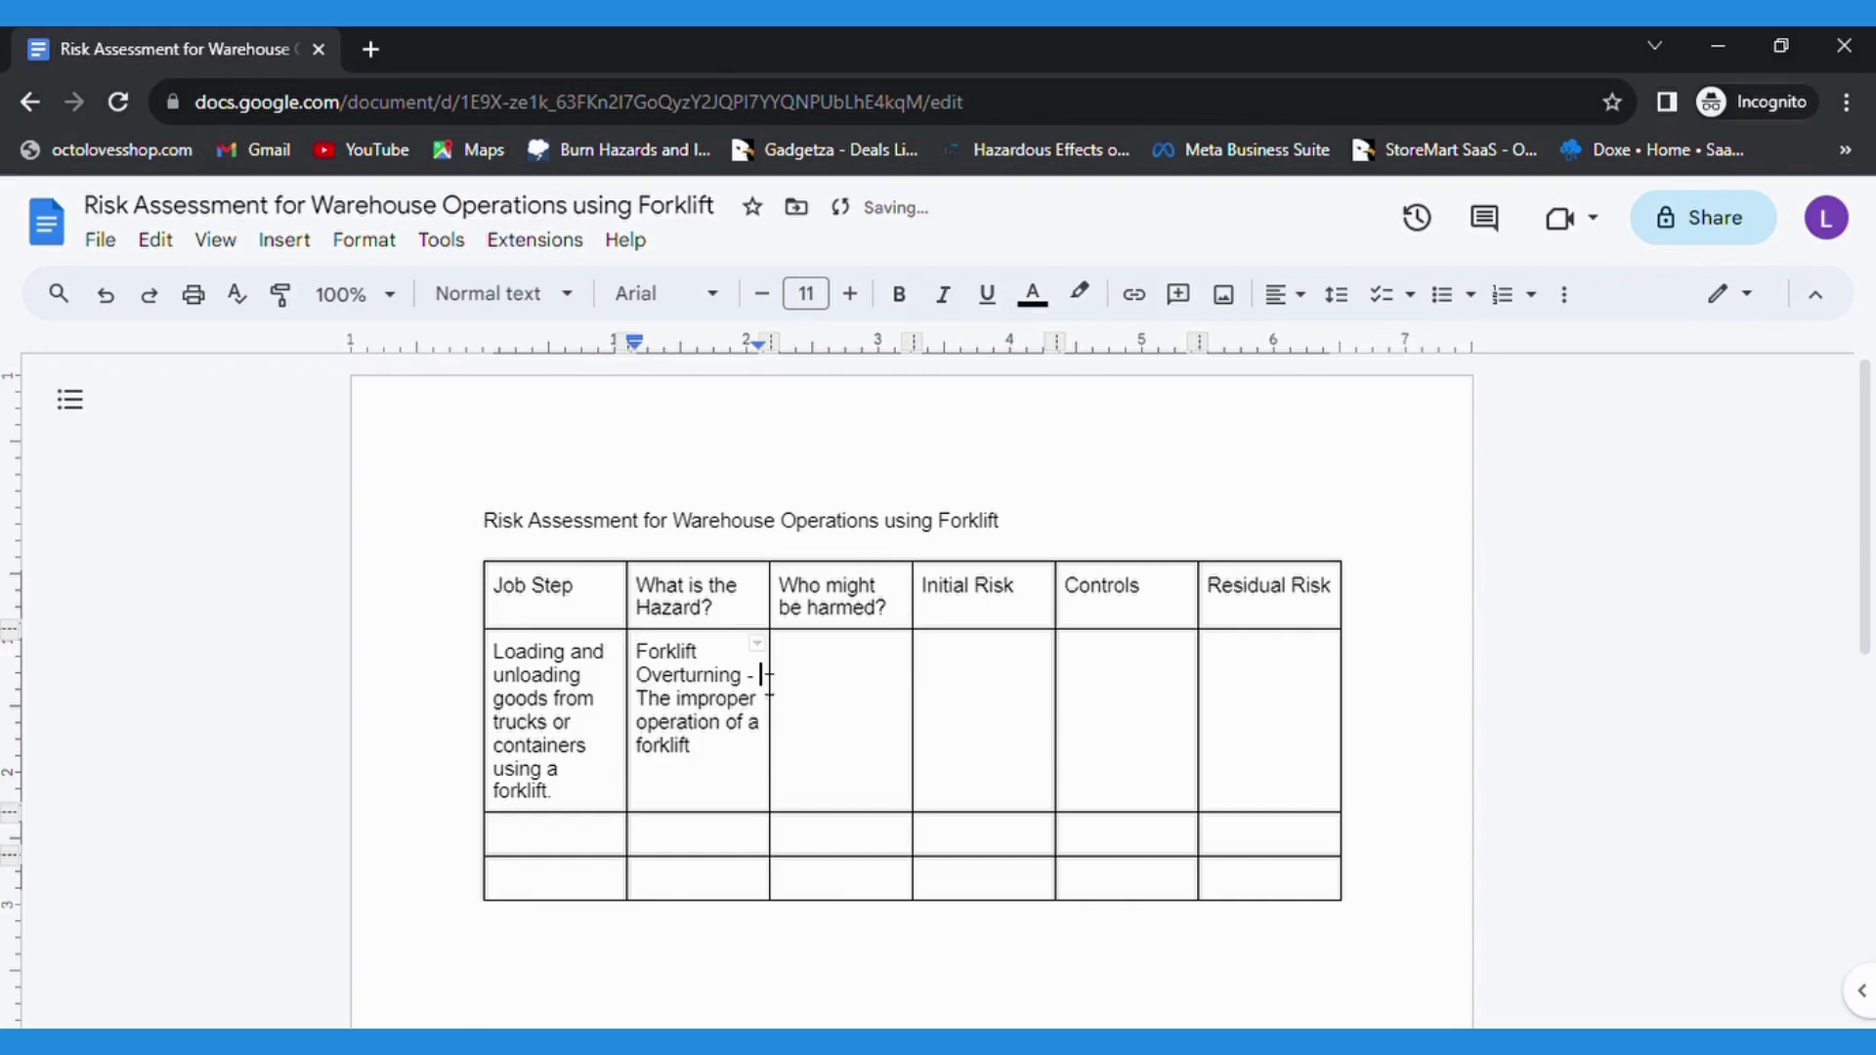
key("BackSpace")
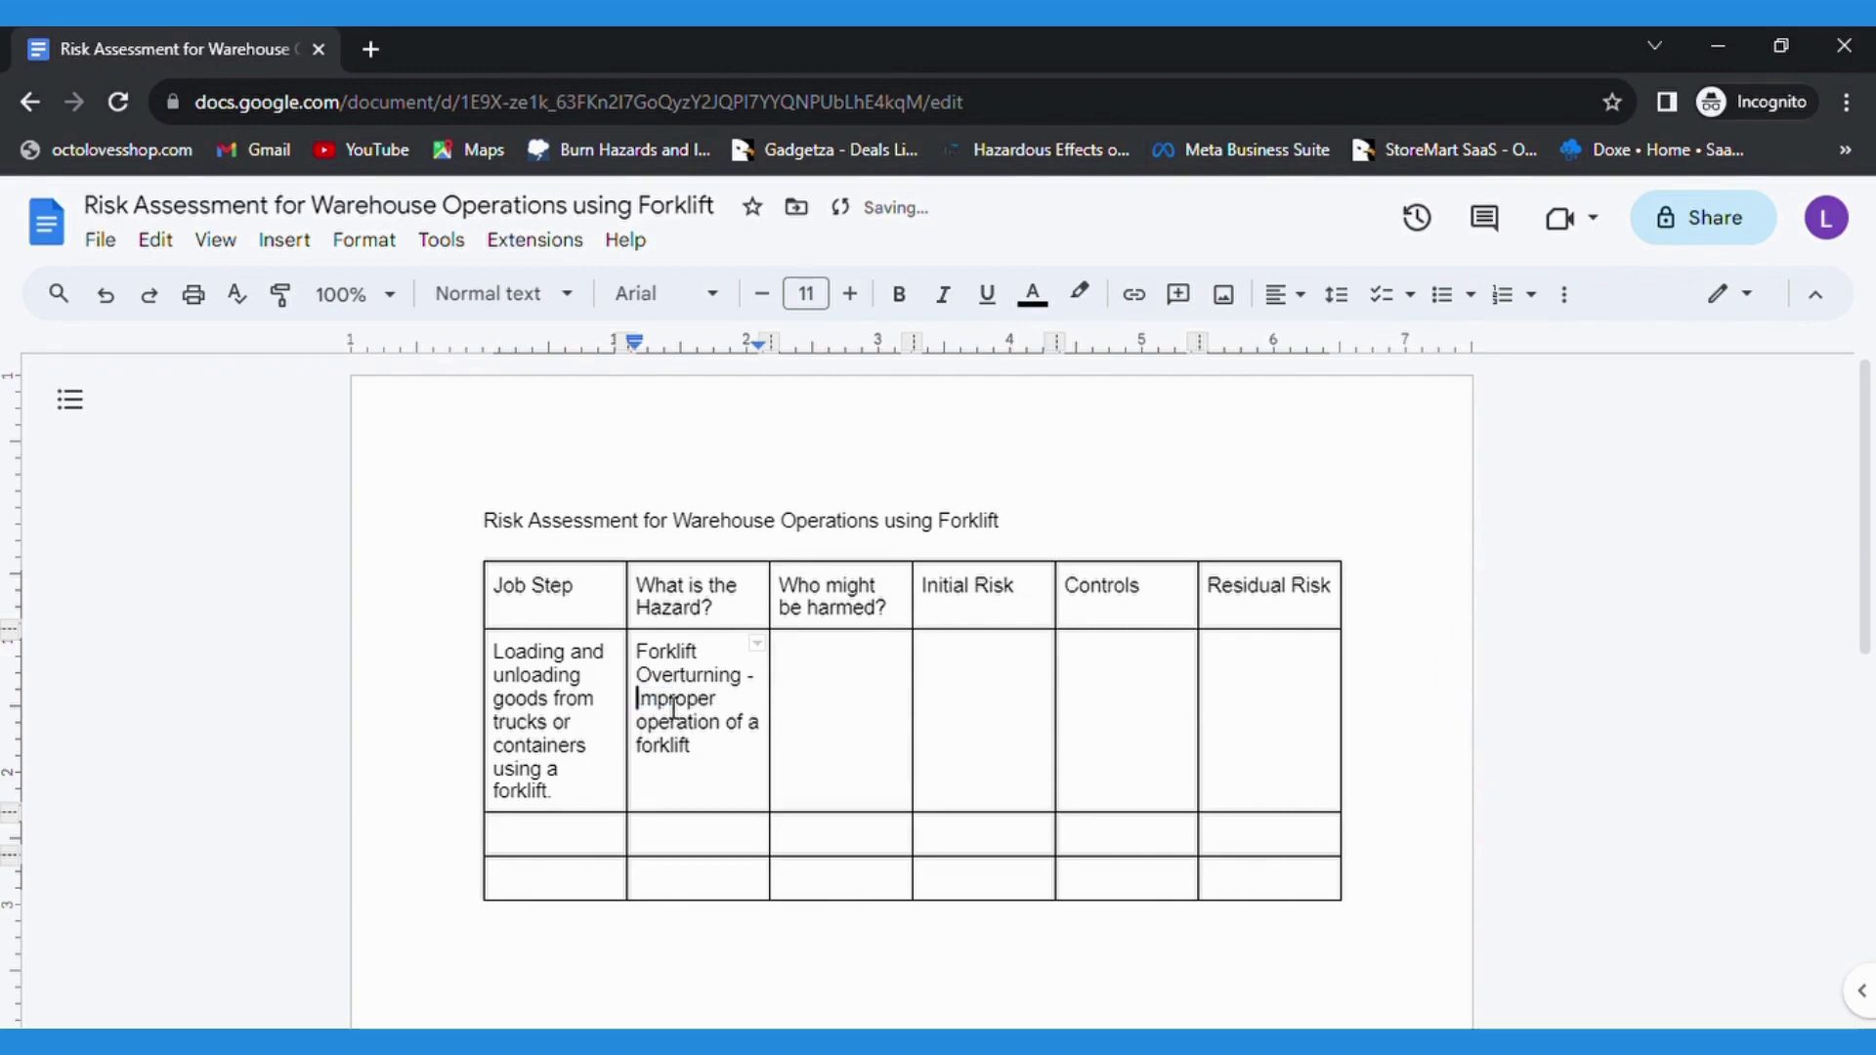
key("Delete")
type("I")
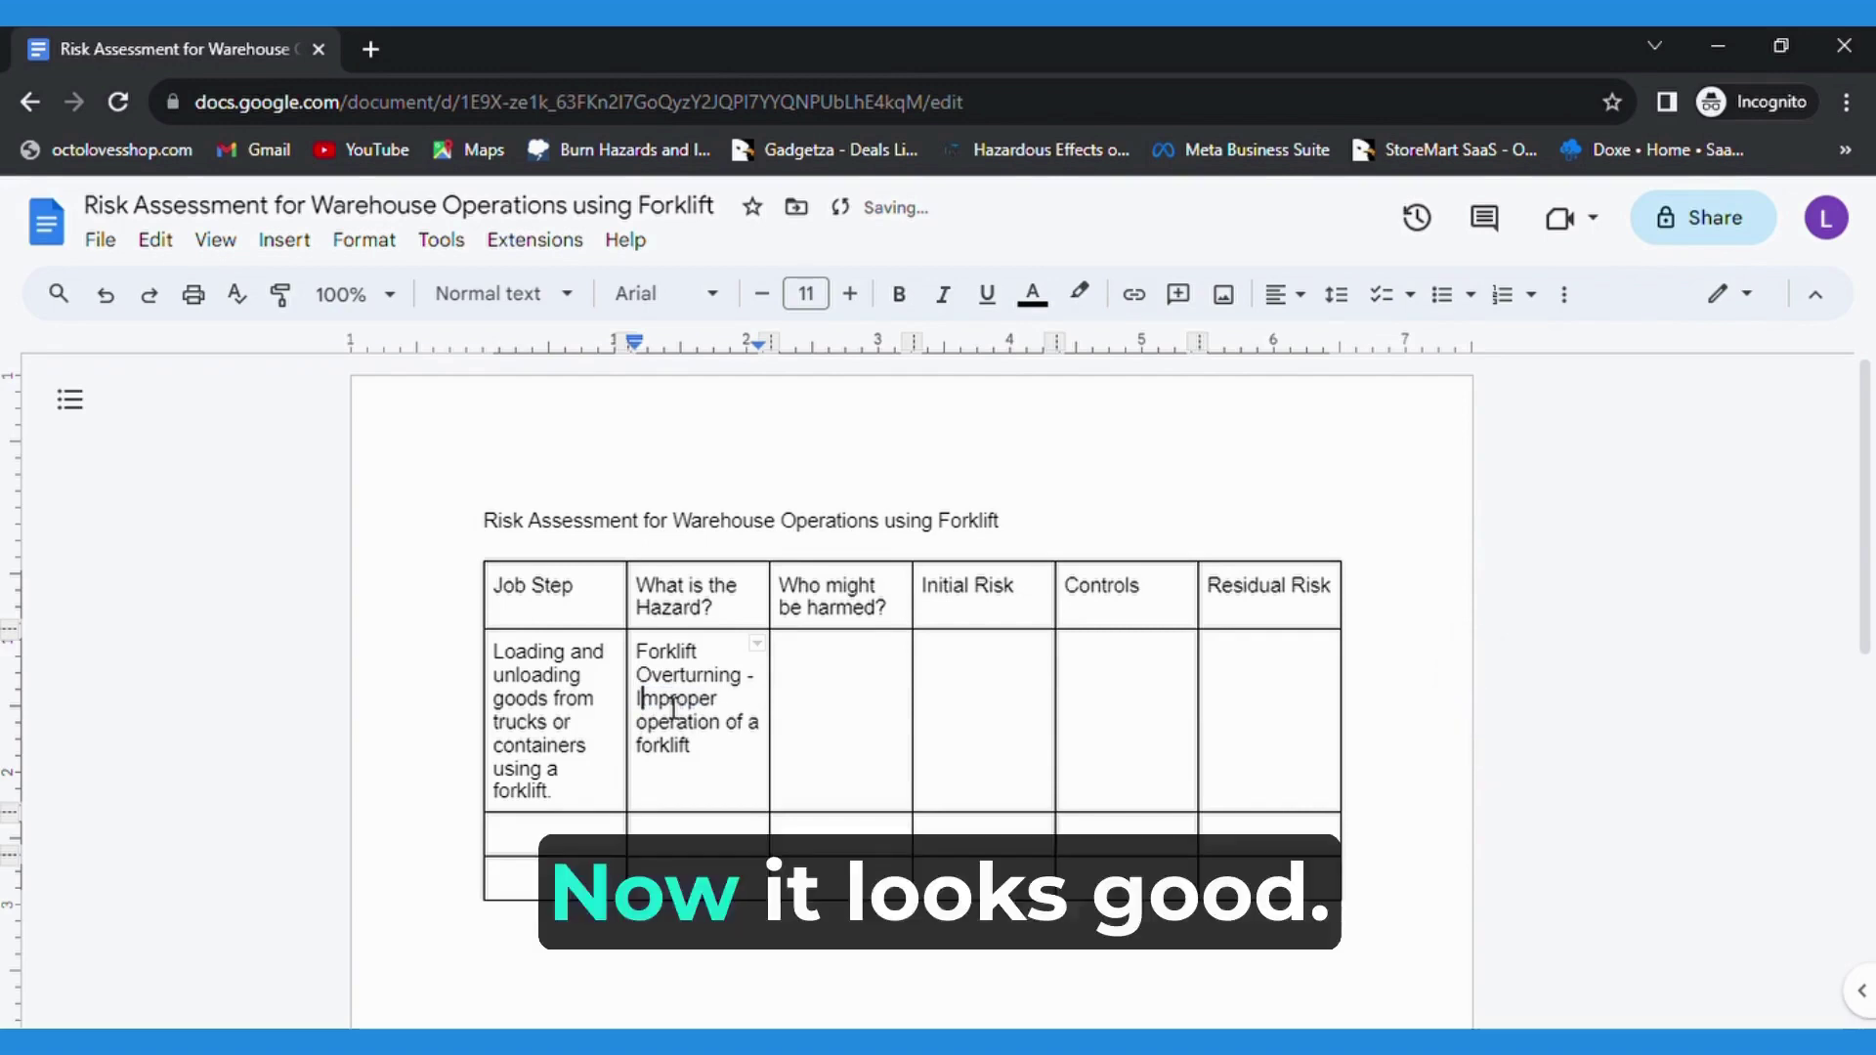
- Enter 'Personnel Injury, Damage to equipment' under Who might be harmed
left_click(843, 733)
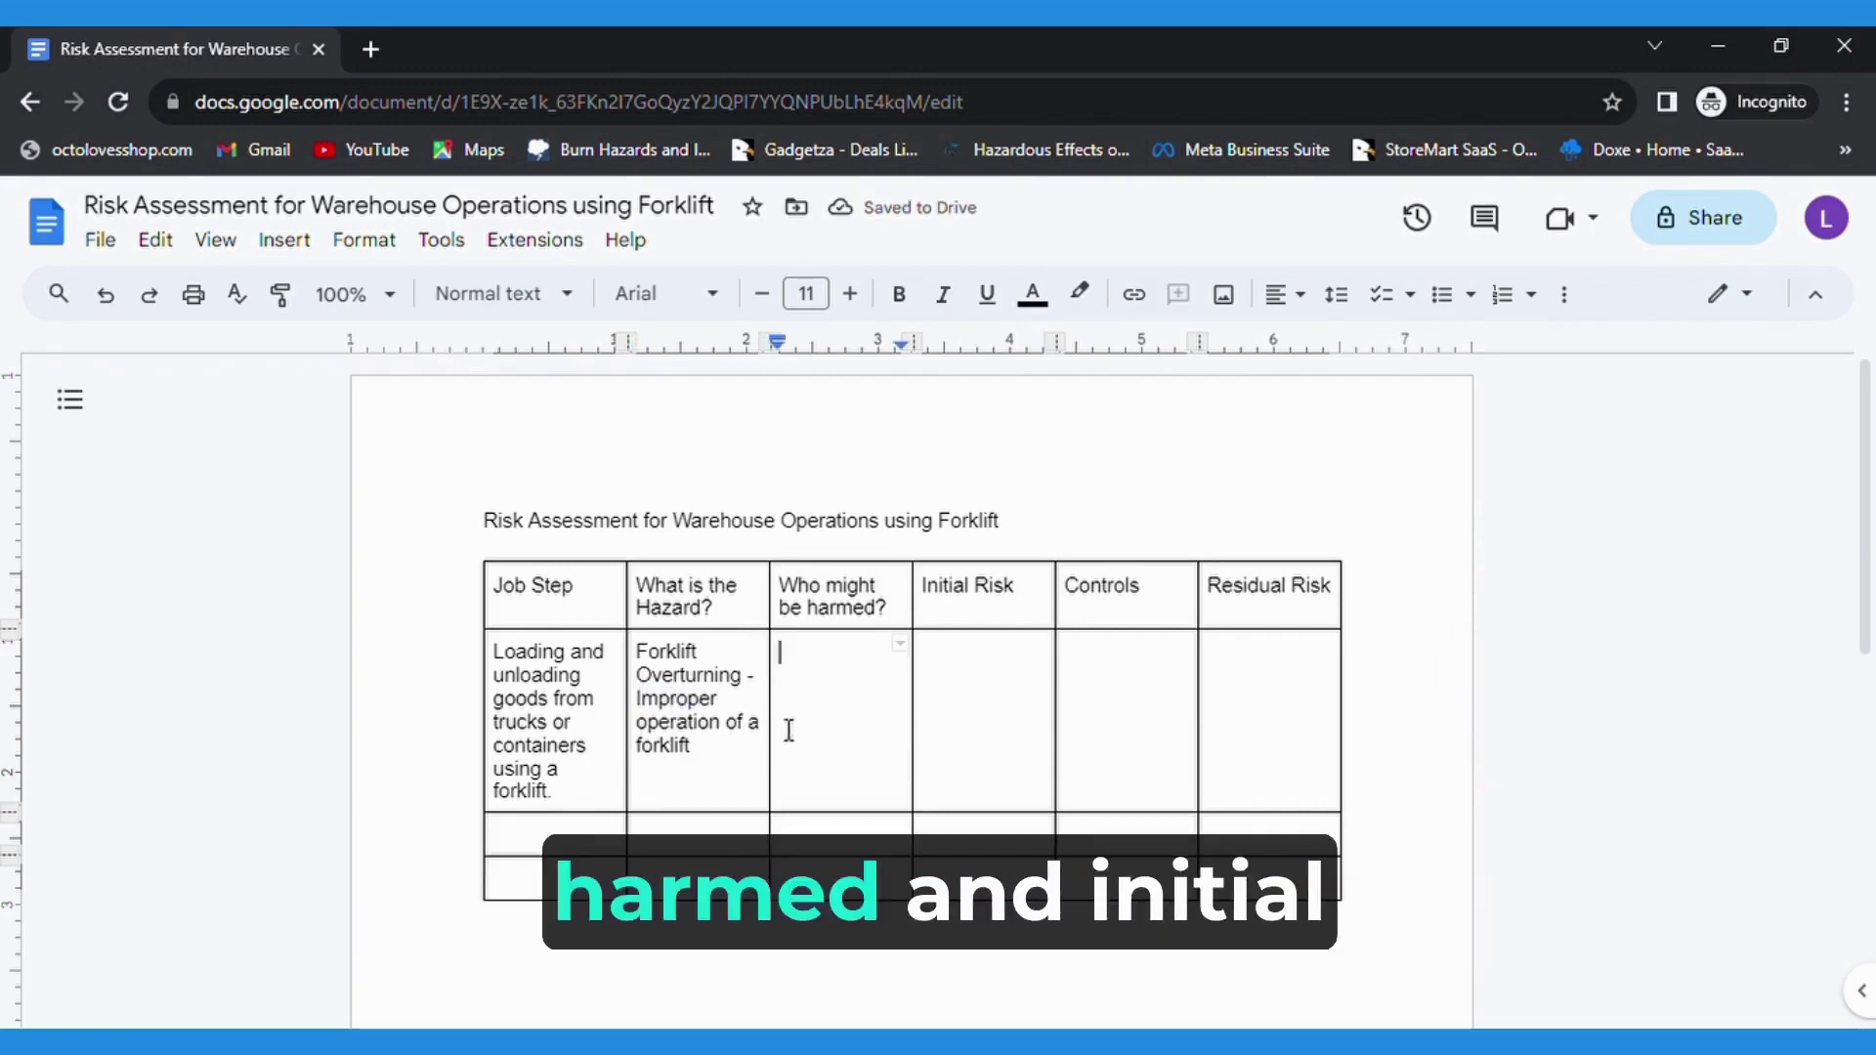
left_click(751, 722)
left_click(862, 684)
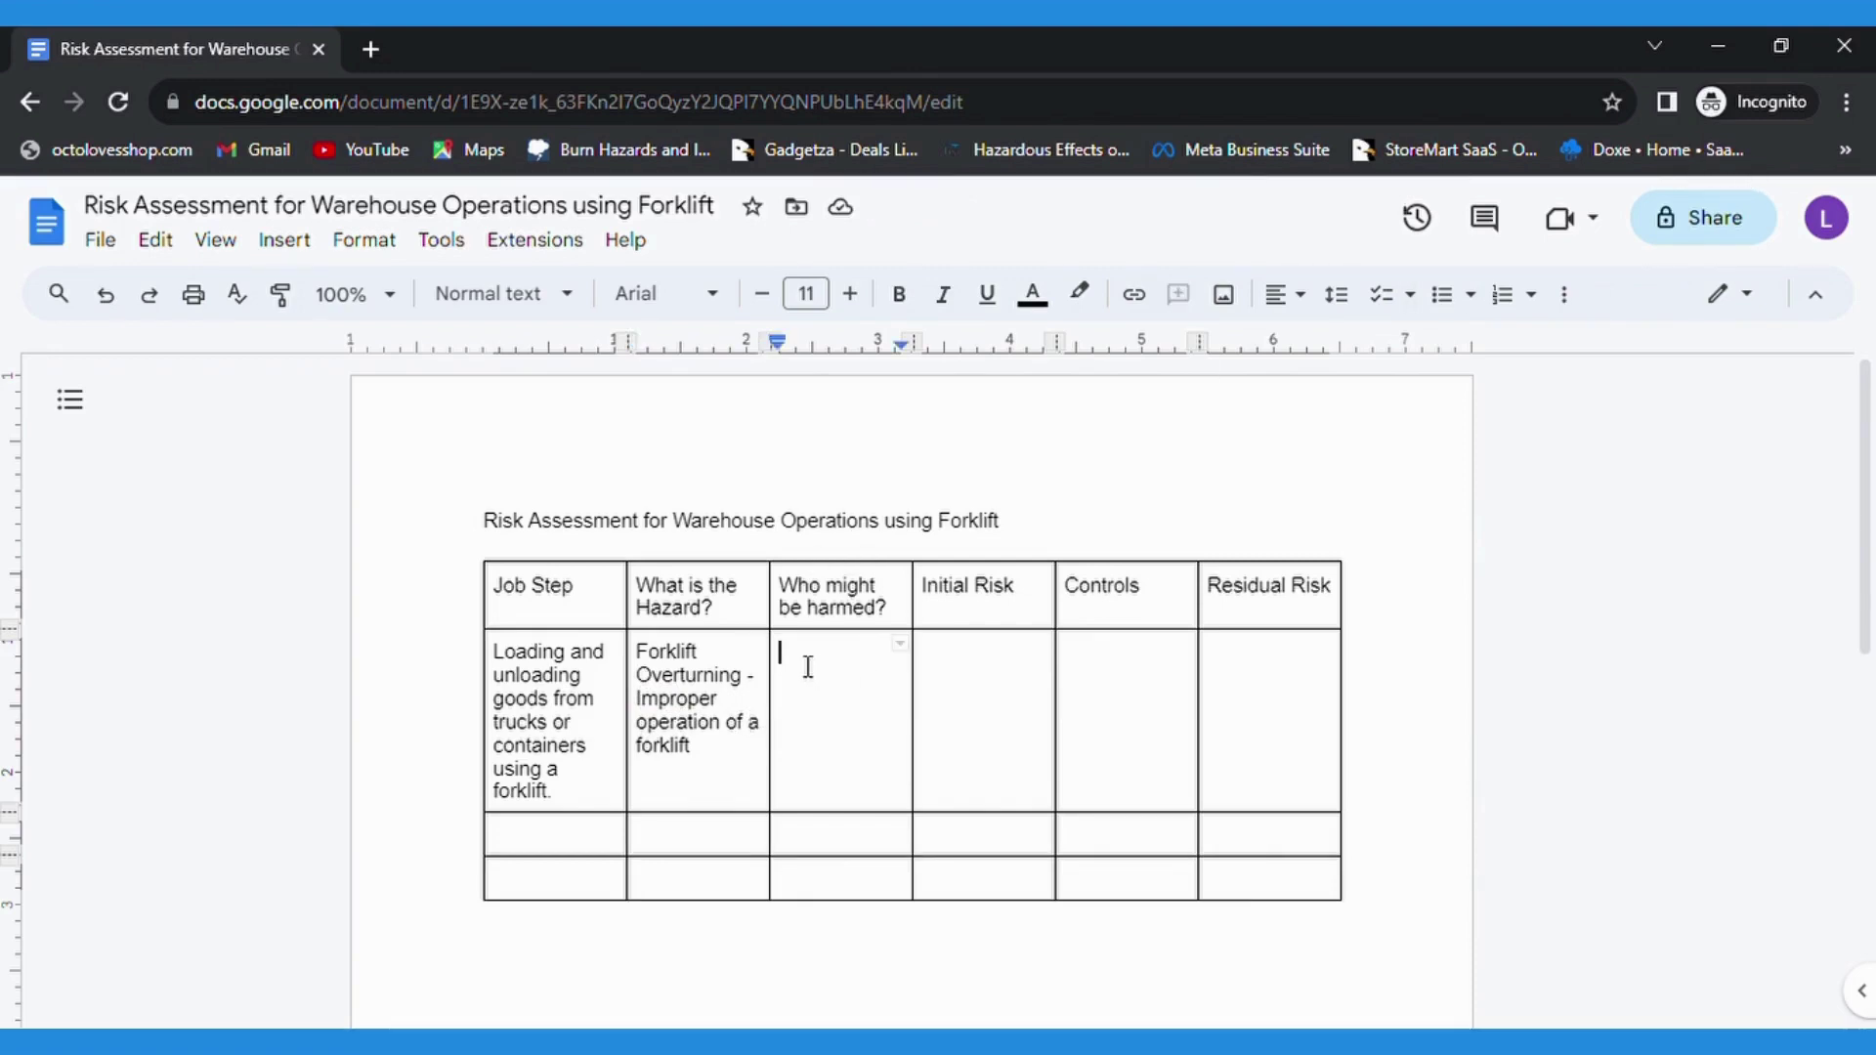
type("Per")
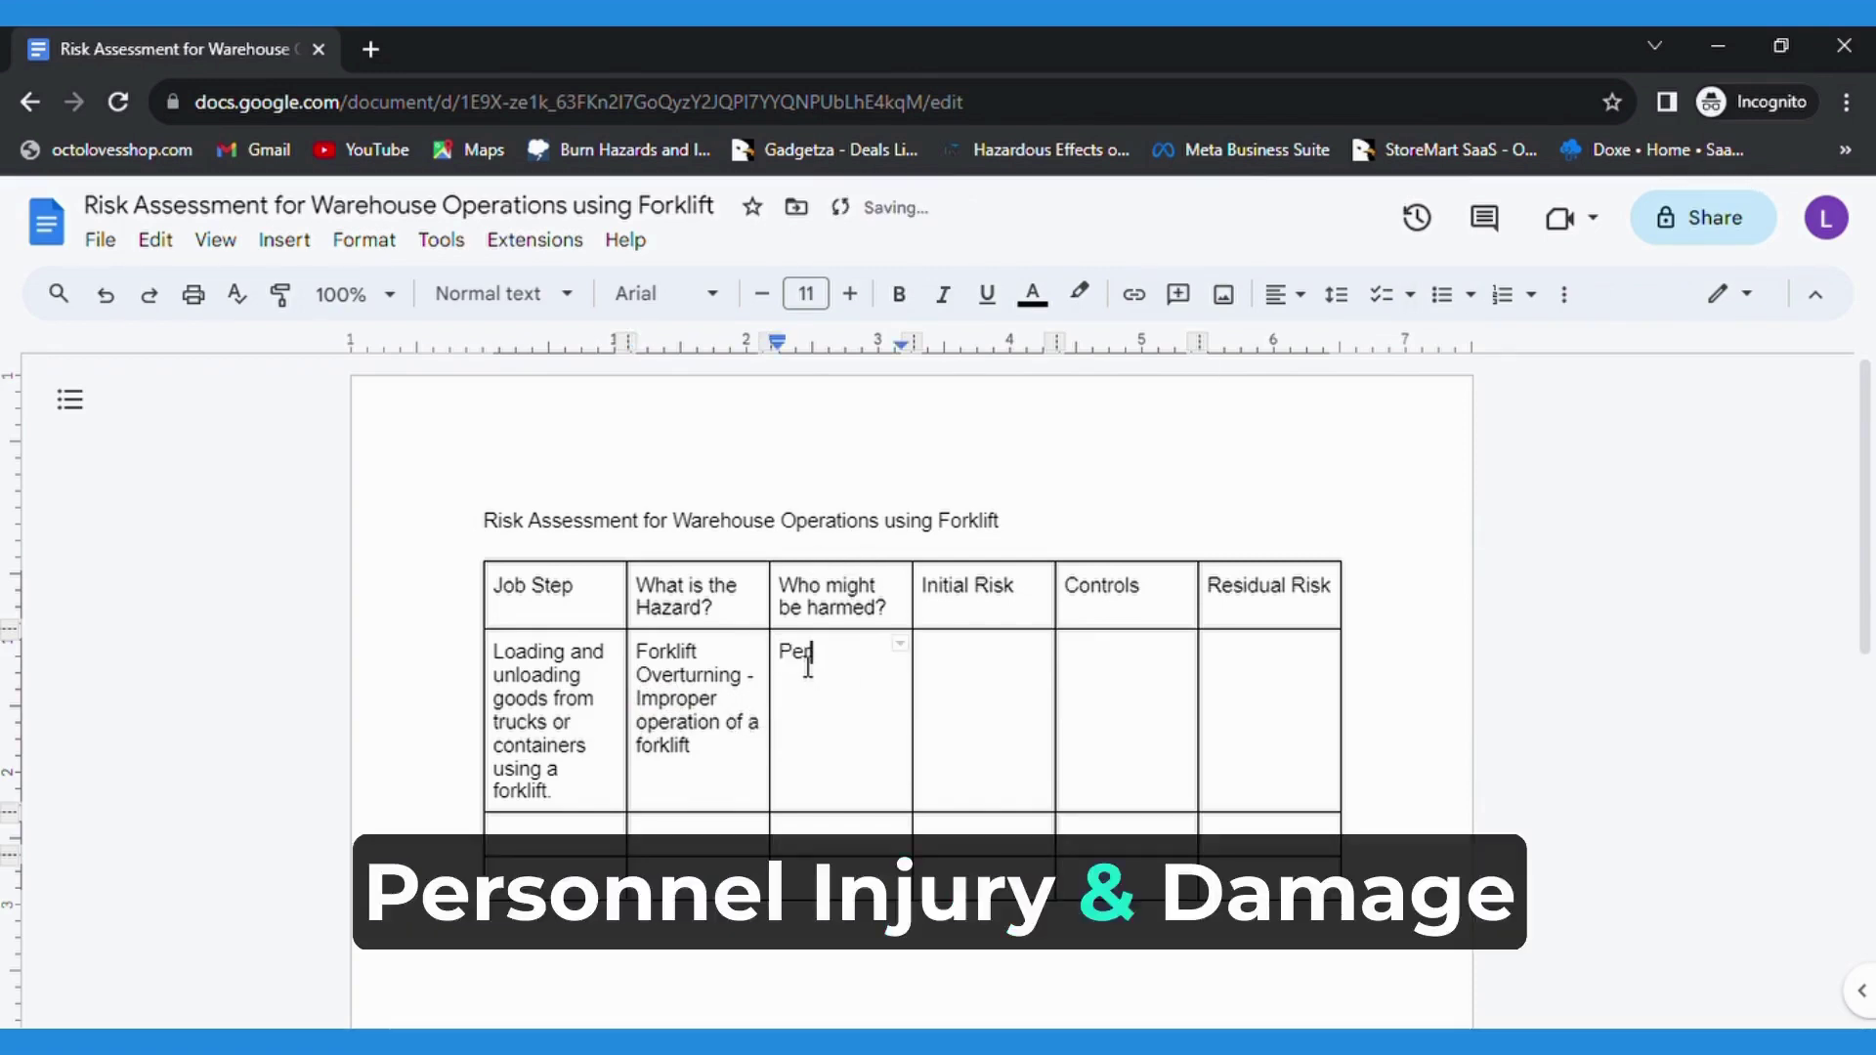
type("sonnel In")
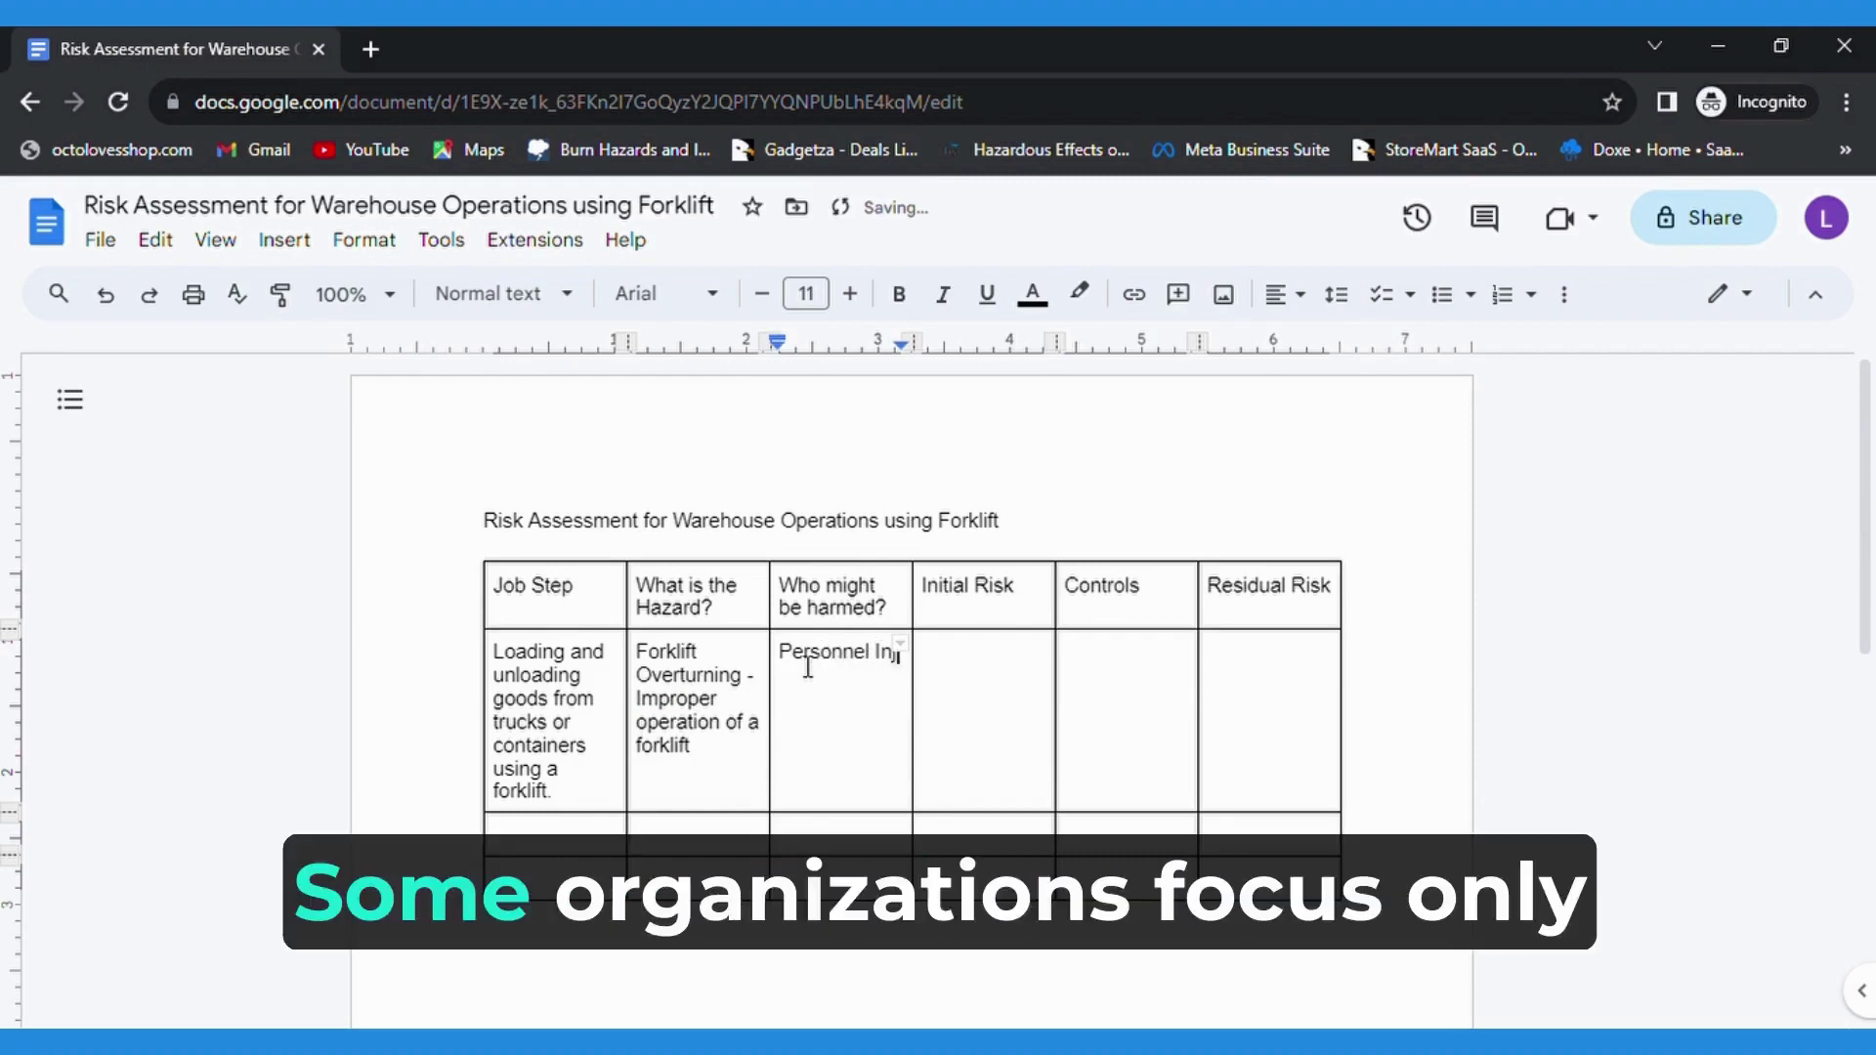
type("jury, Damage")
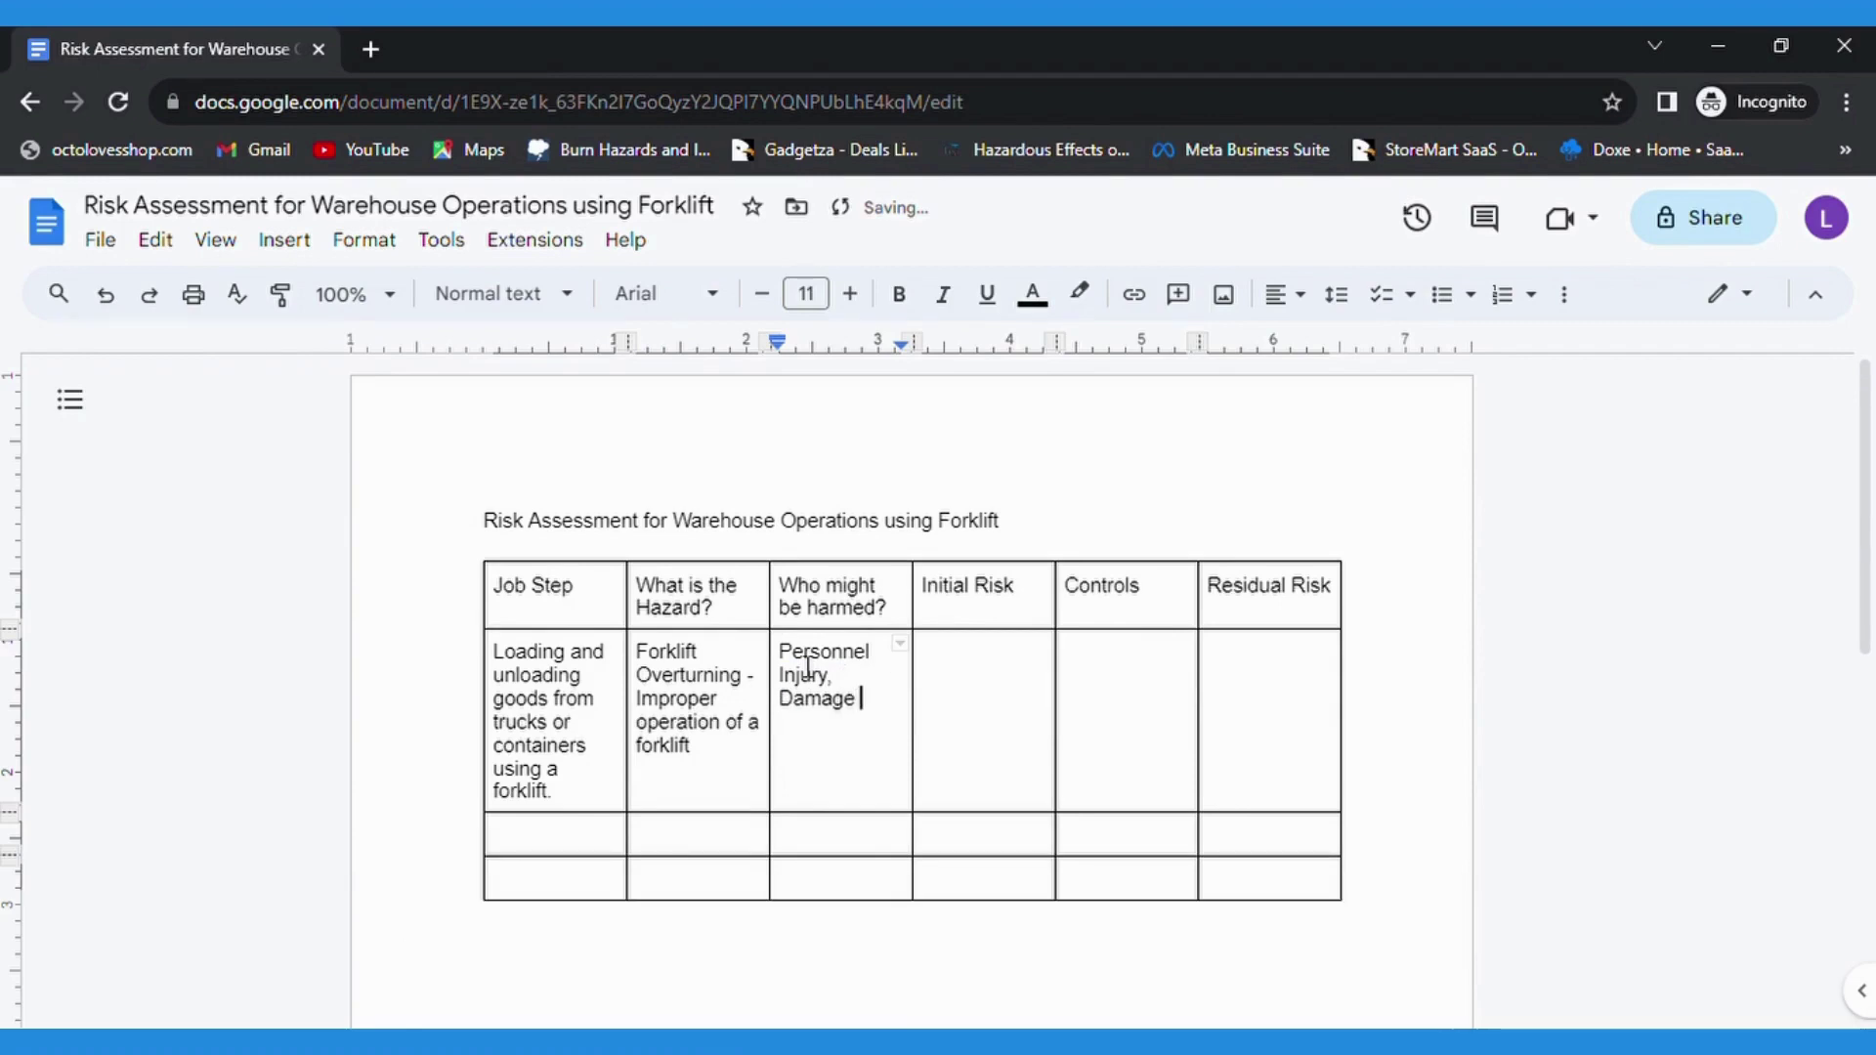
type(" to equipment")
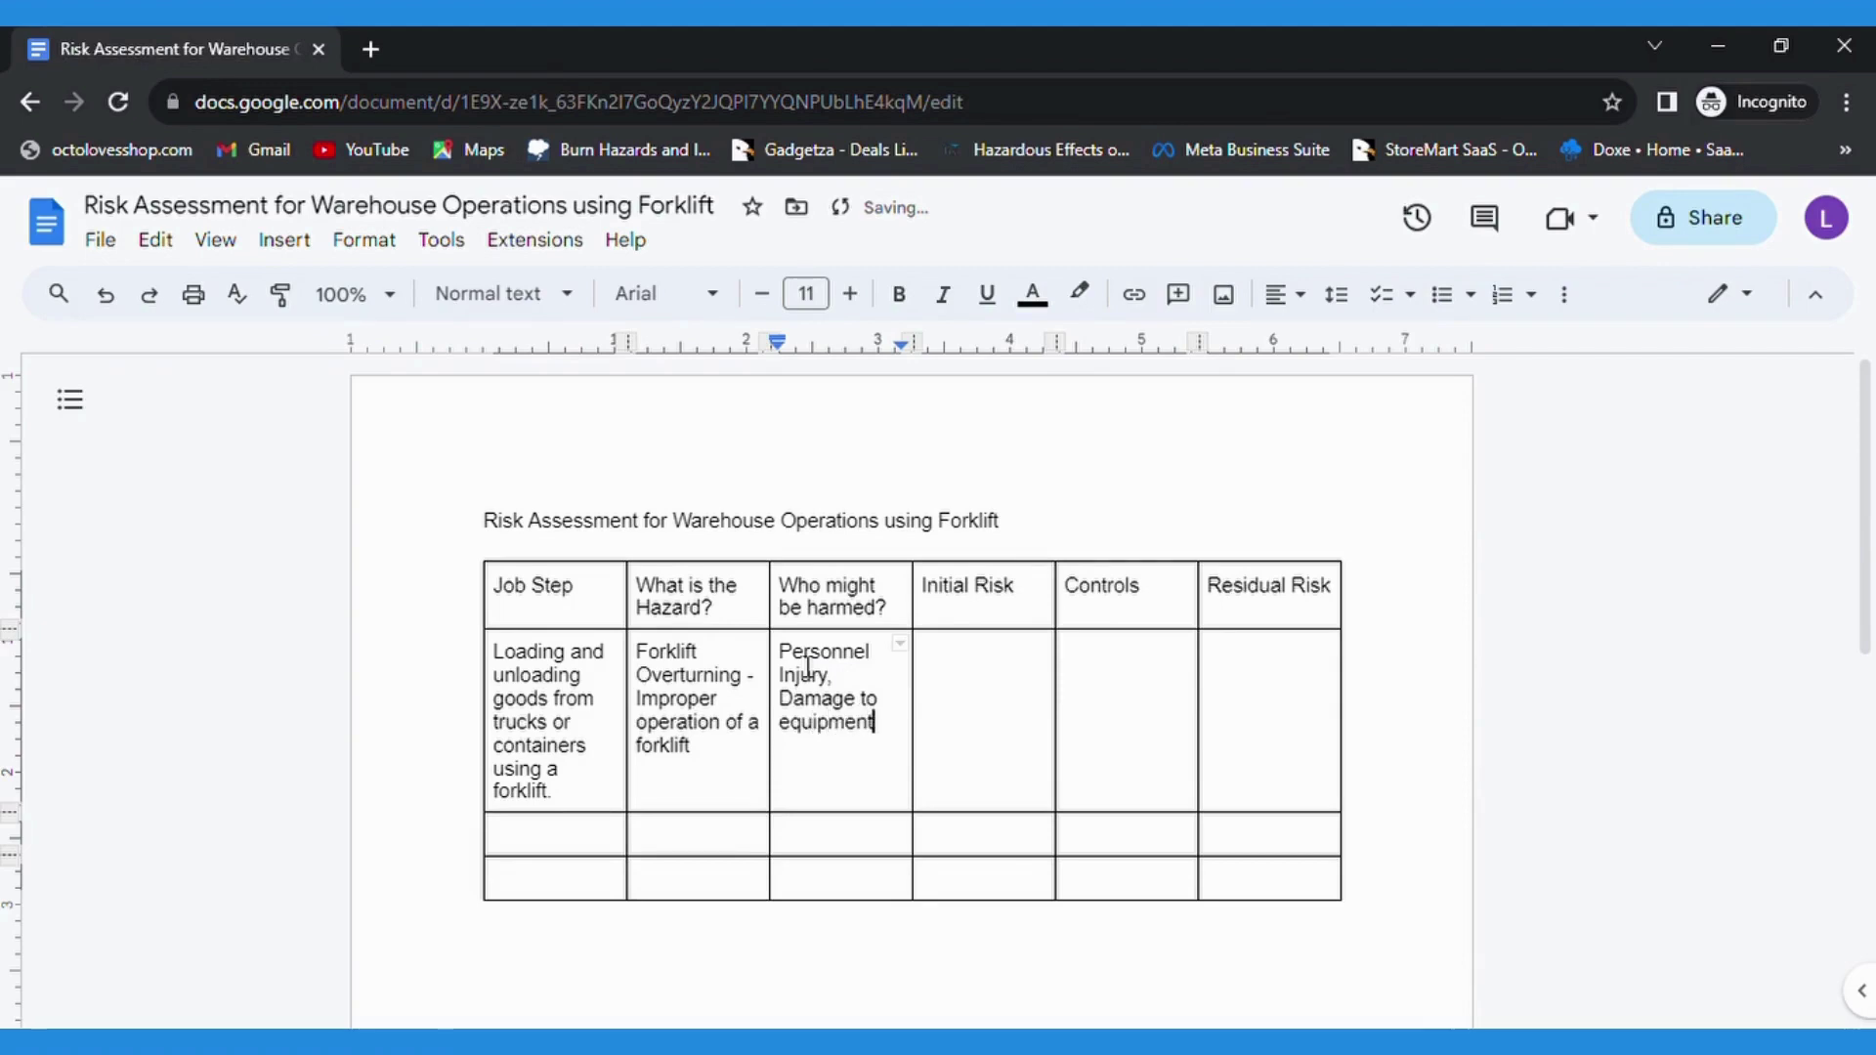
- Enter 'S3 X P3 = 9 Medium Risk' in the Initial Risk cell
left_click(988, 707)
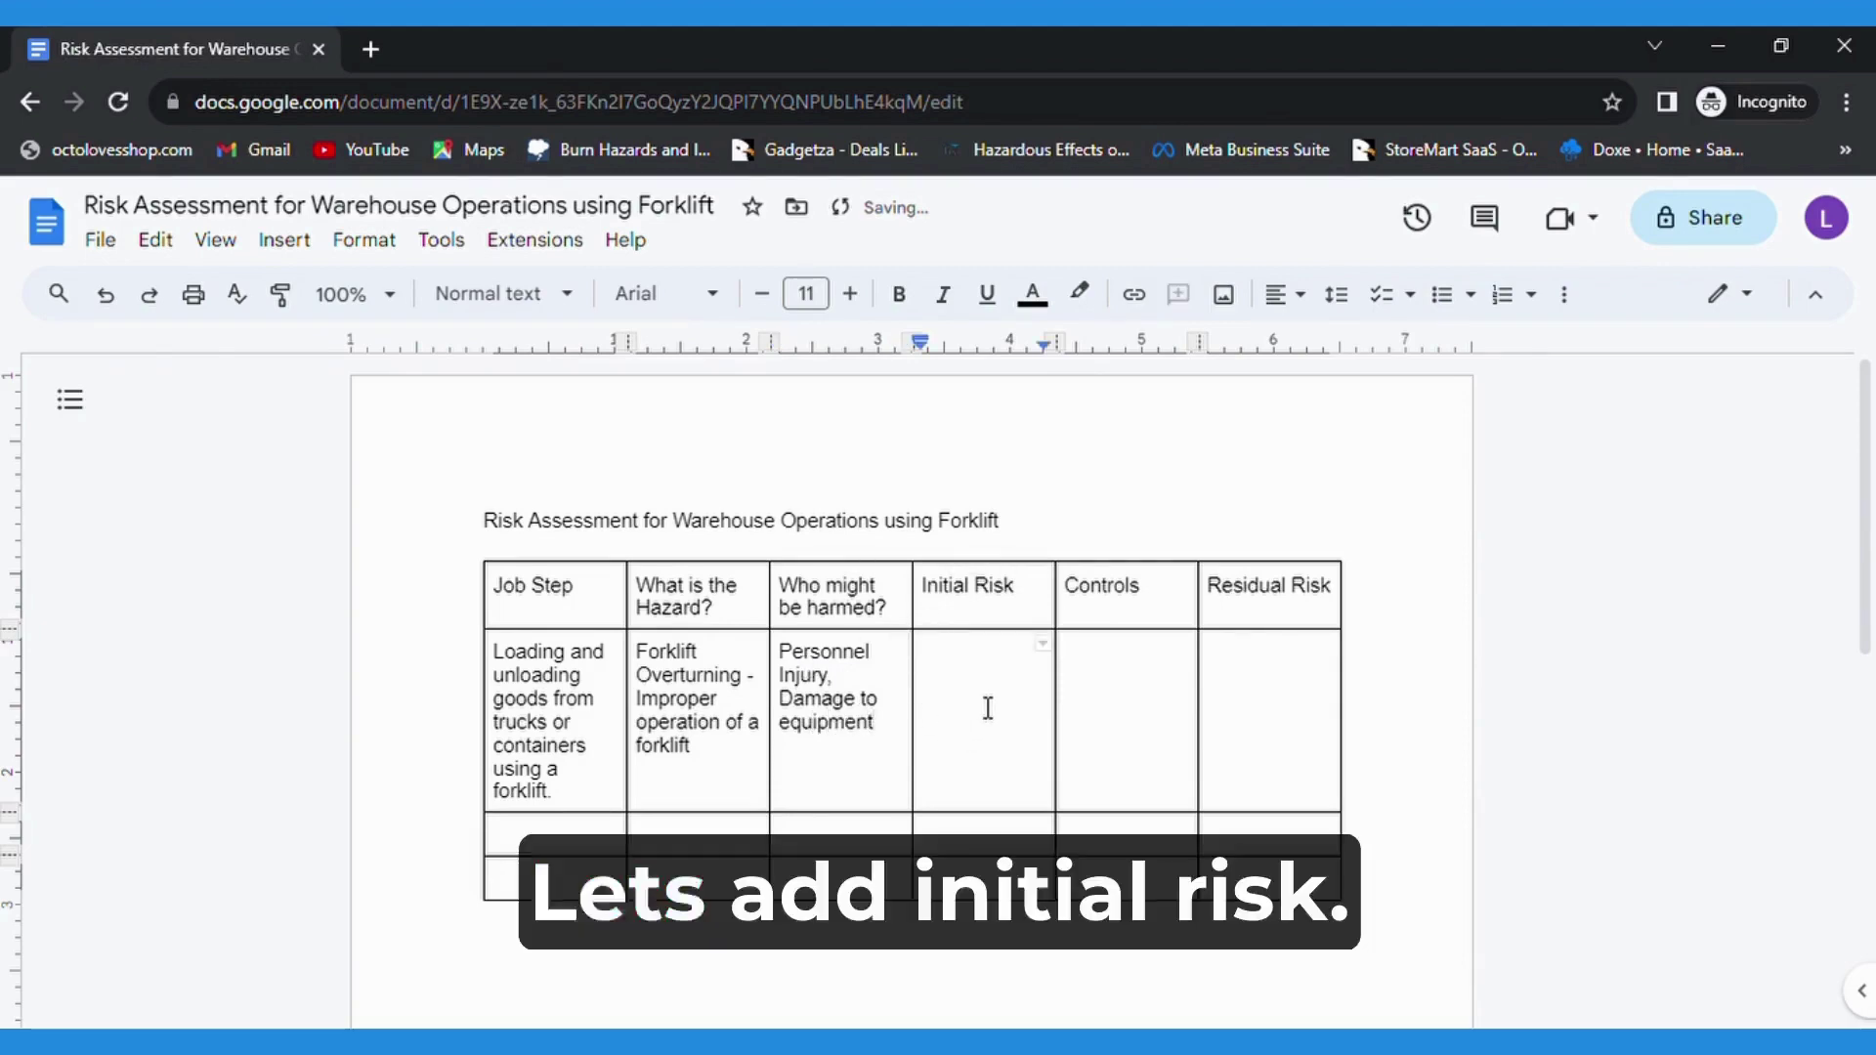
type("S3")
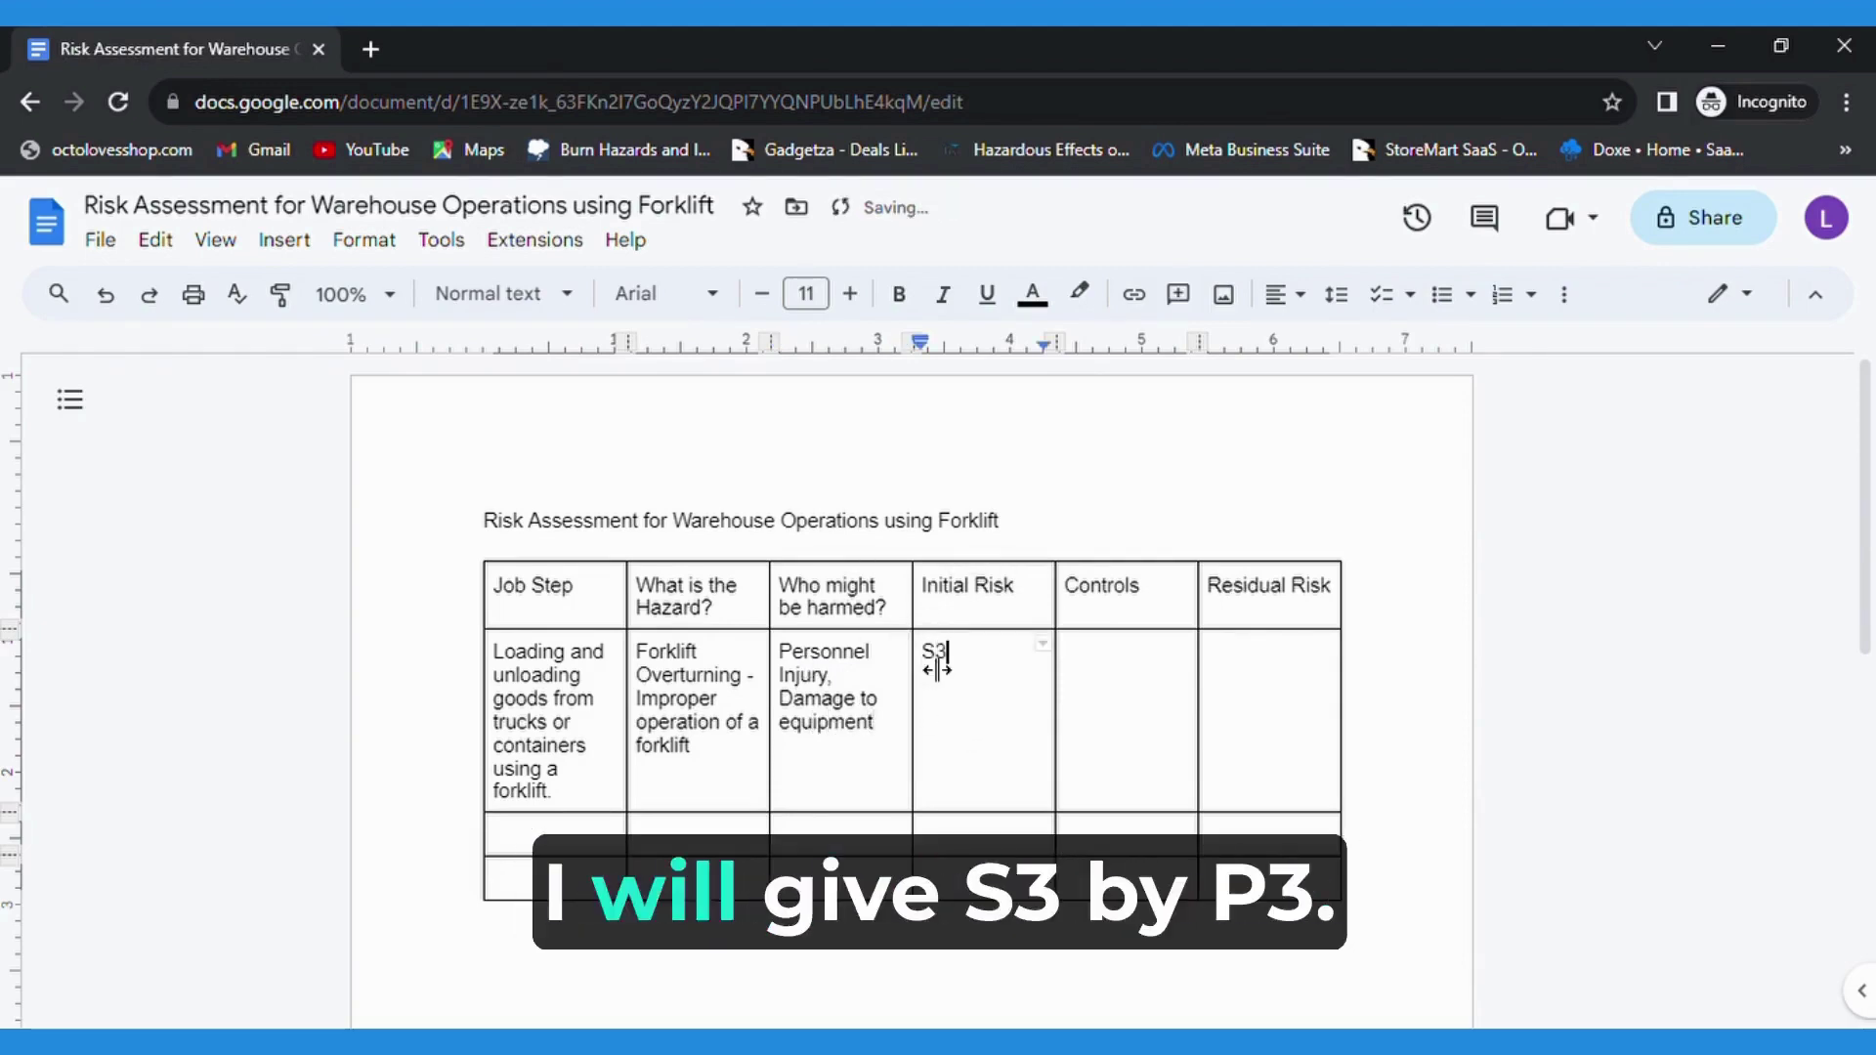
type(" X P")
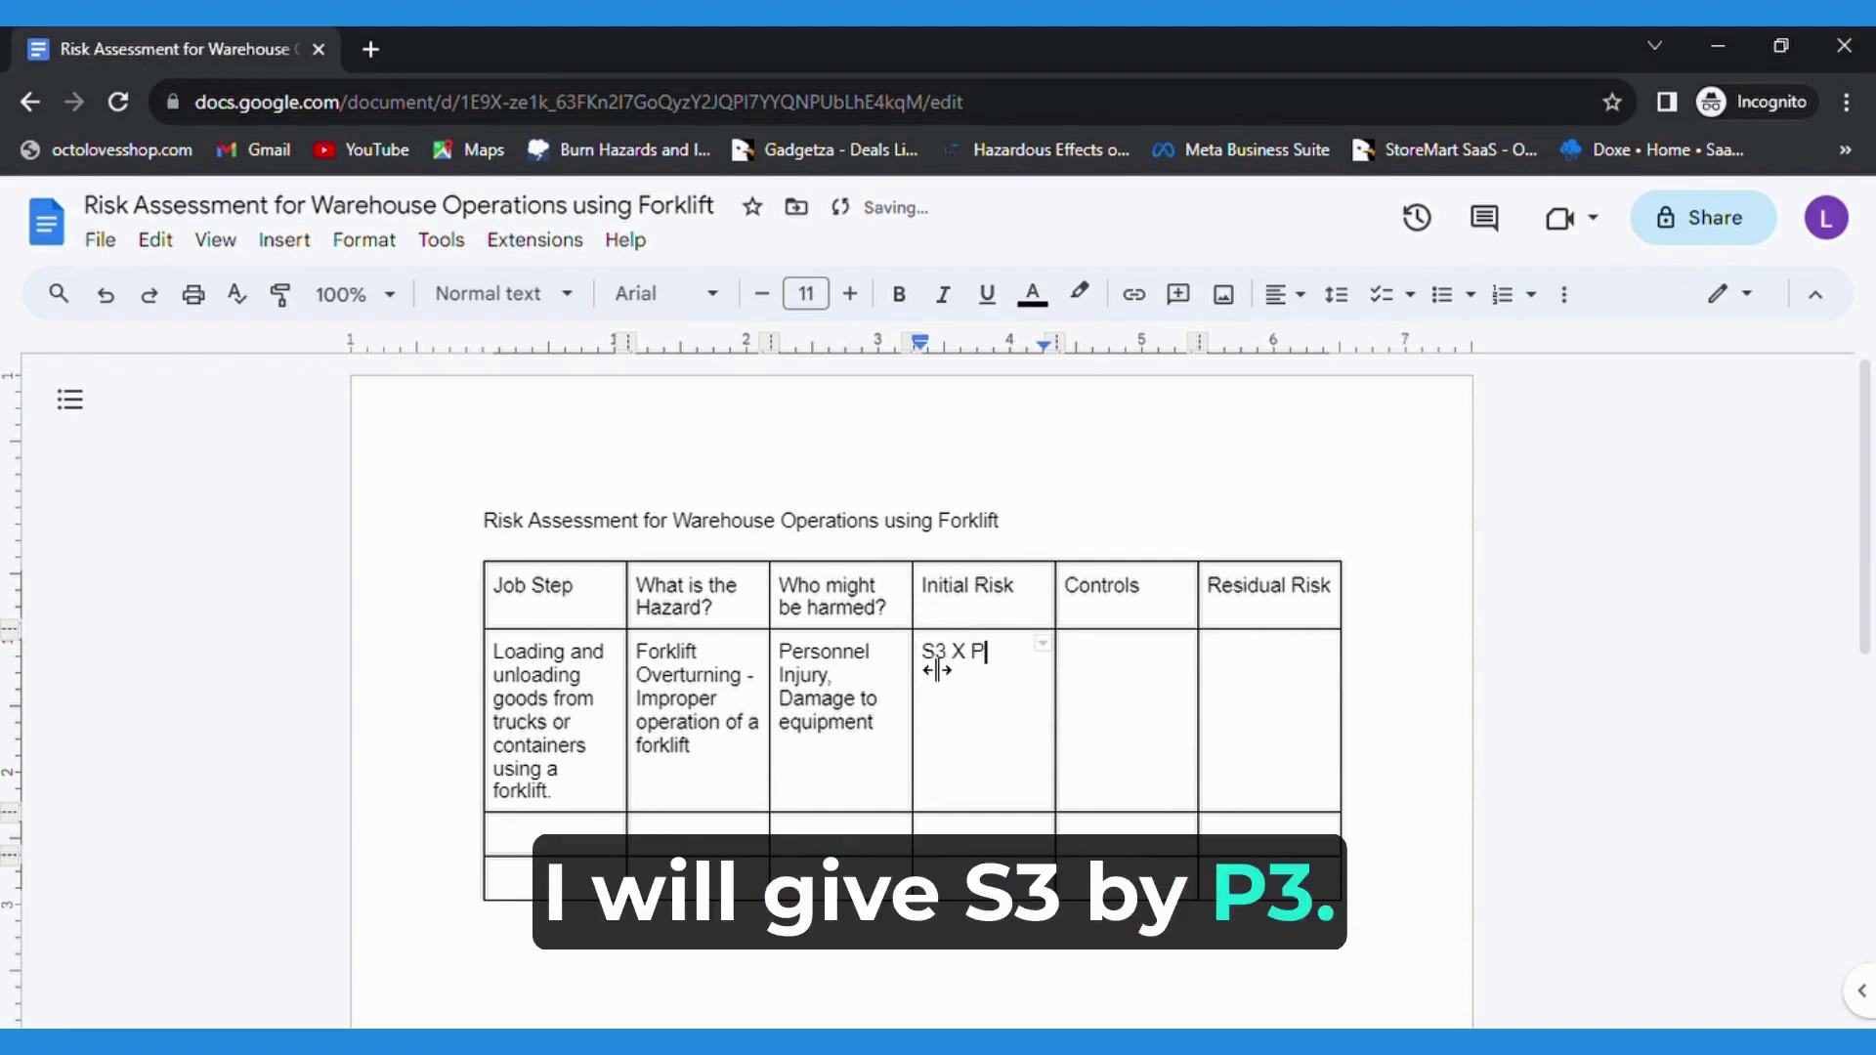
type("3 ")
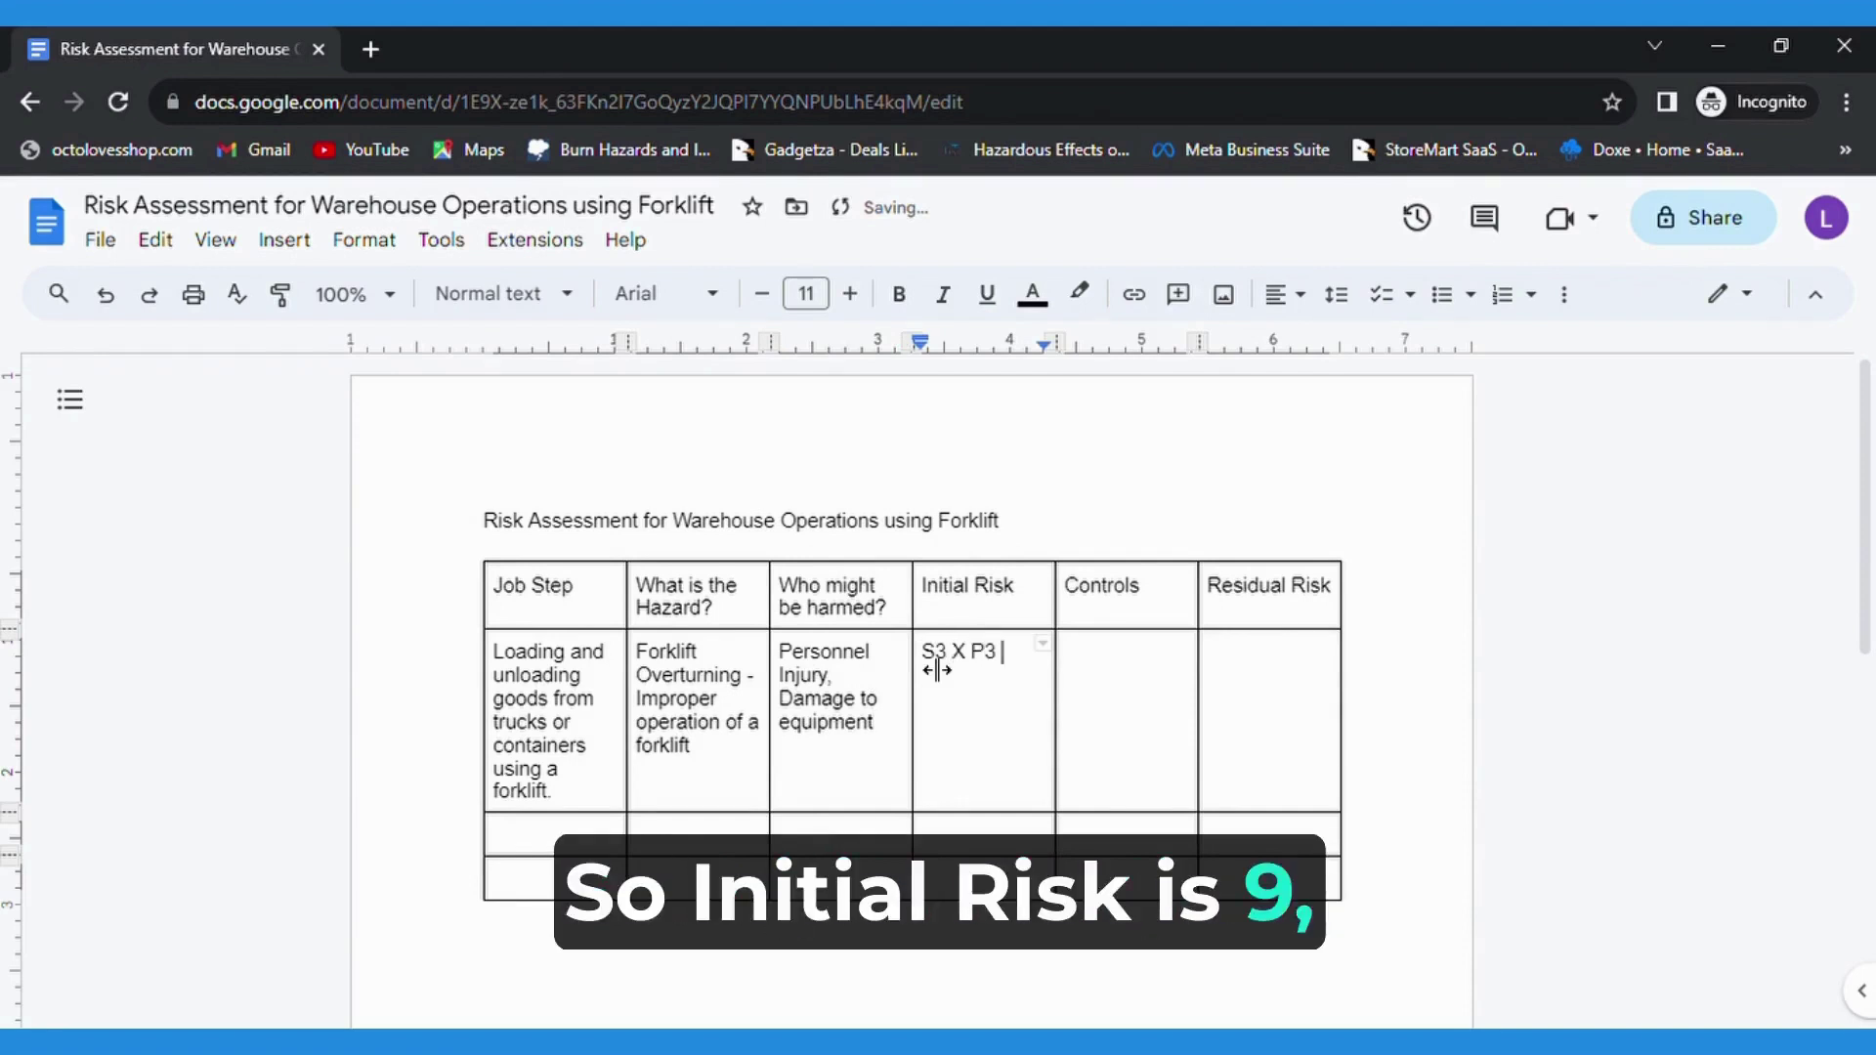
type("= ")
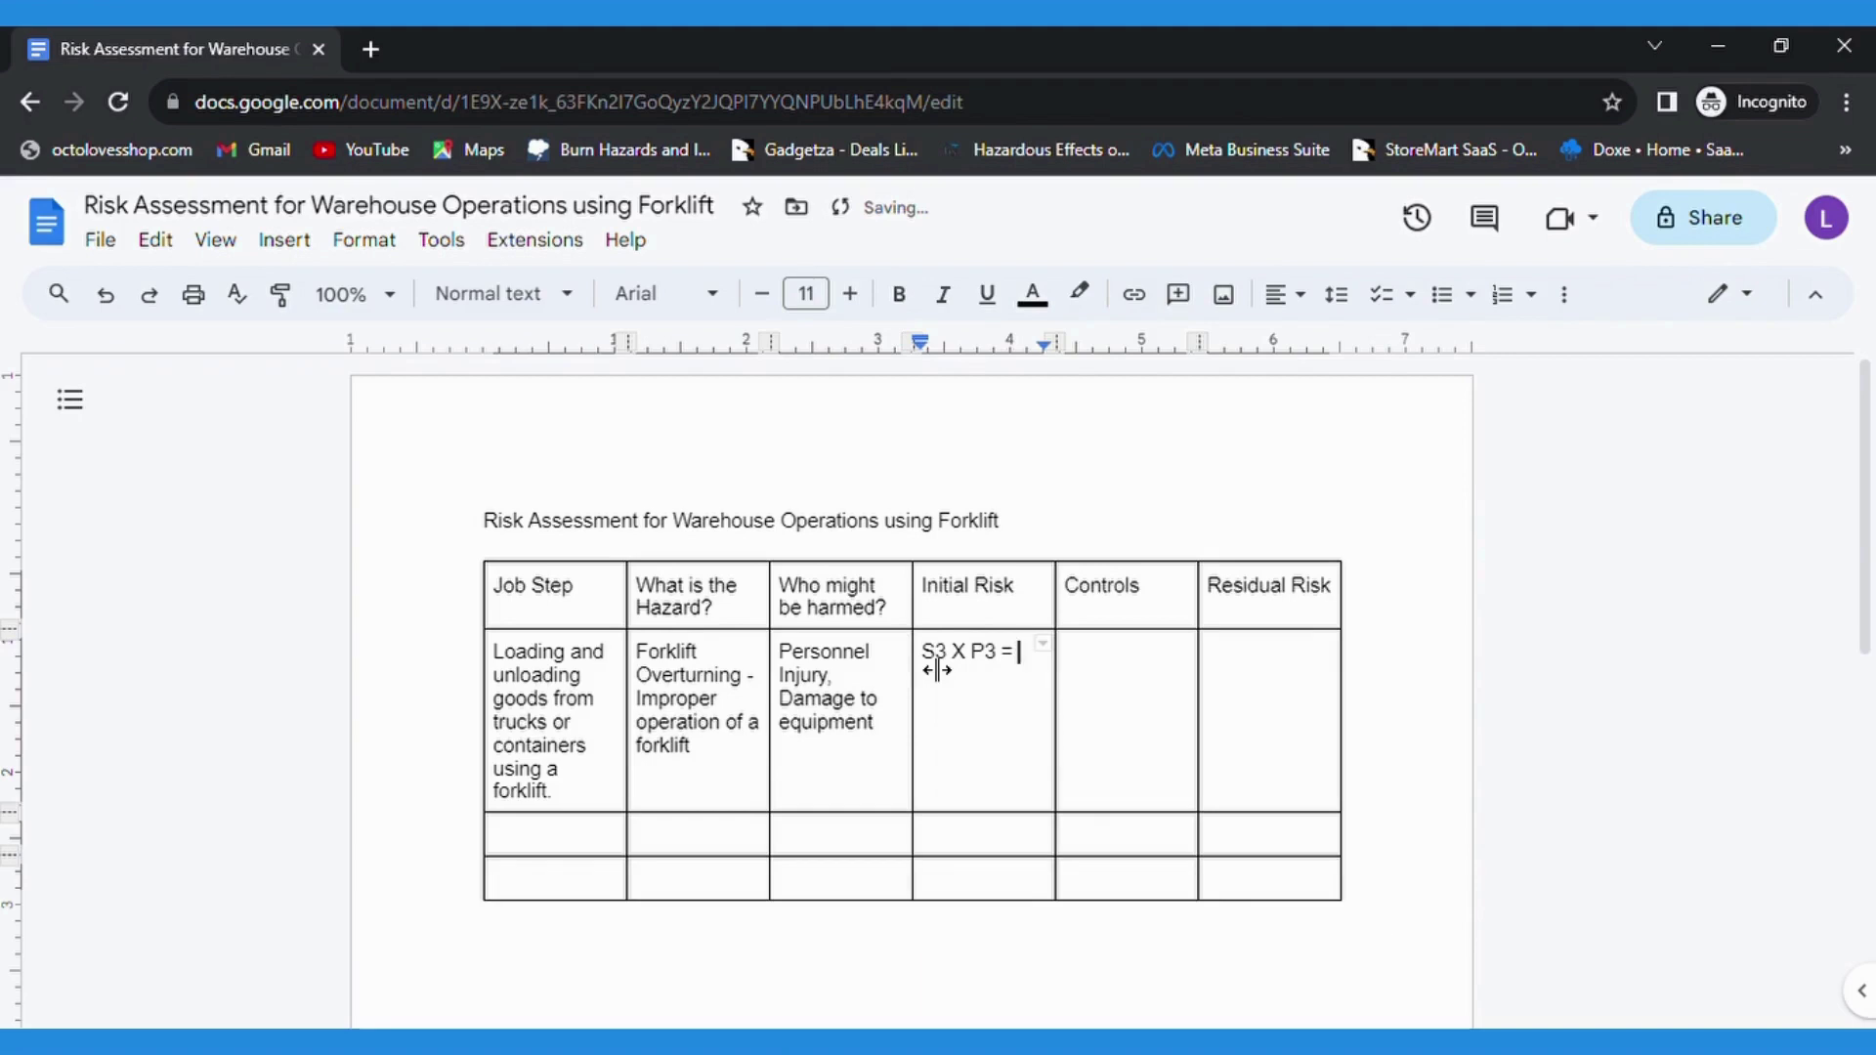
type("9 Medi")
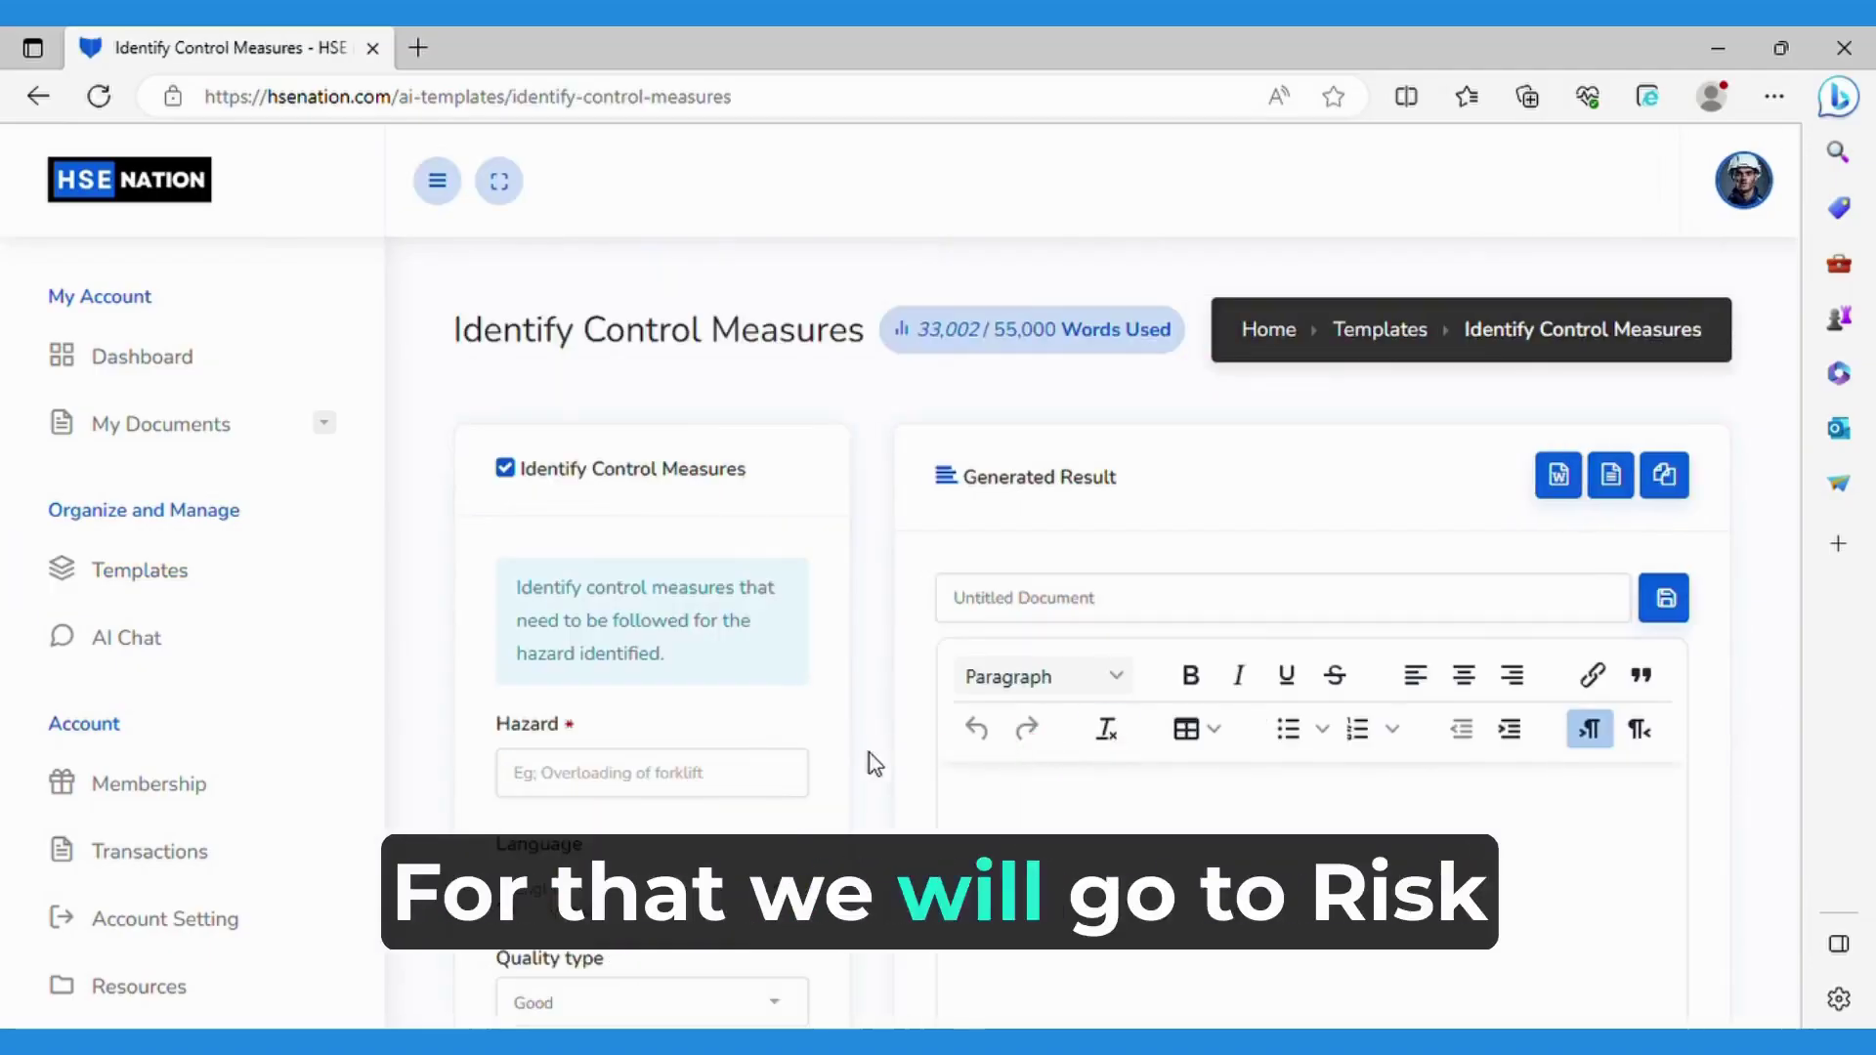
- Enter the forklift overturning improper-operation hazard plus 'inside warehouse' in the Hazard field
scroll(744, 811, "down", 3)
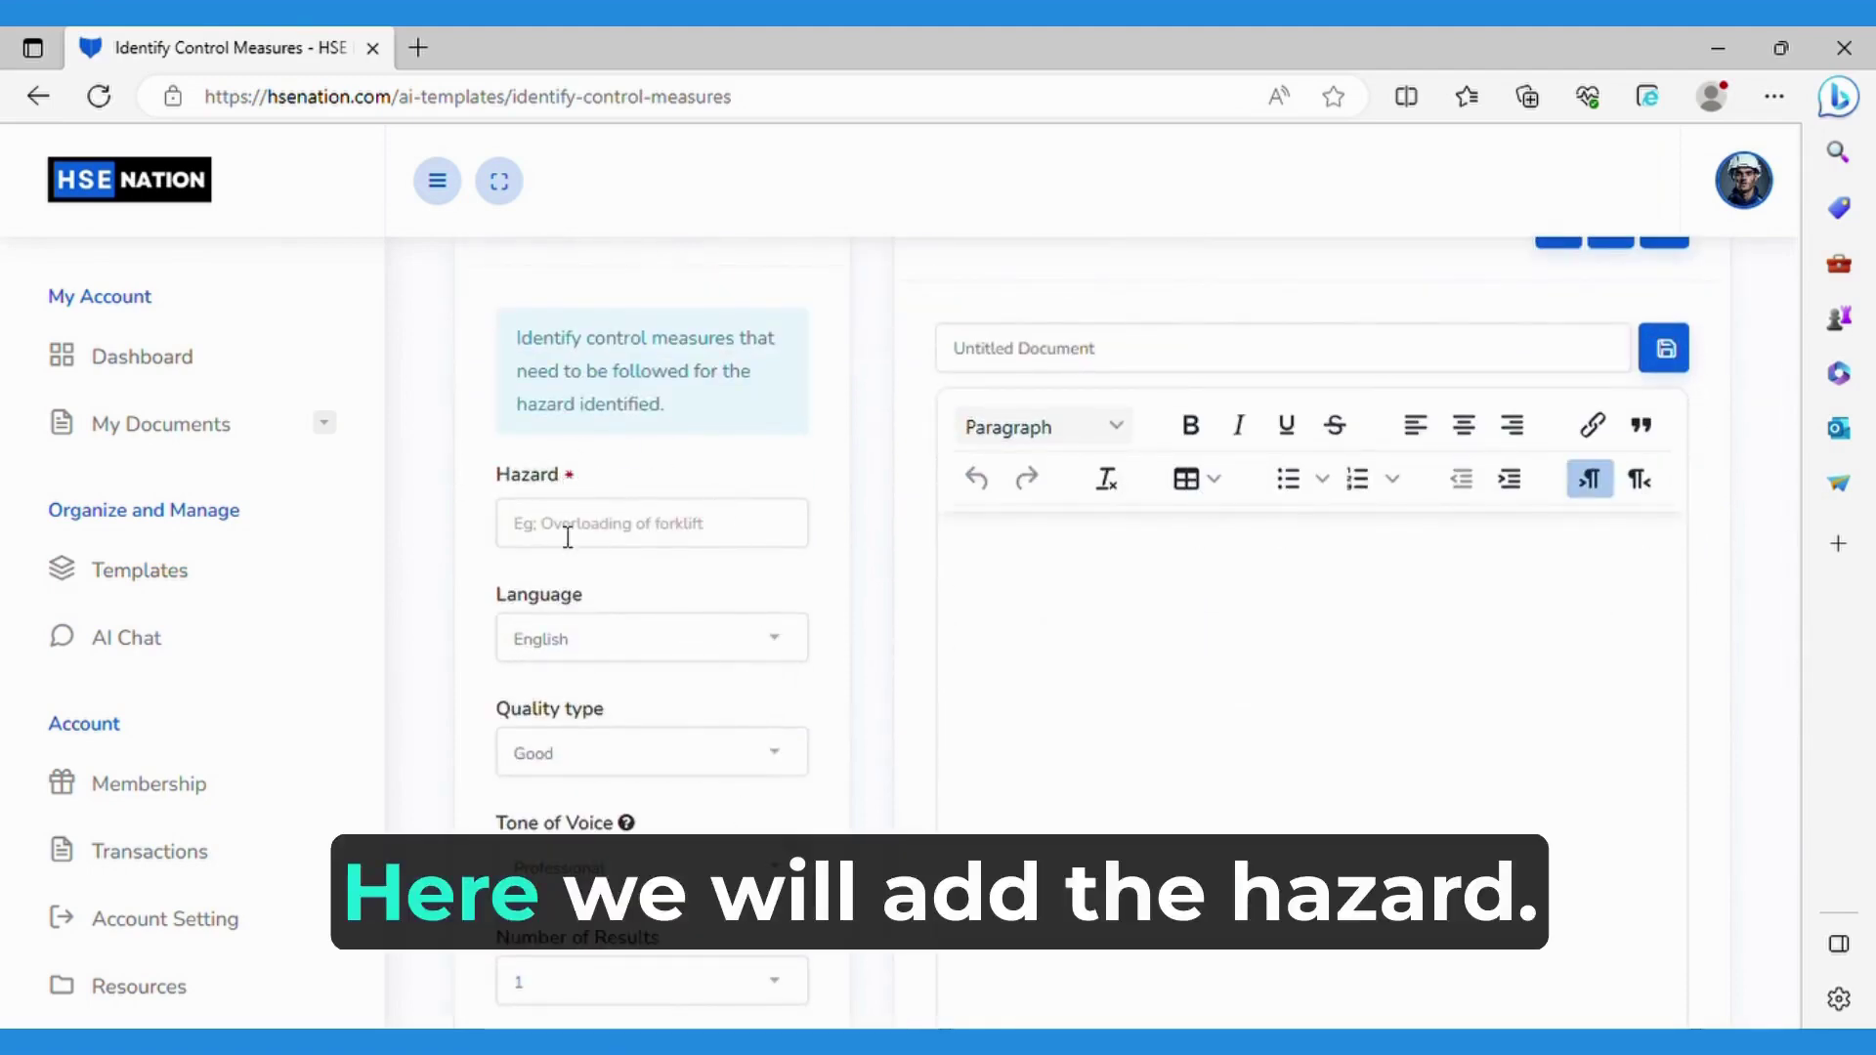
left_click(782, 522)
key("ctrl+v")
left_click_drag(782, 523, 439, 525)
left_click(633, 532)
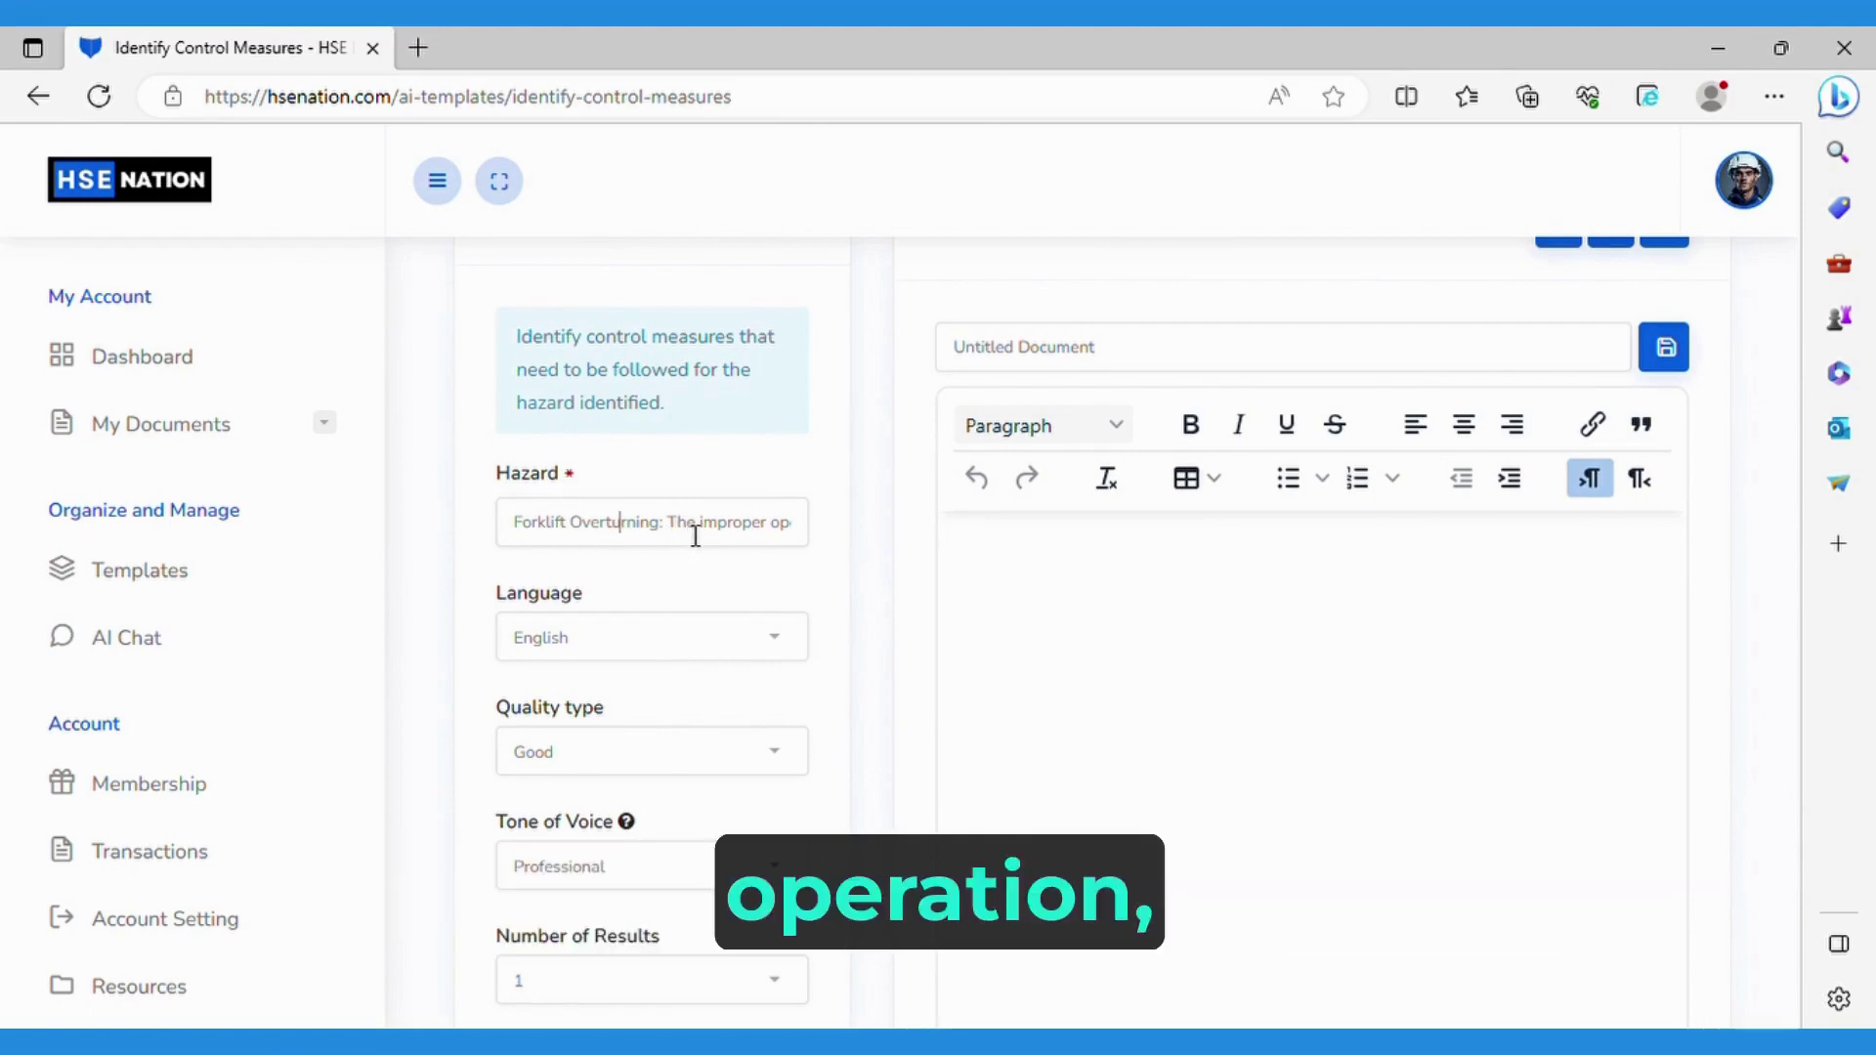
left_click_drag(696, 536, 837, 536)
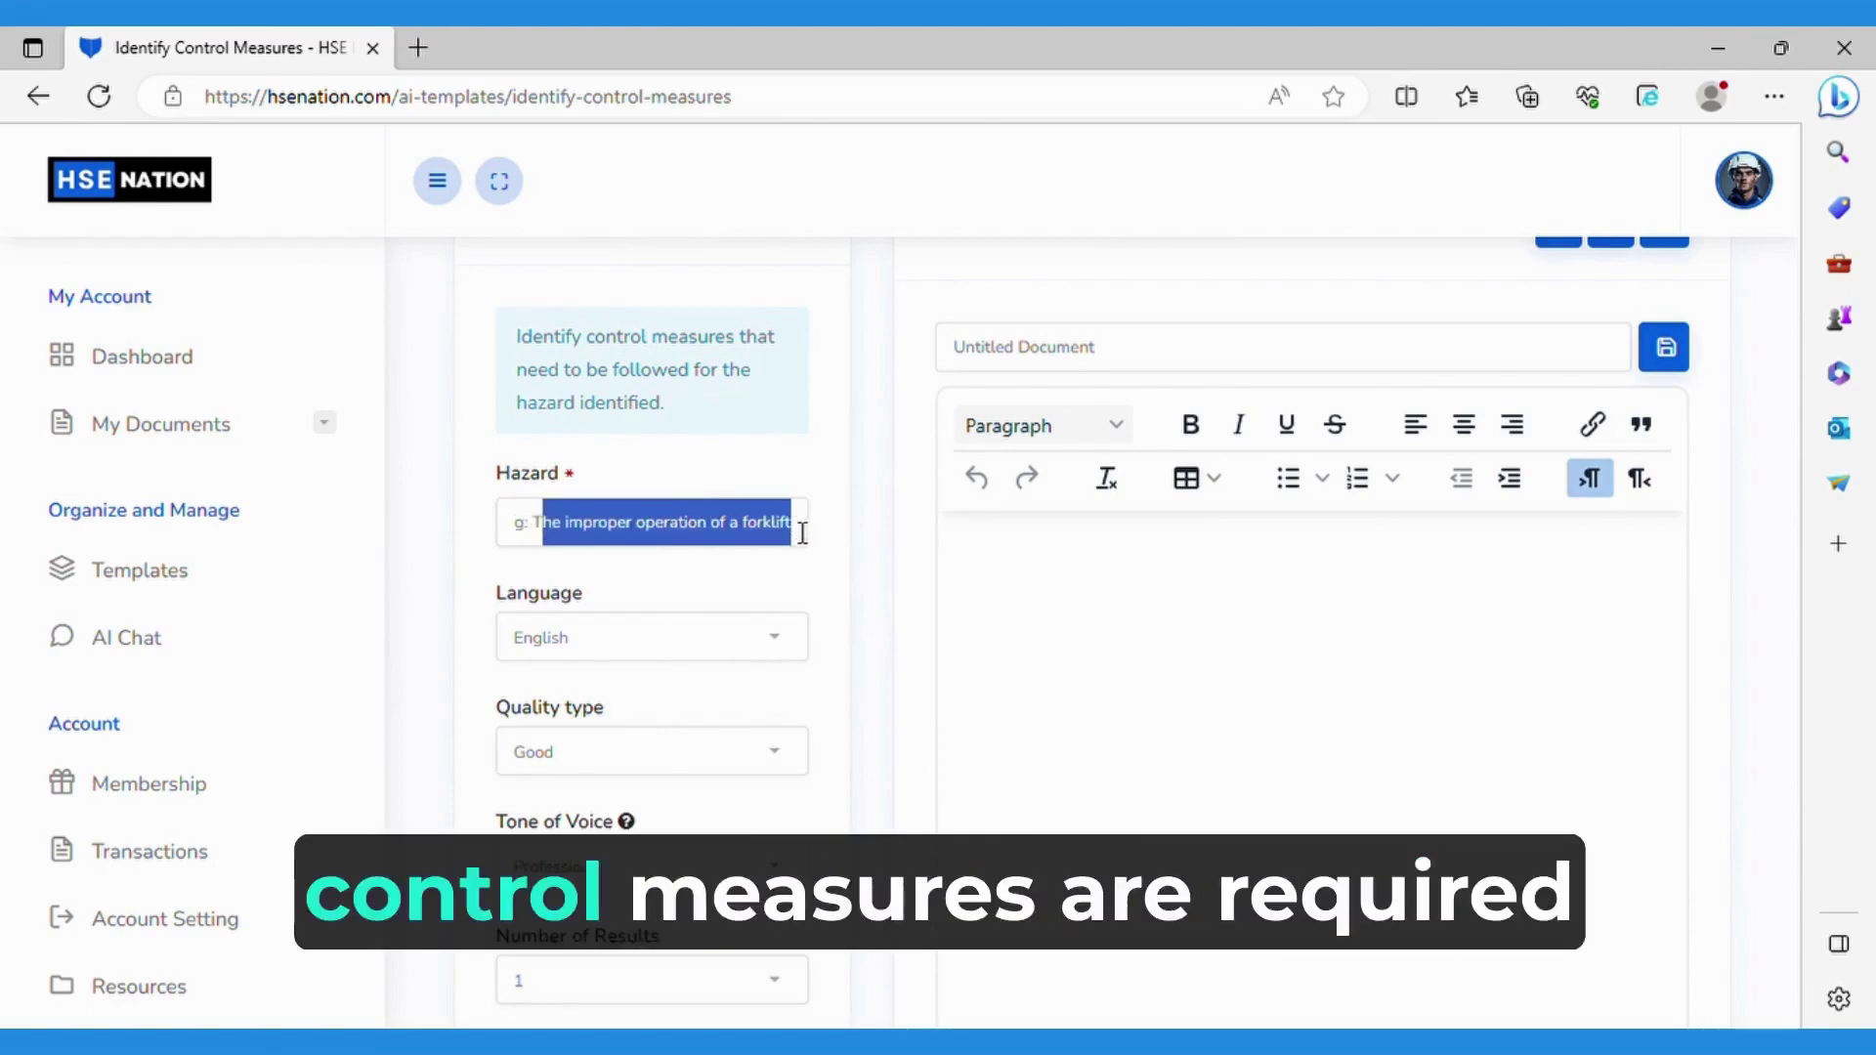
left_click(799, 531)
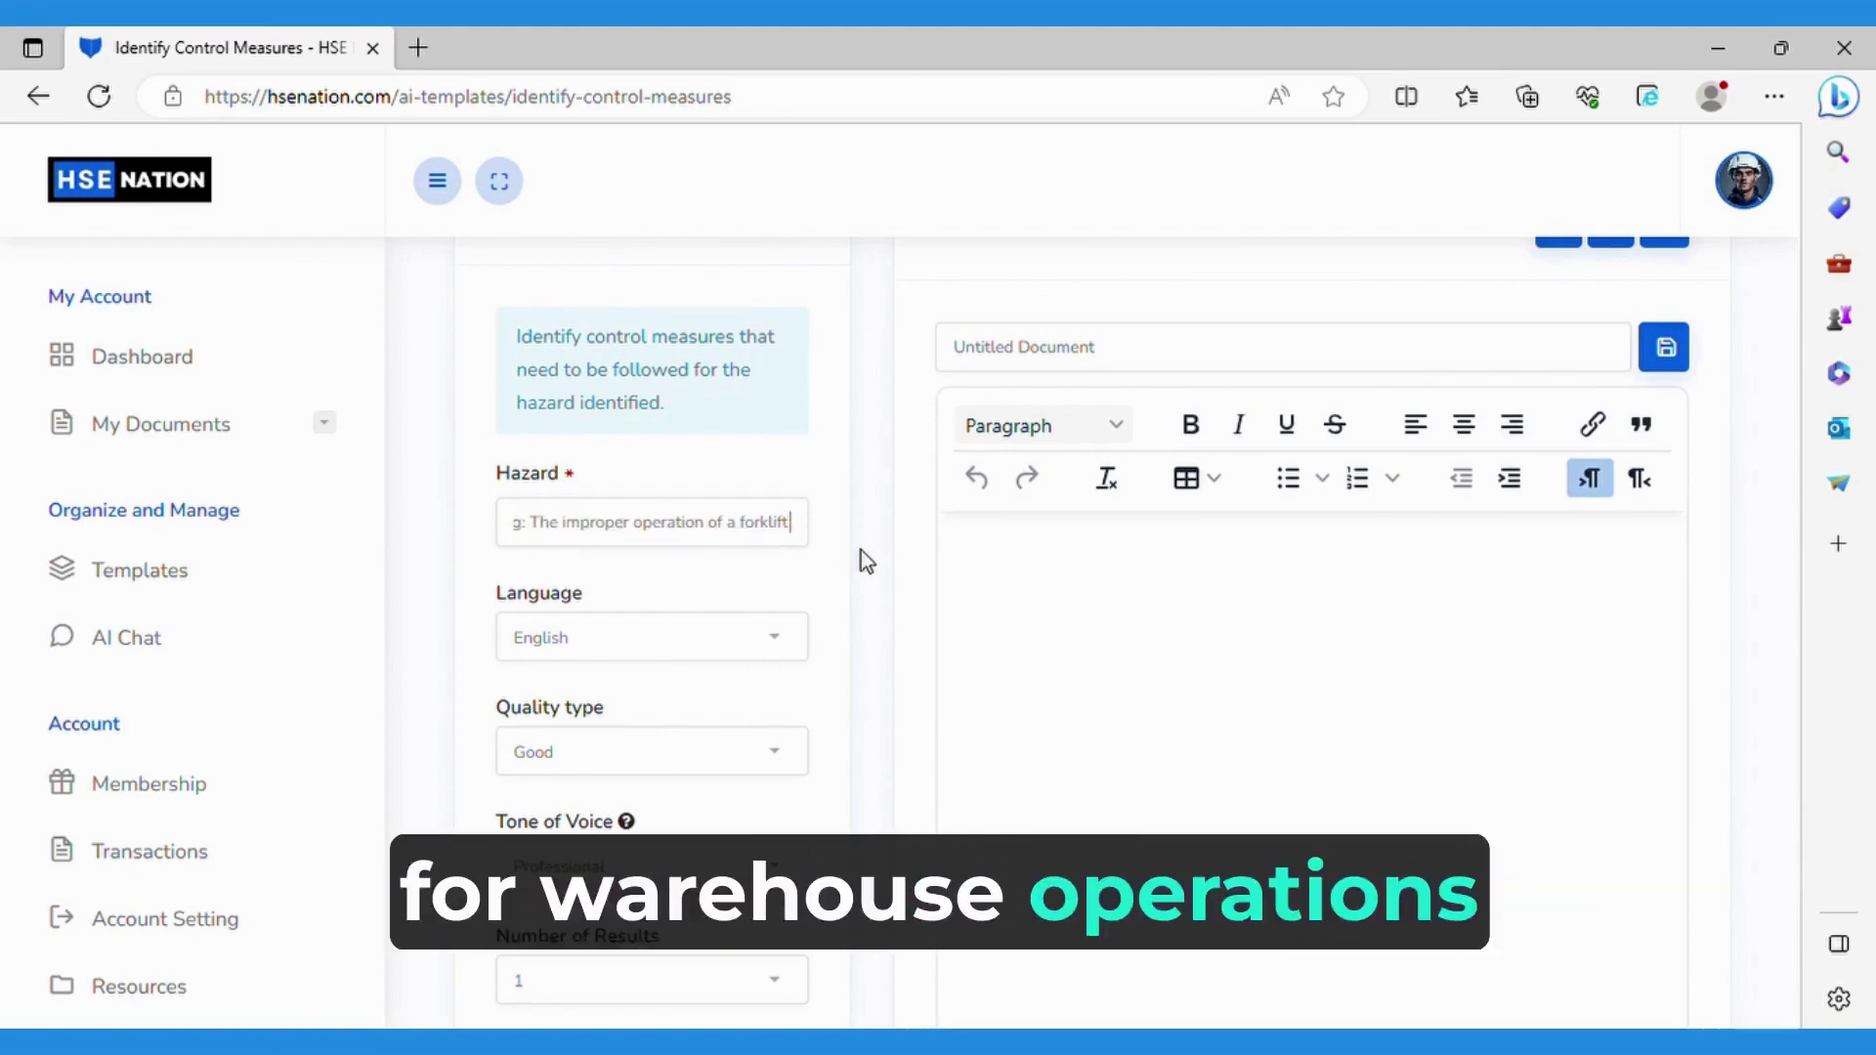
type("inside")
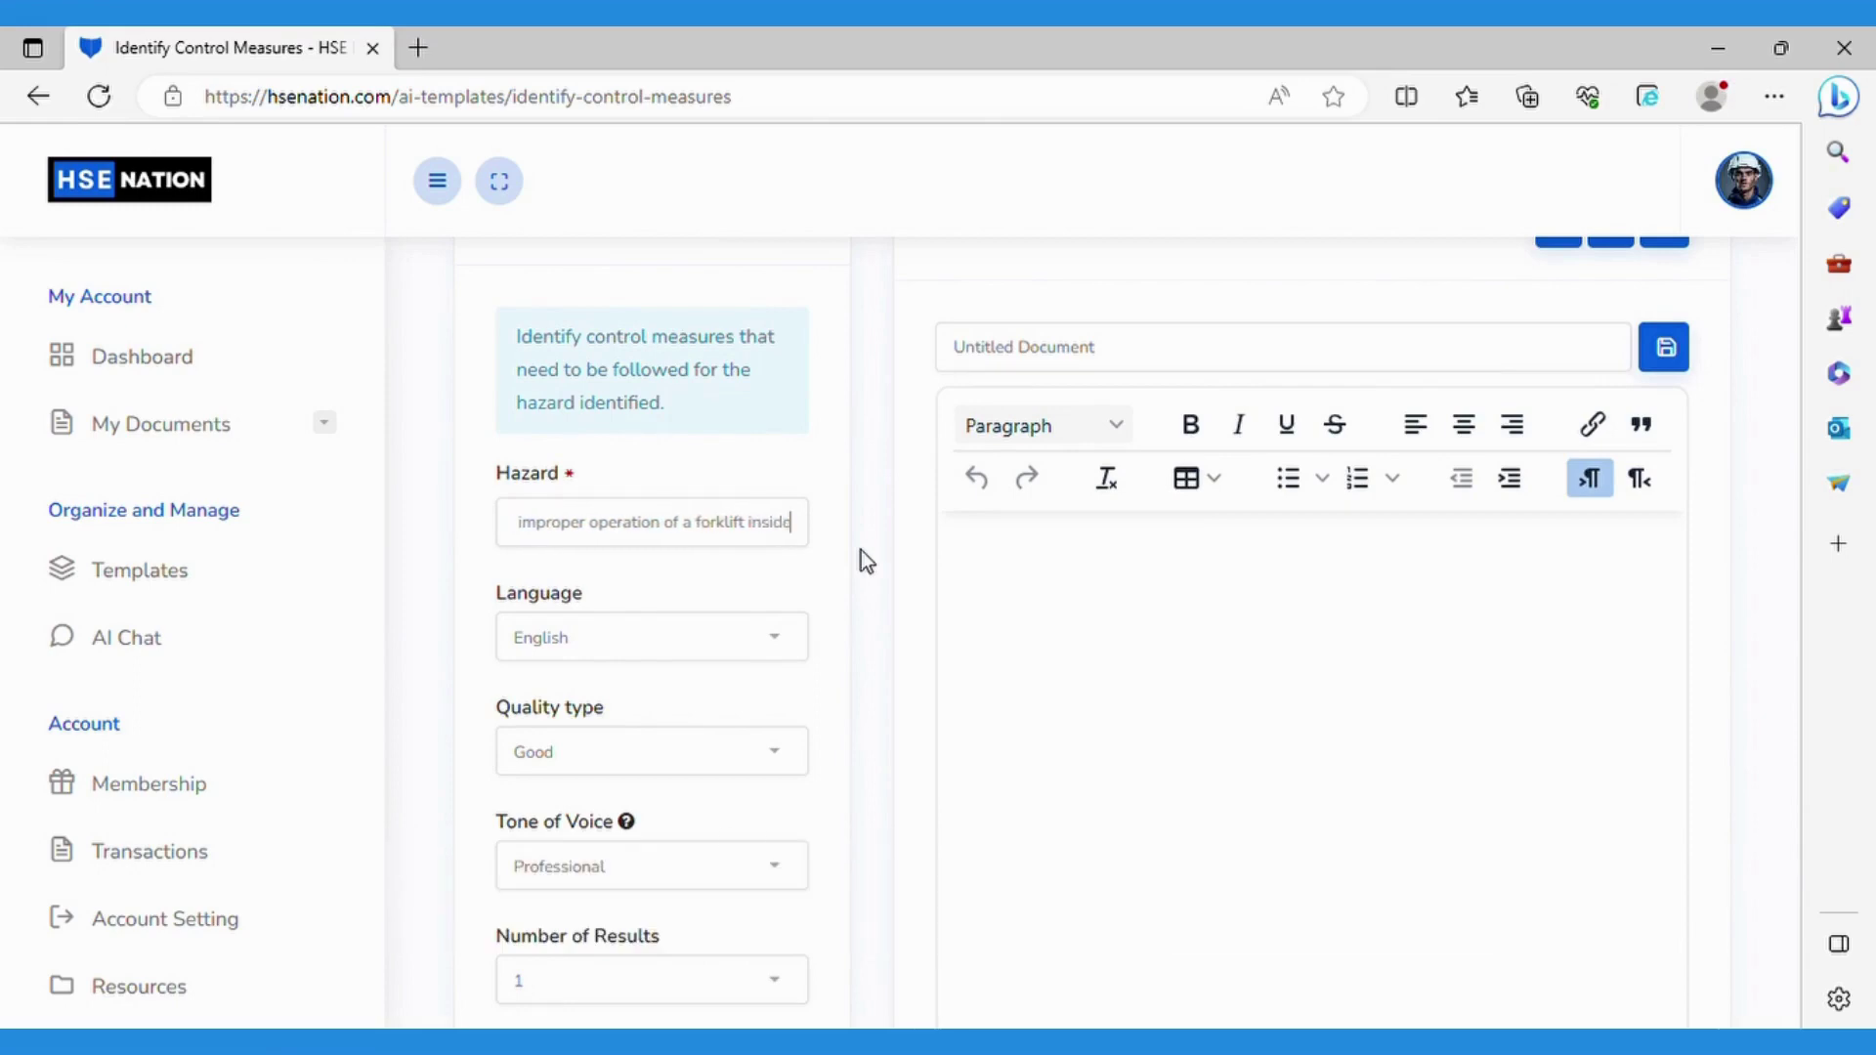
type(" warehouse")
- Generate control measures with a 500-word maximum and select the result text
scroll(737, 869, "down", 3)
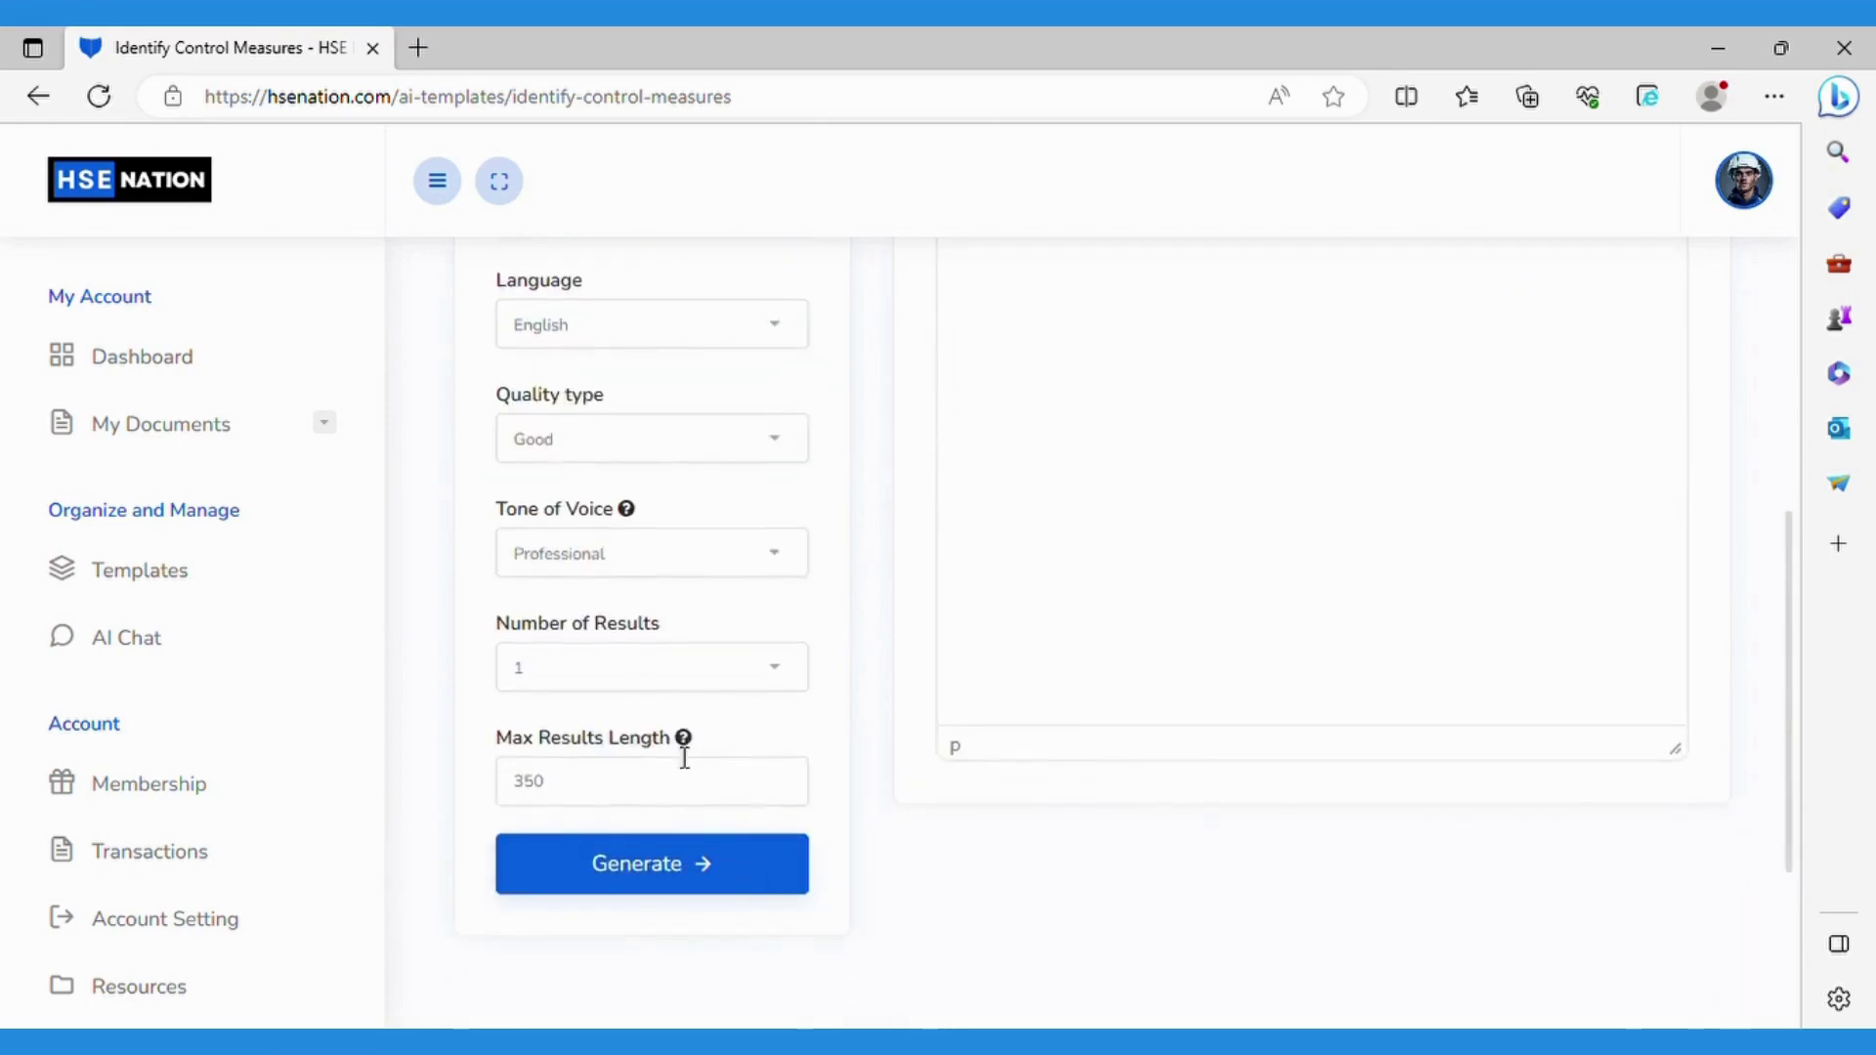
scroll(664, 801, "up", 5)
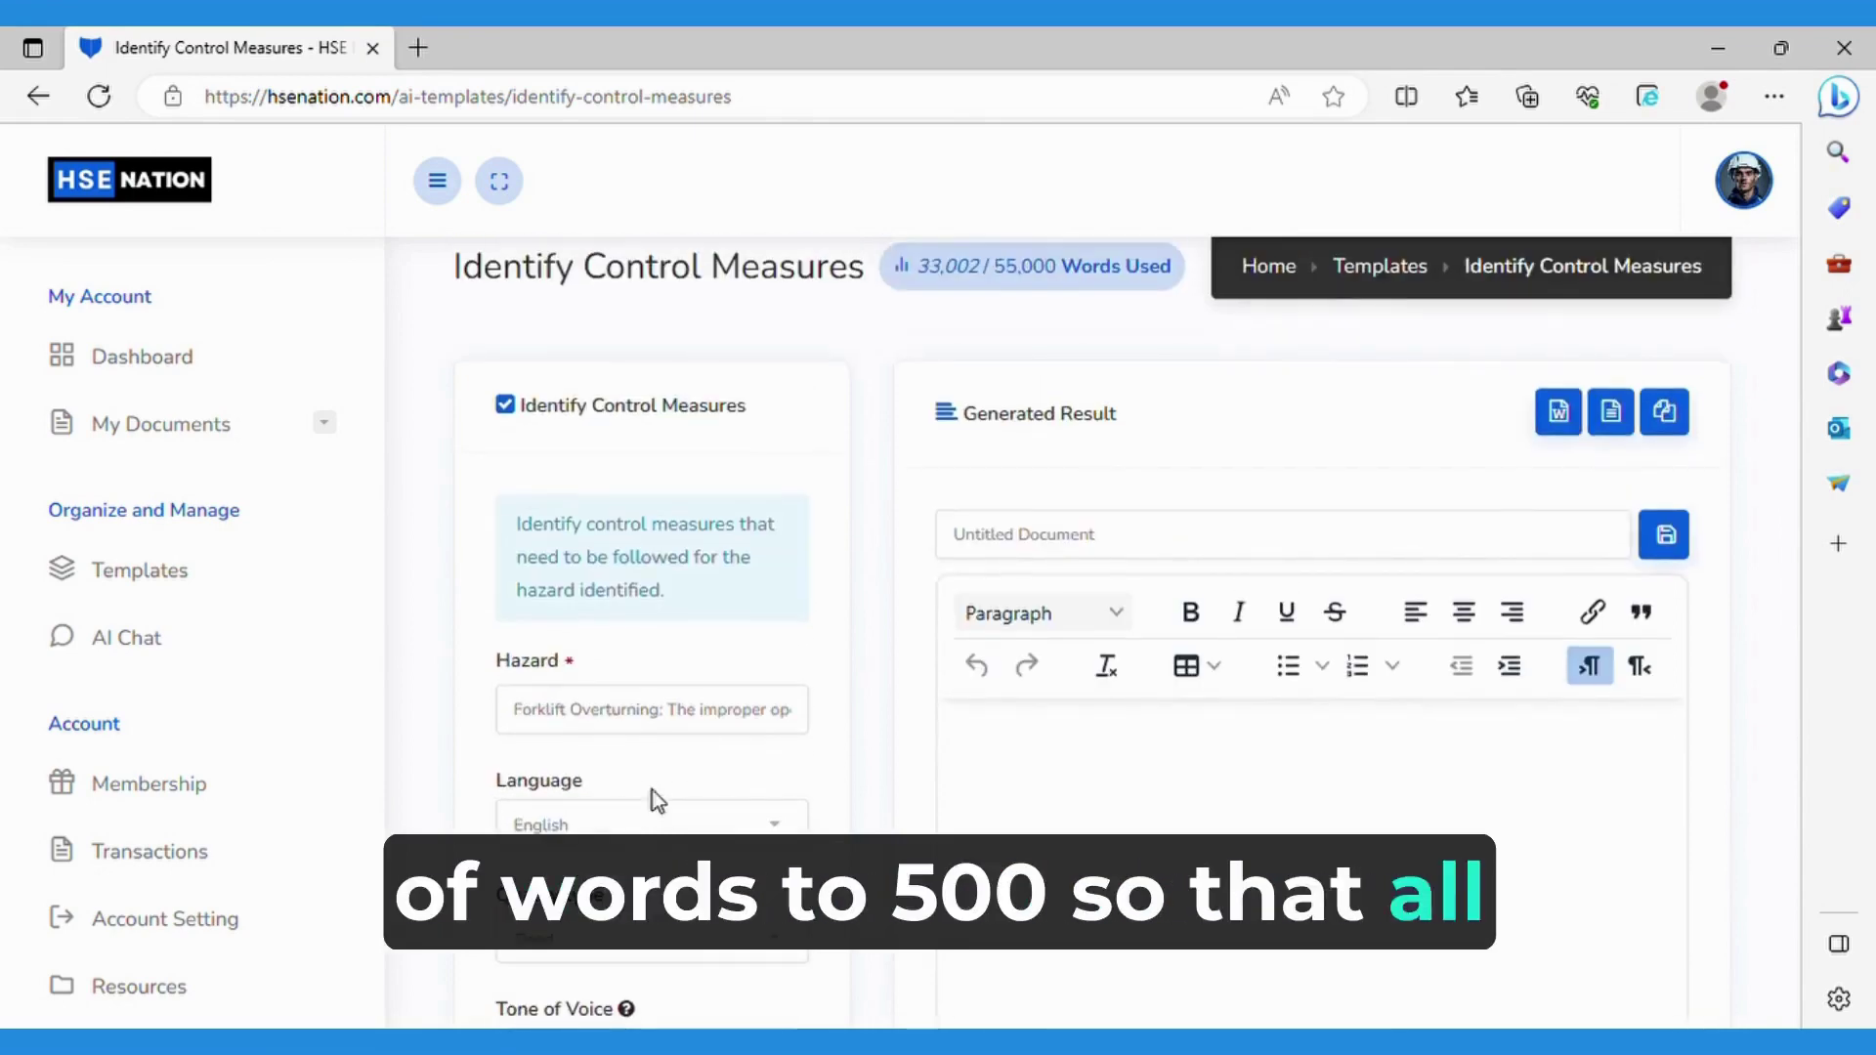
scroll(653, 790, "down", 5)
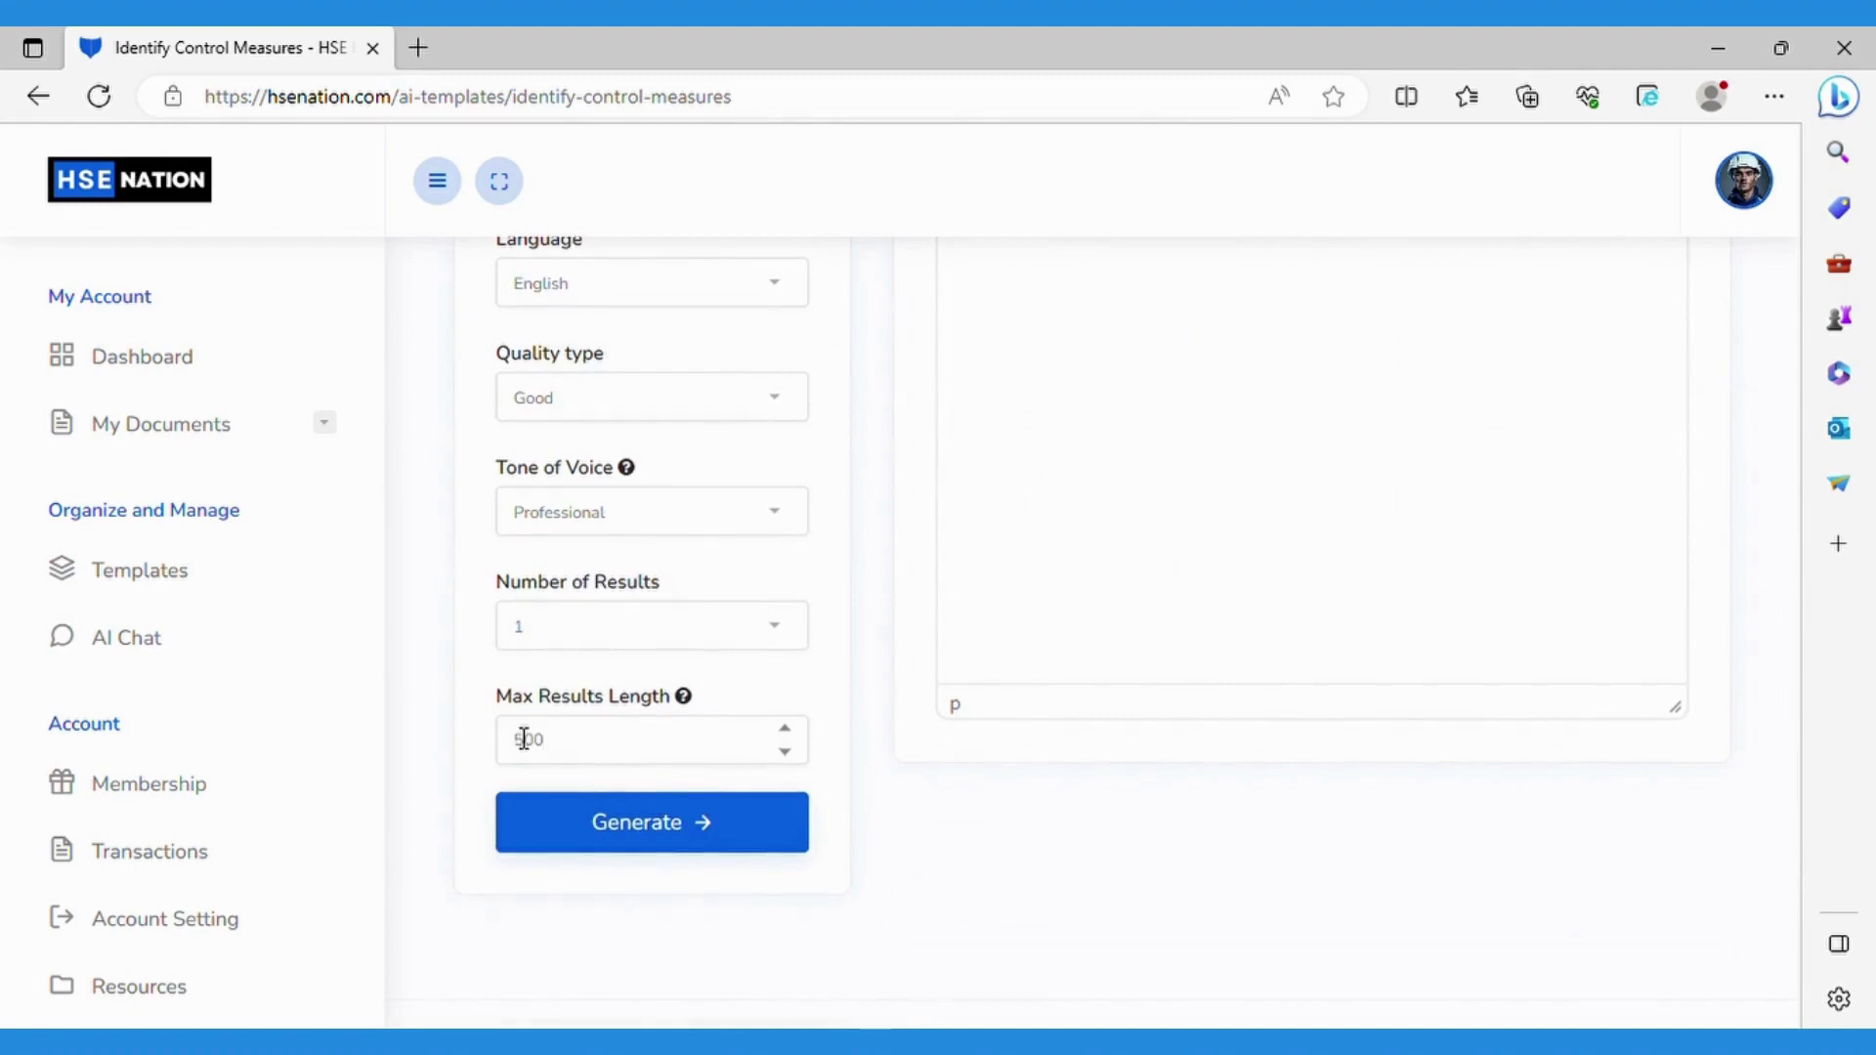
scroll(523, 738, "up", 6)
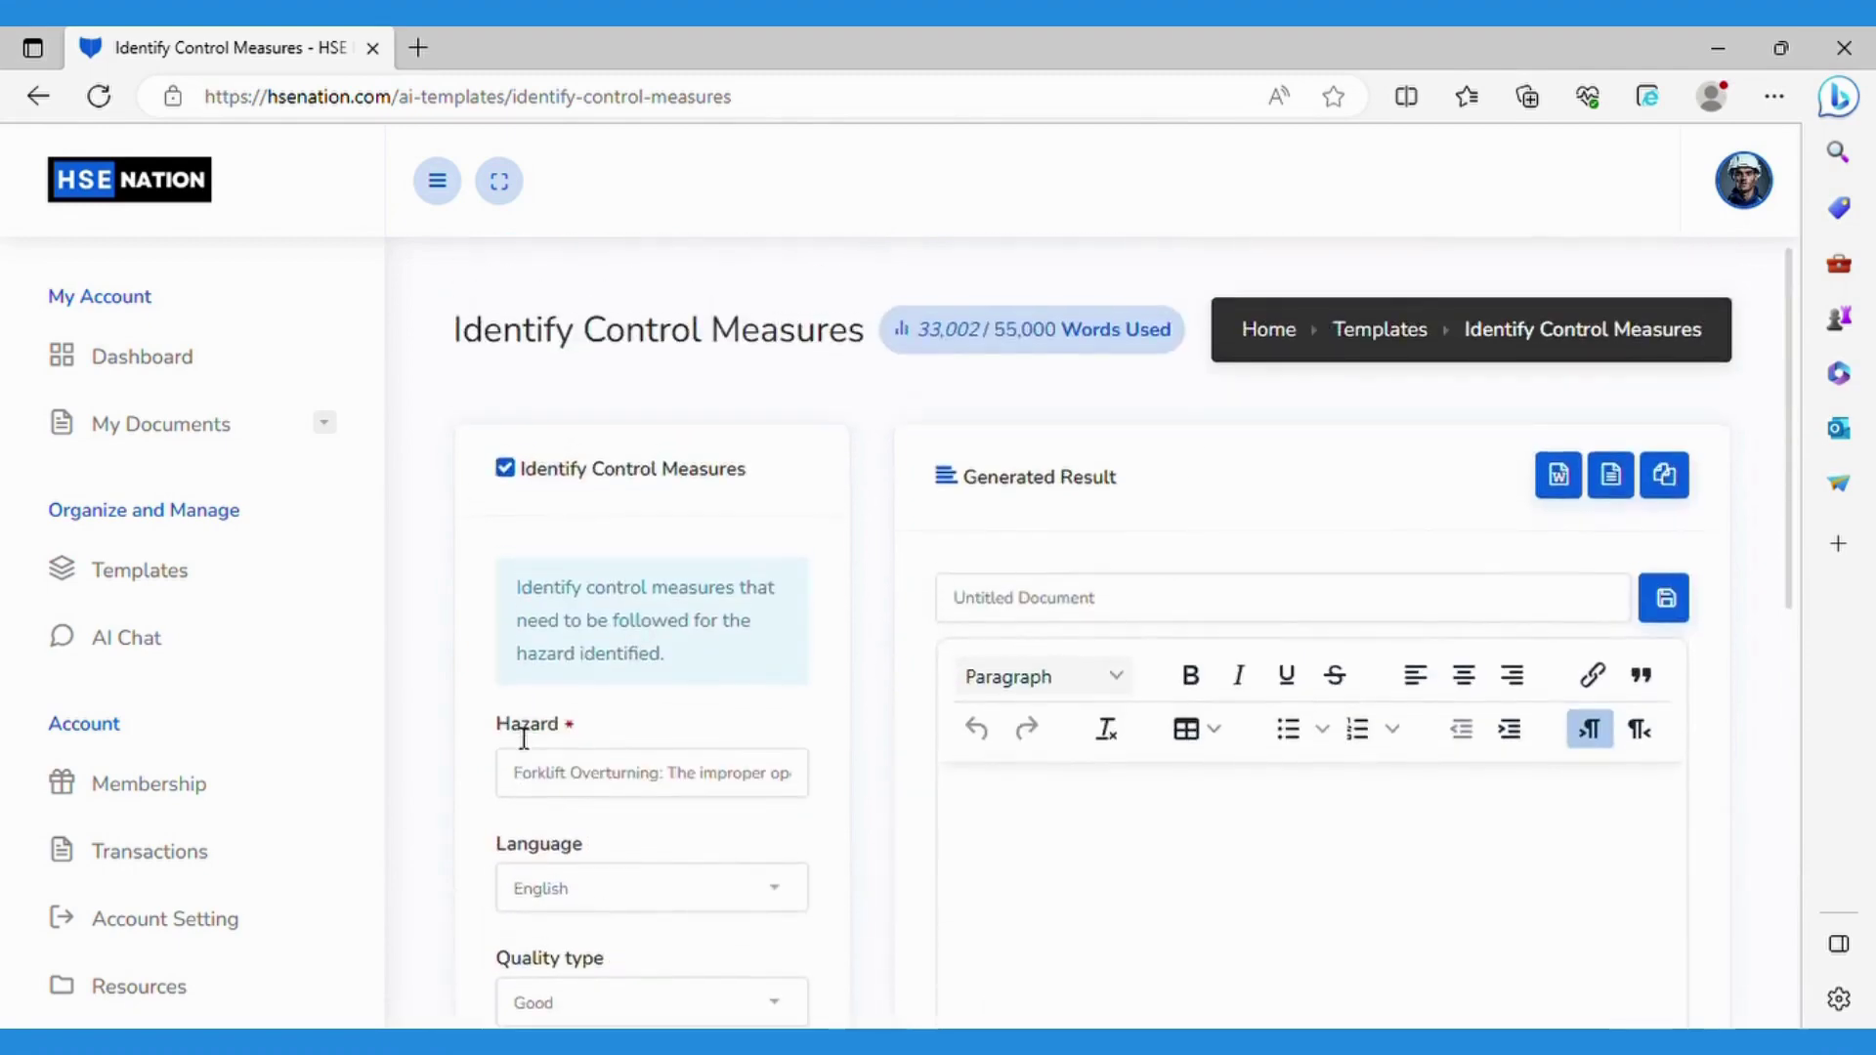
scroll(508, 738, "down", 6)
left_click(609, 753)
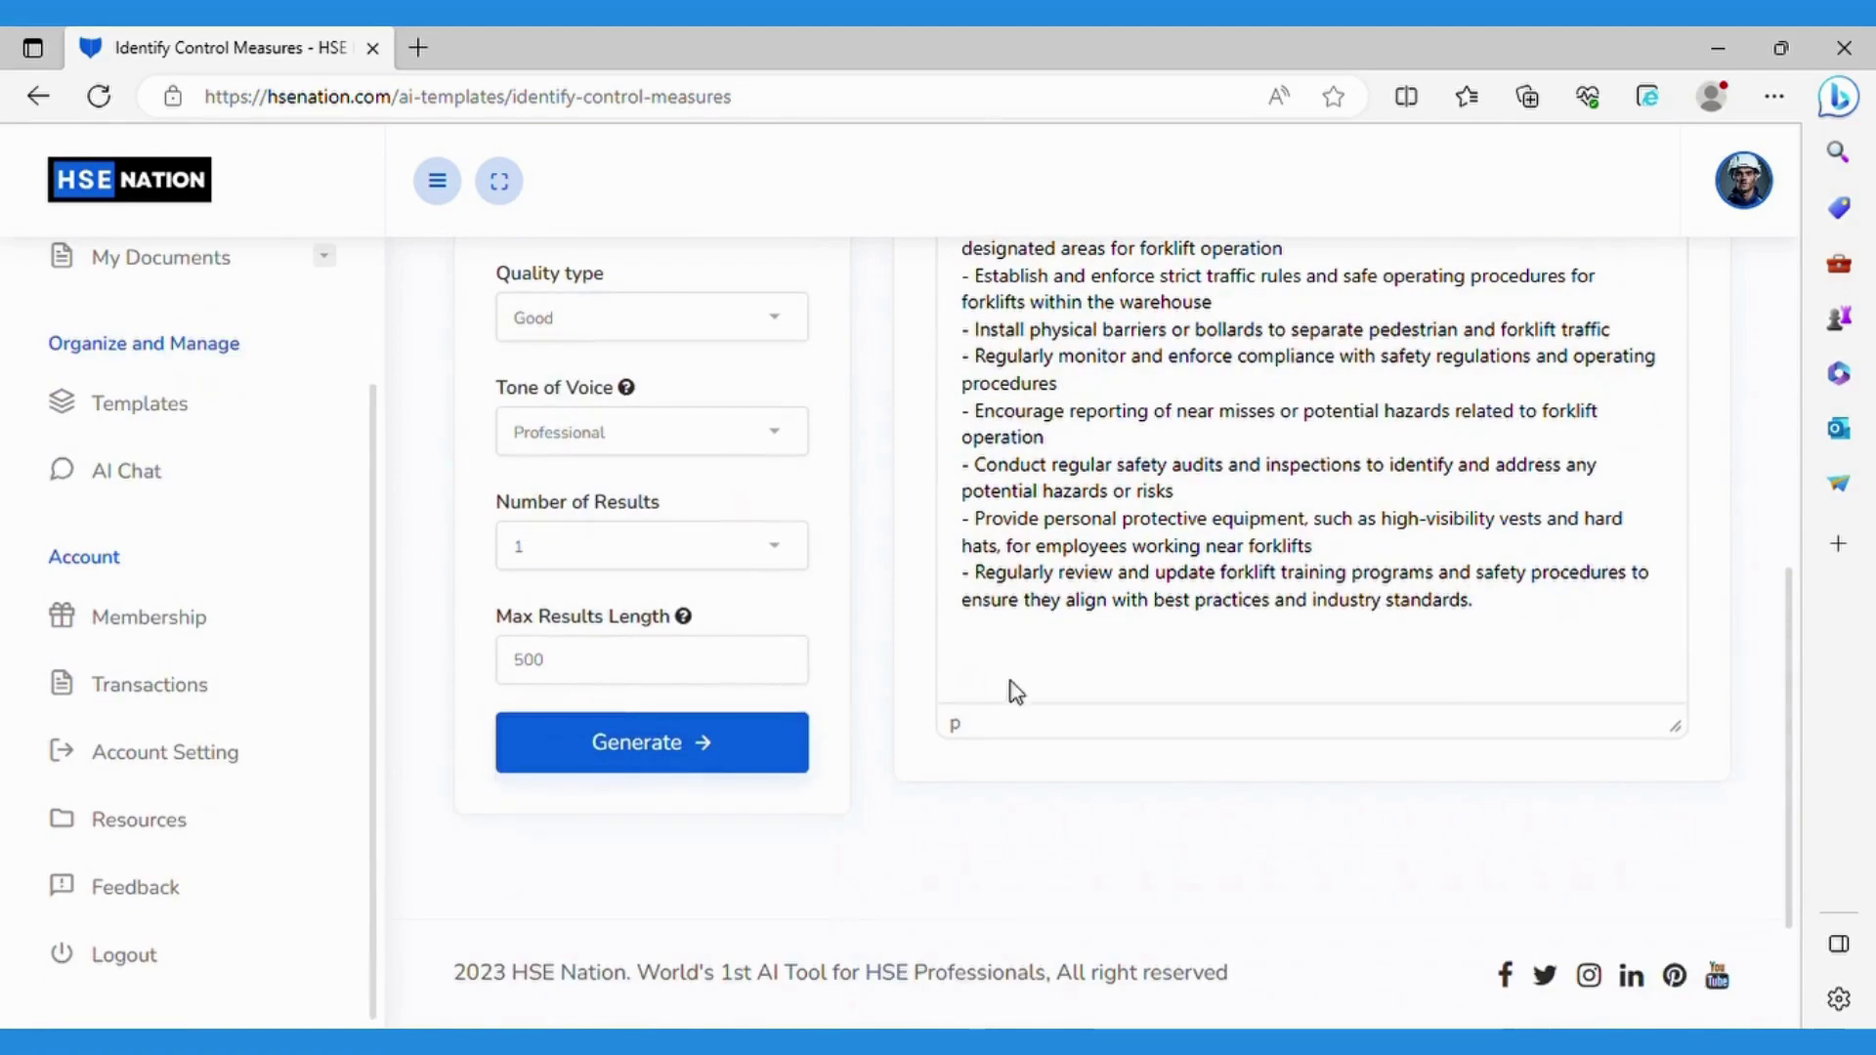
scroll(1139, 547, "up", 3)
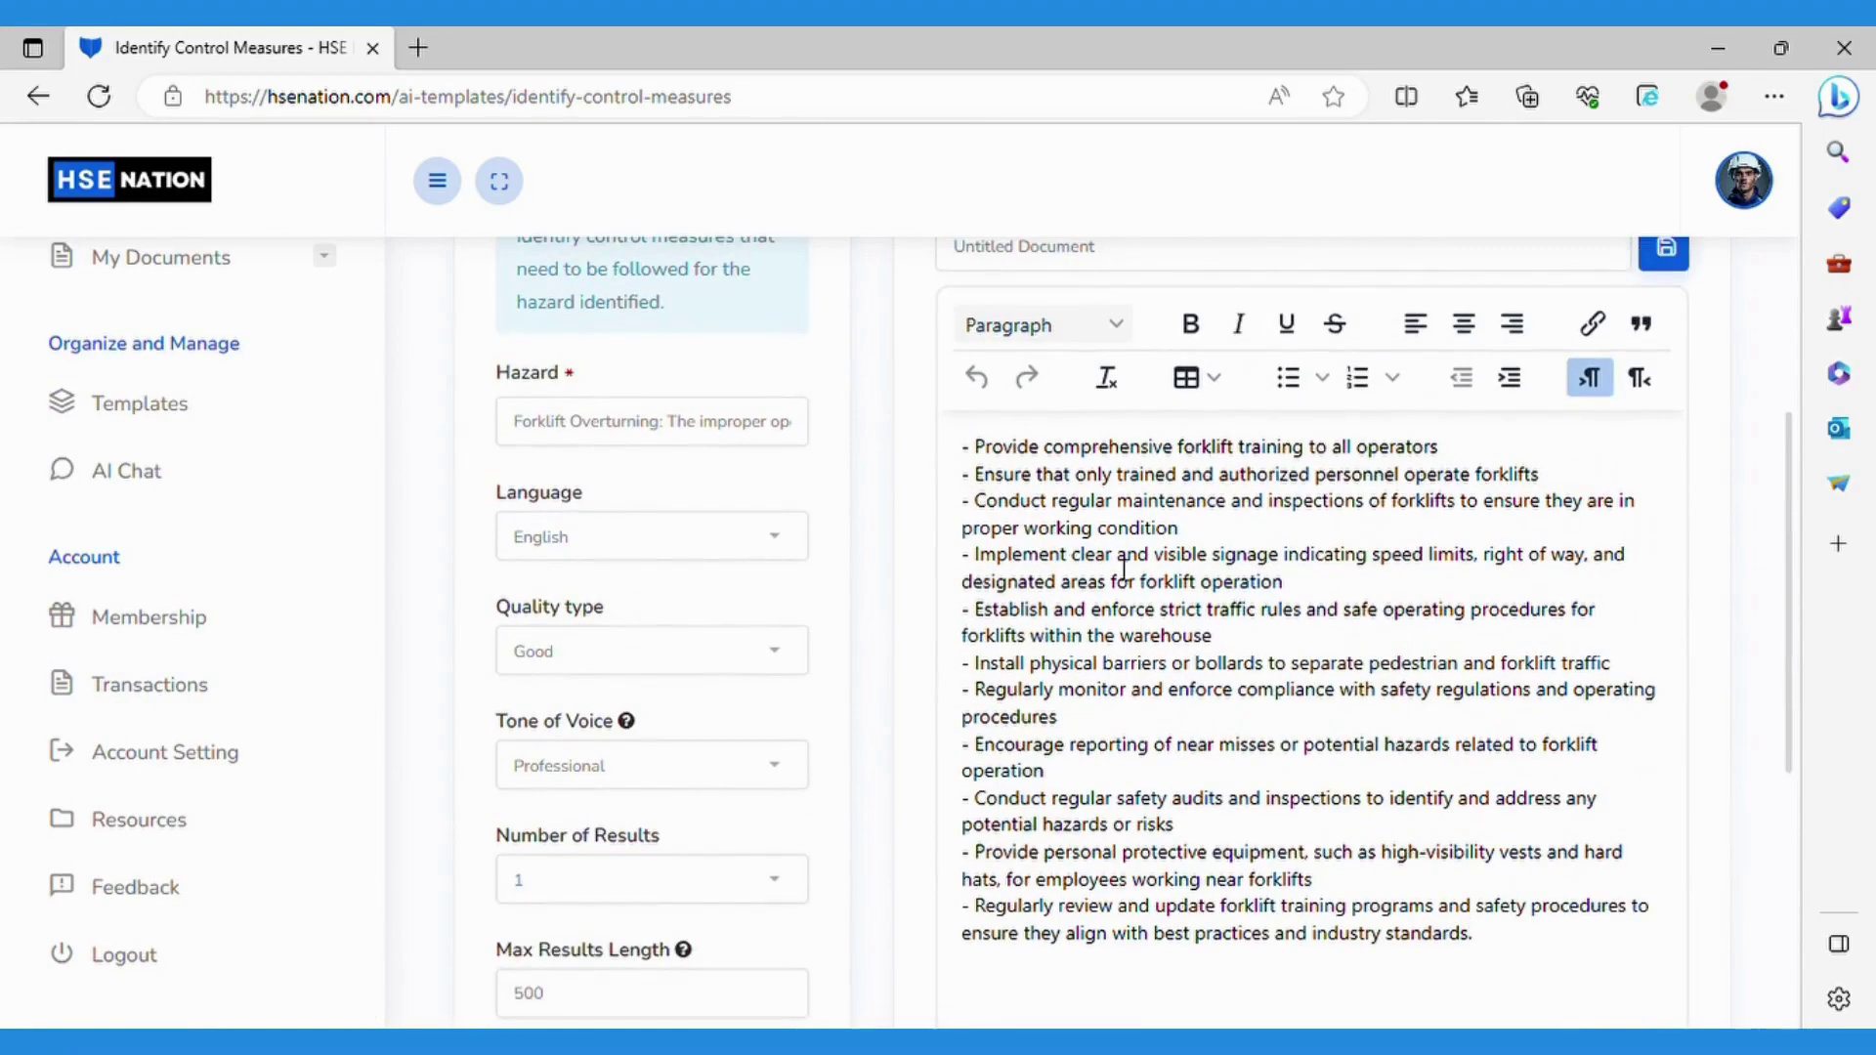
left_click_drag(1492, 955, 965, 444)
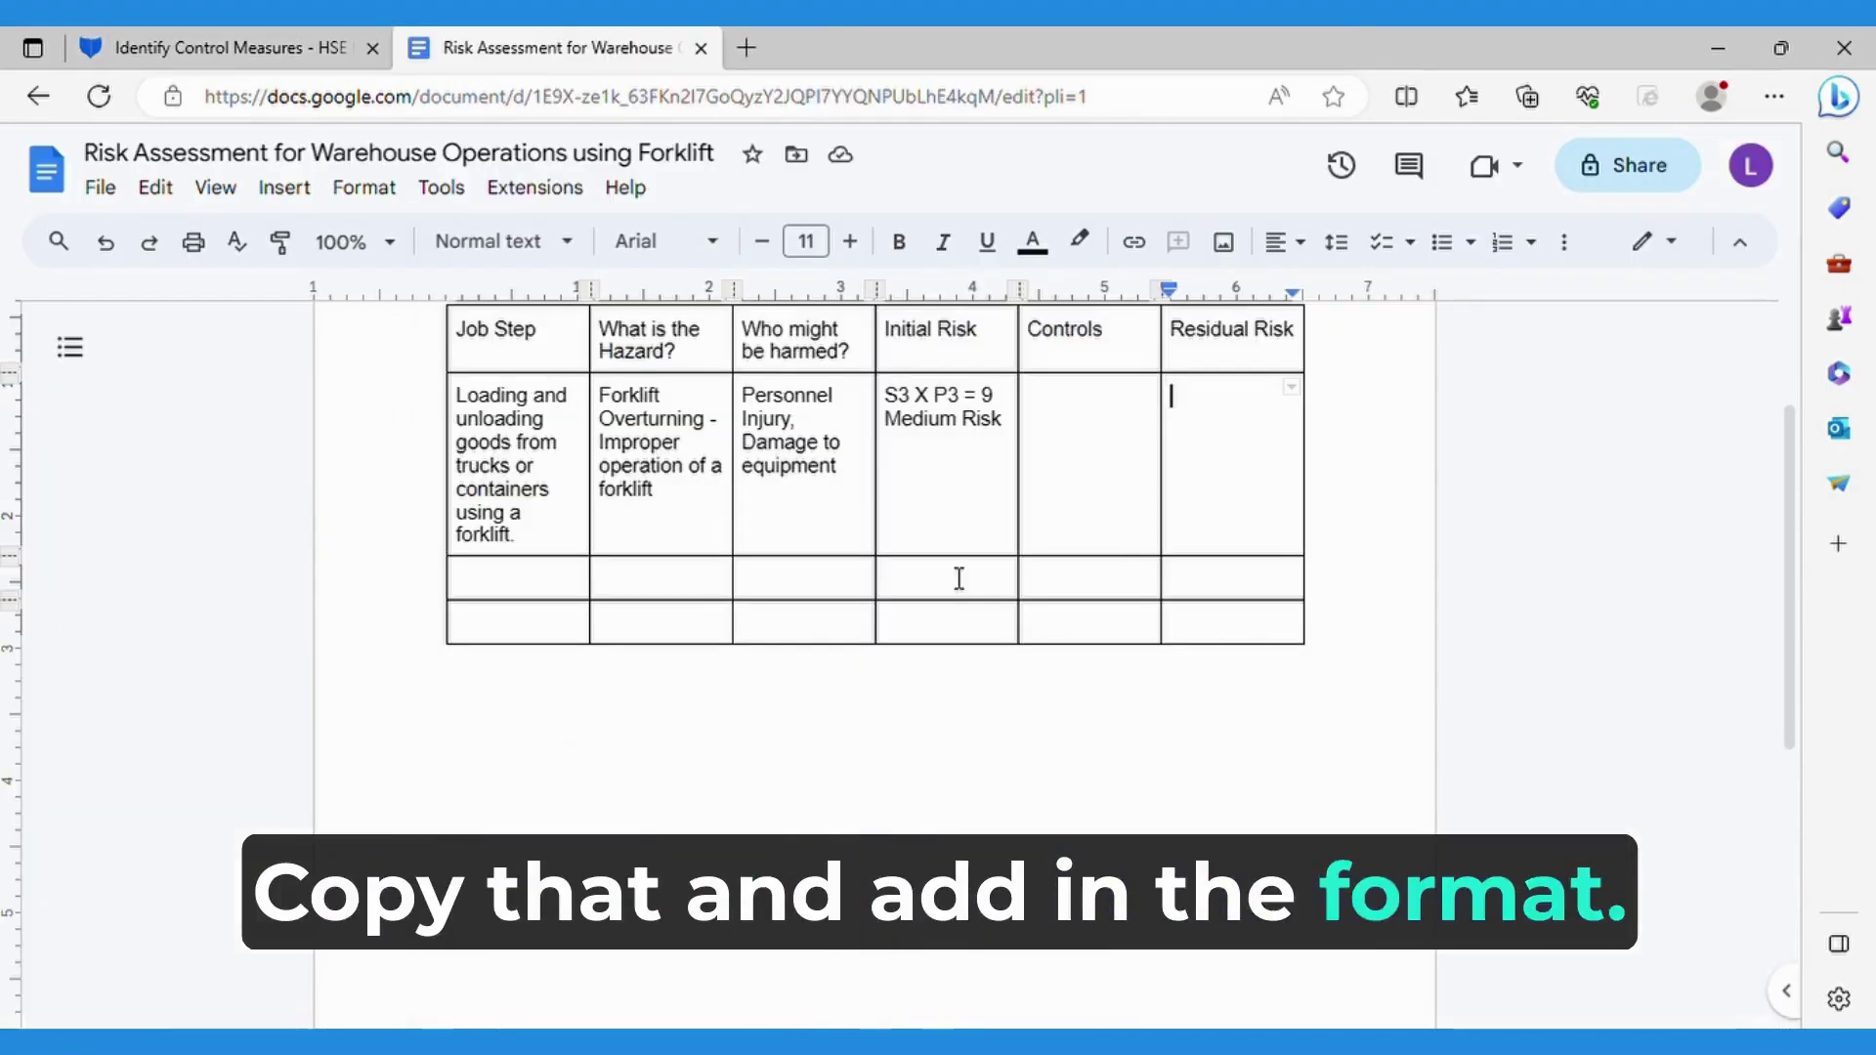
- Paste the generated control measures into the Controls cell
left_click(1071, 389)
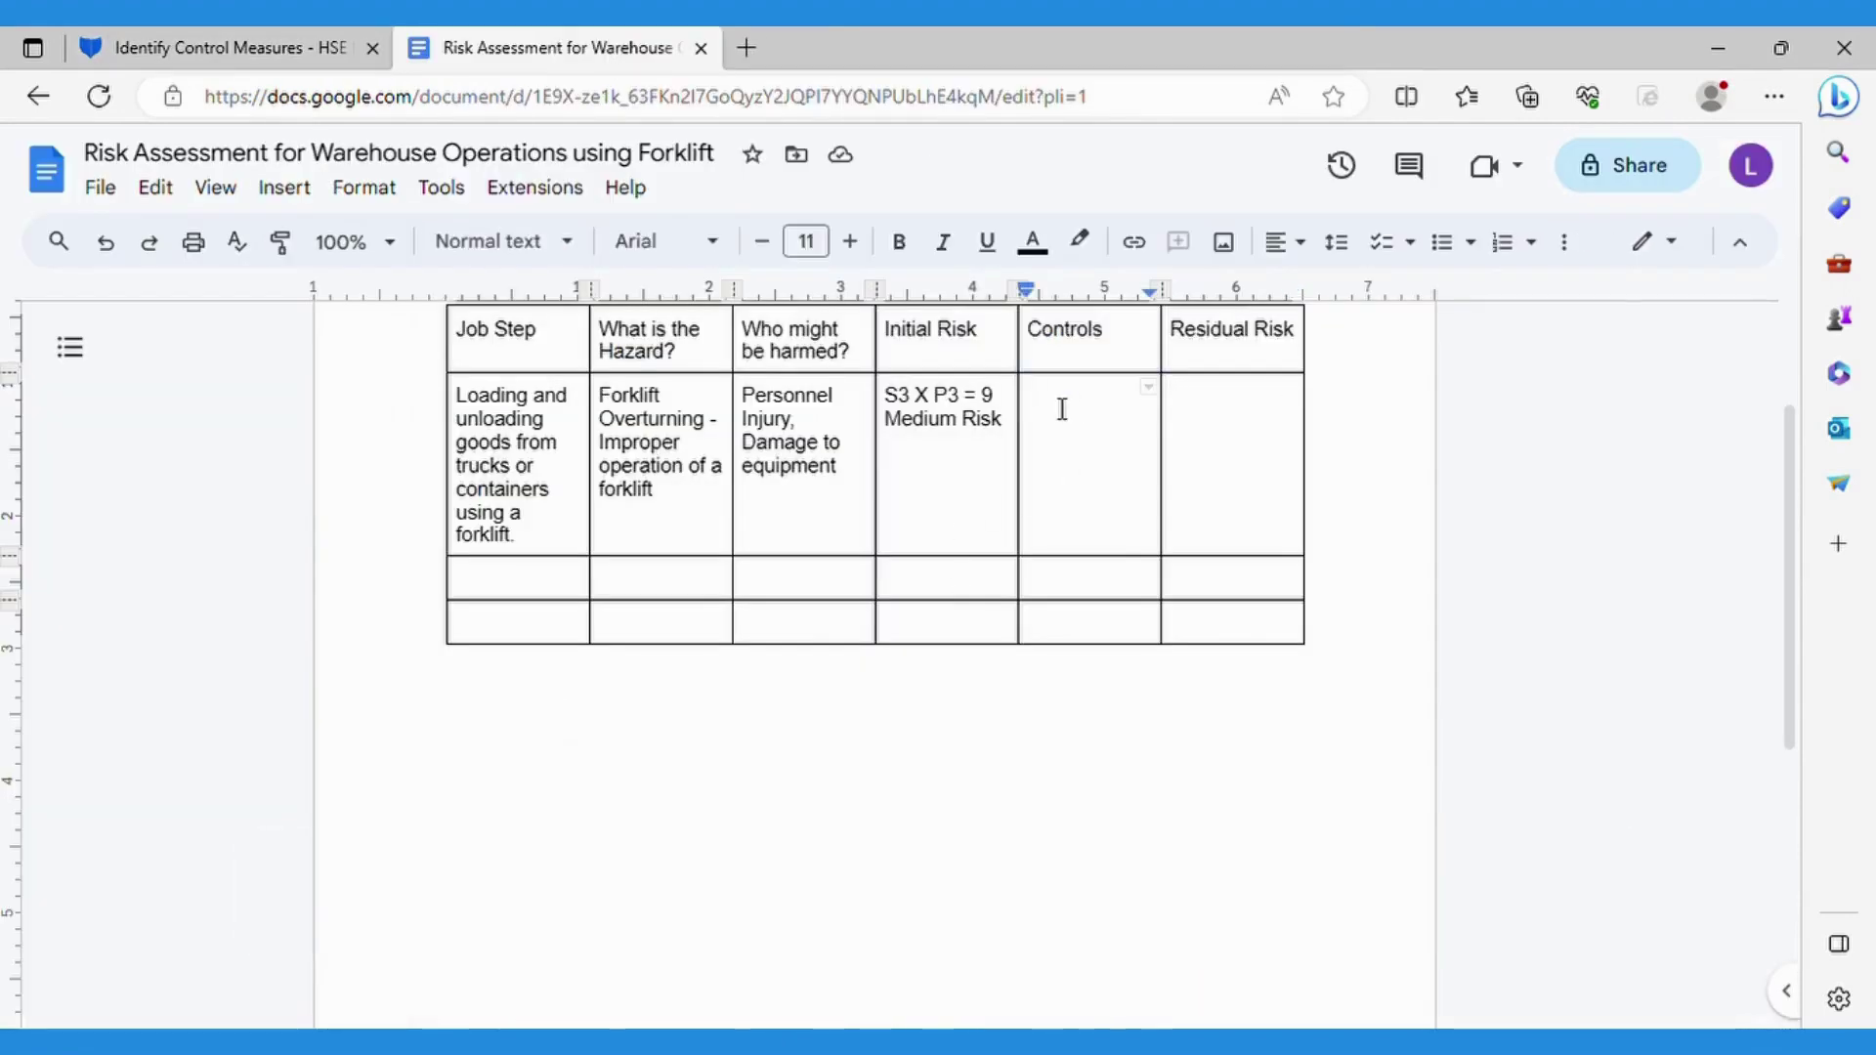
key("ctrl+v")
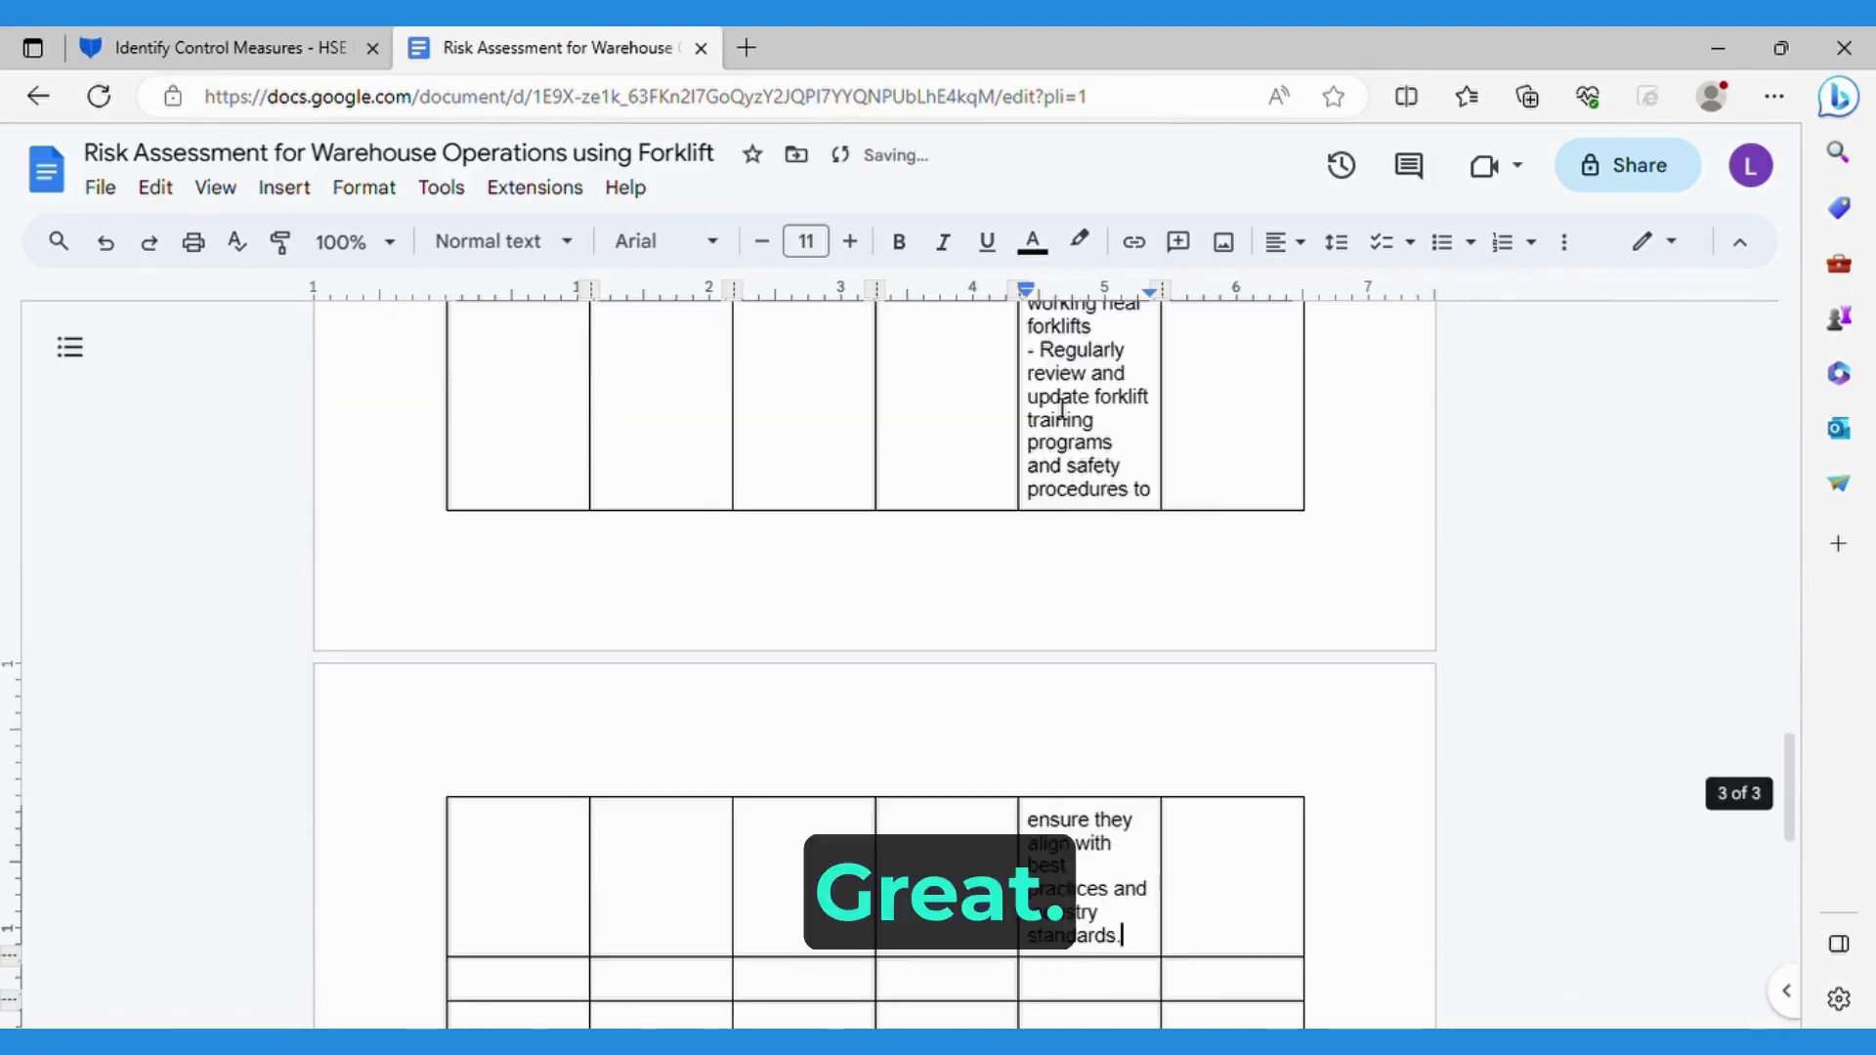
scroll(1062, 409, "up", 10)
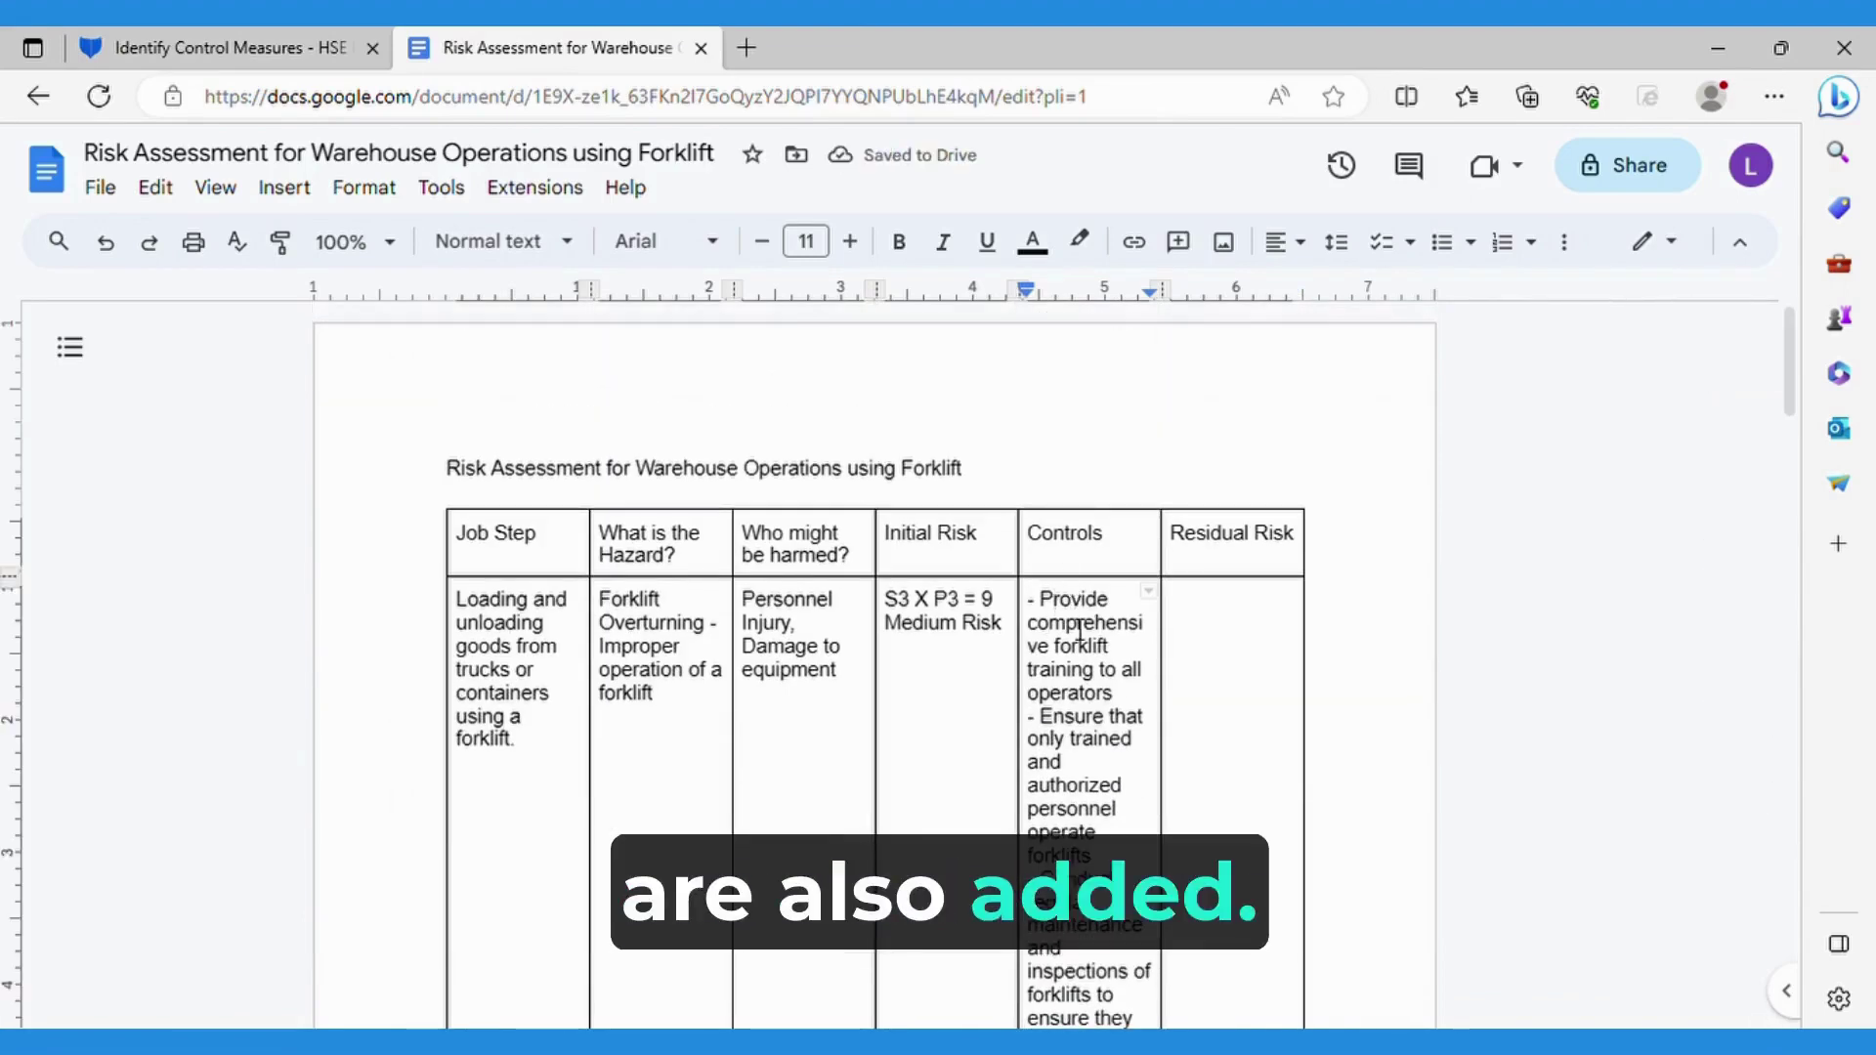
- Enter 'S3 X P1 = 3' and 'Low Risk' on two lines in the Residual Risk cell
left_click(1207, 698)
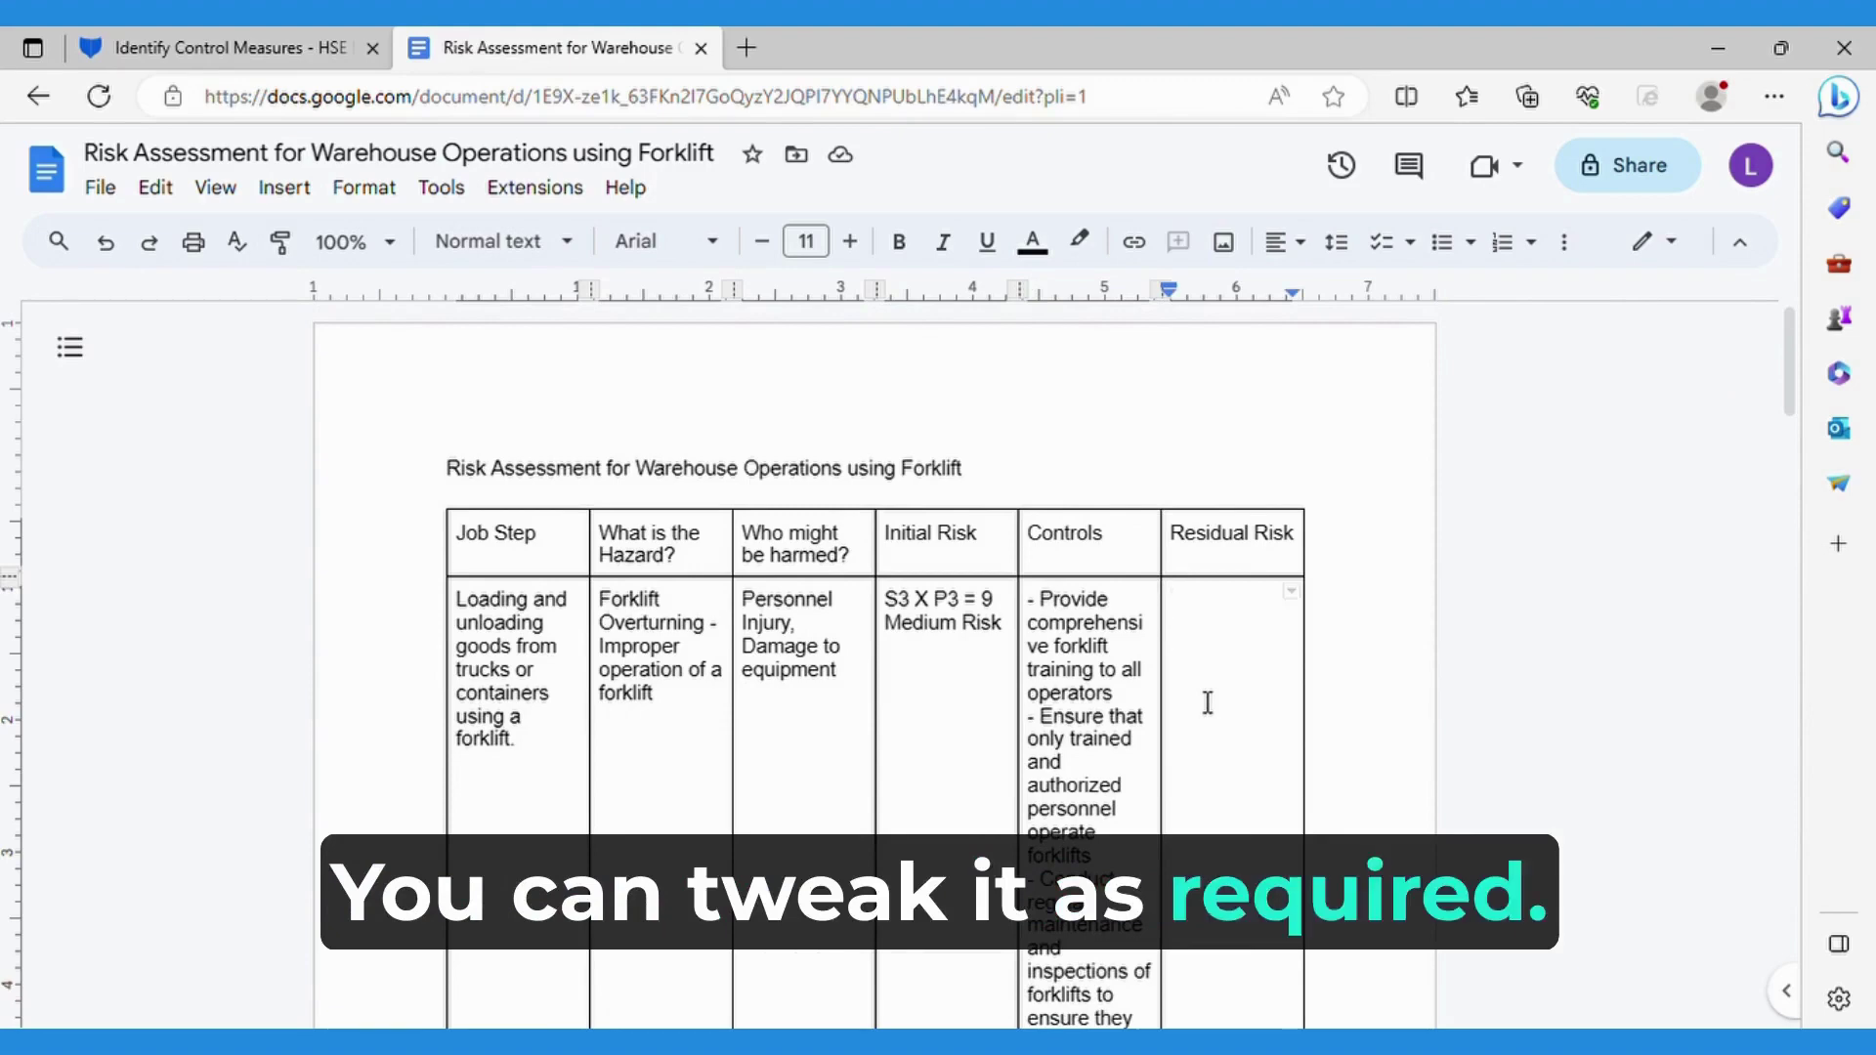
type("S3")
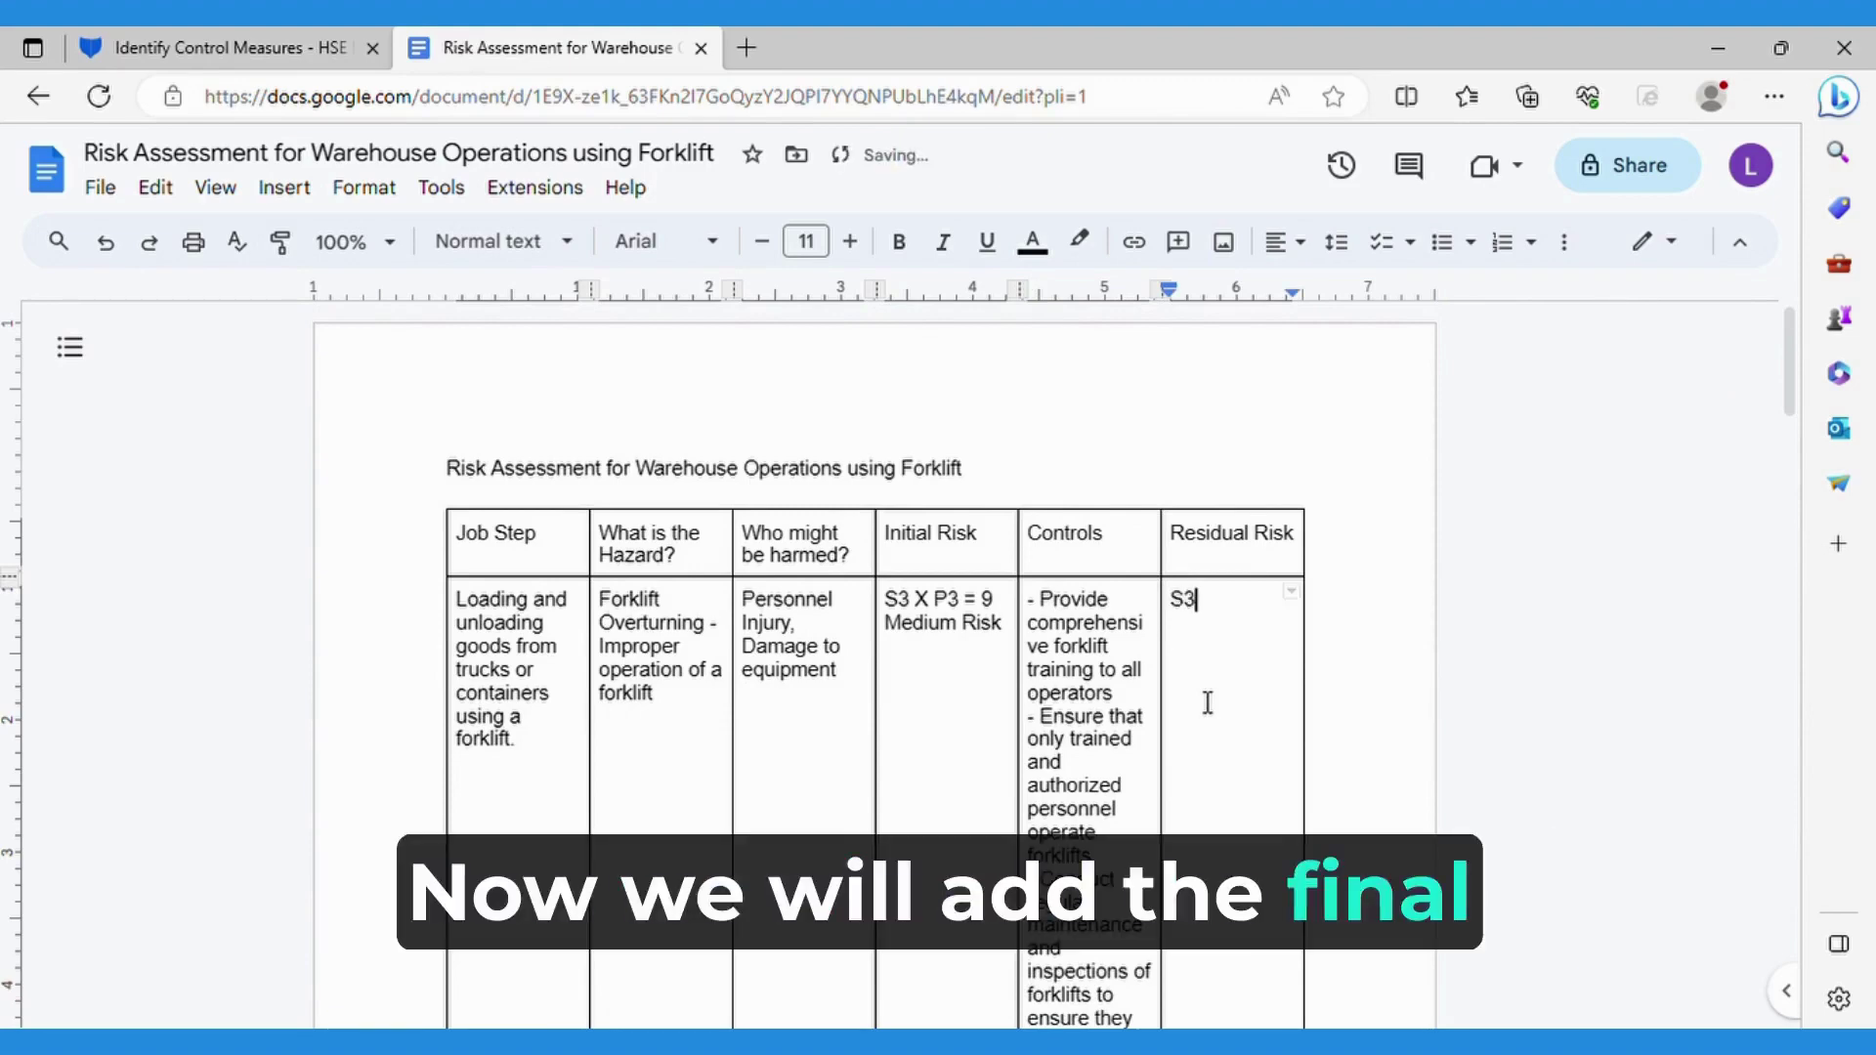
type(" X P1 -")
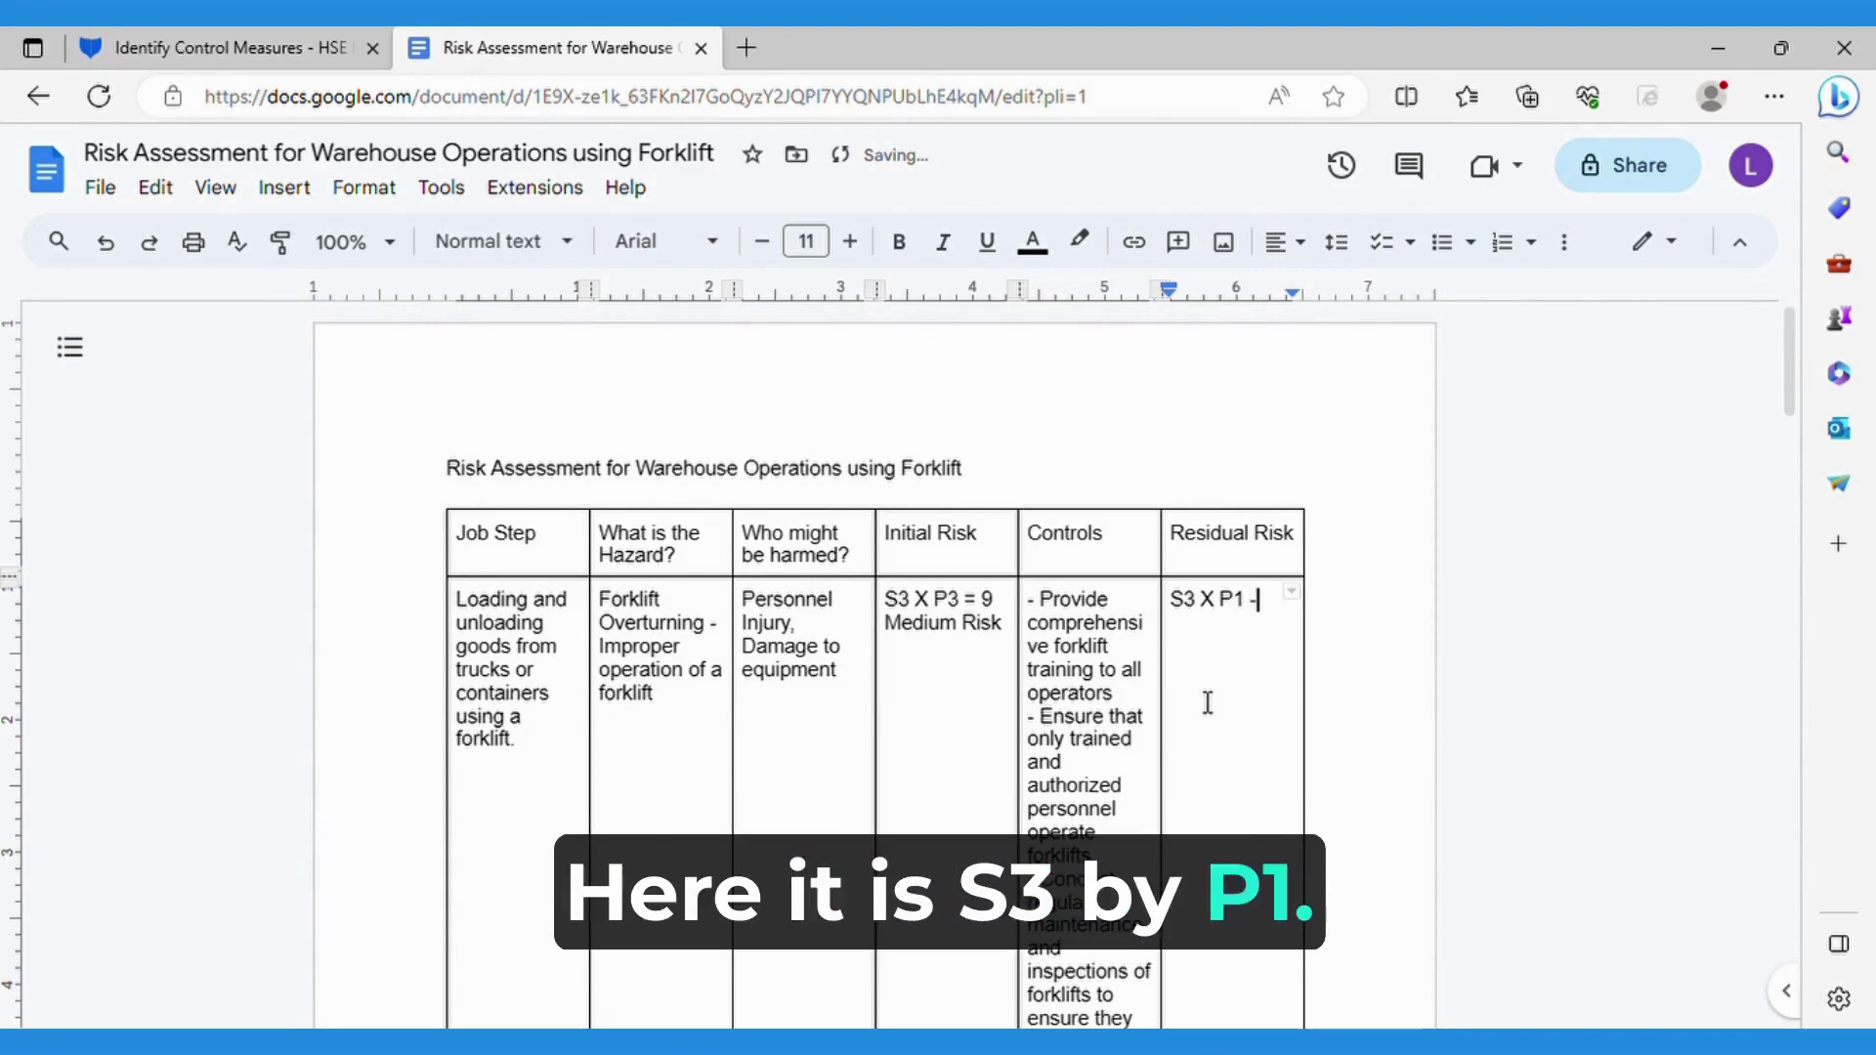
key("BackSpace")
type("= 3")
key("Return")
type("Low Risk")
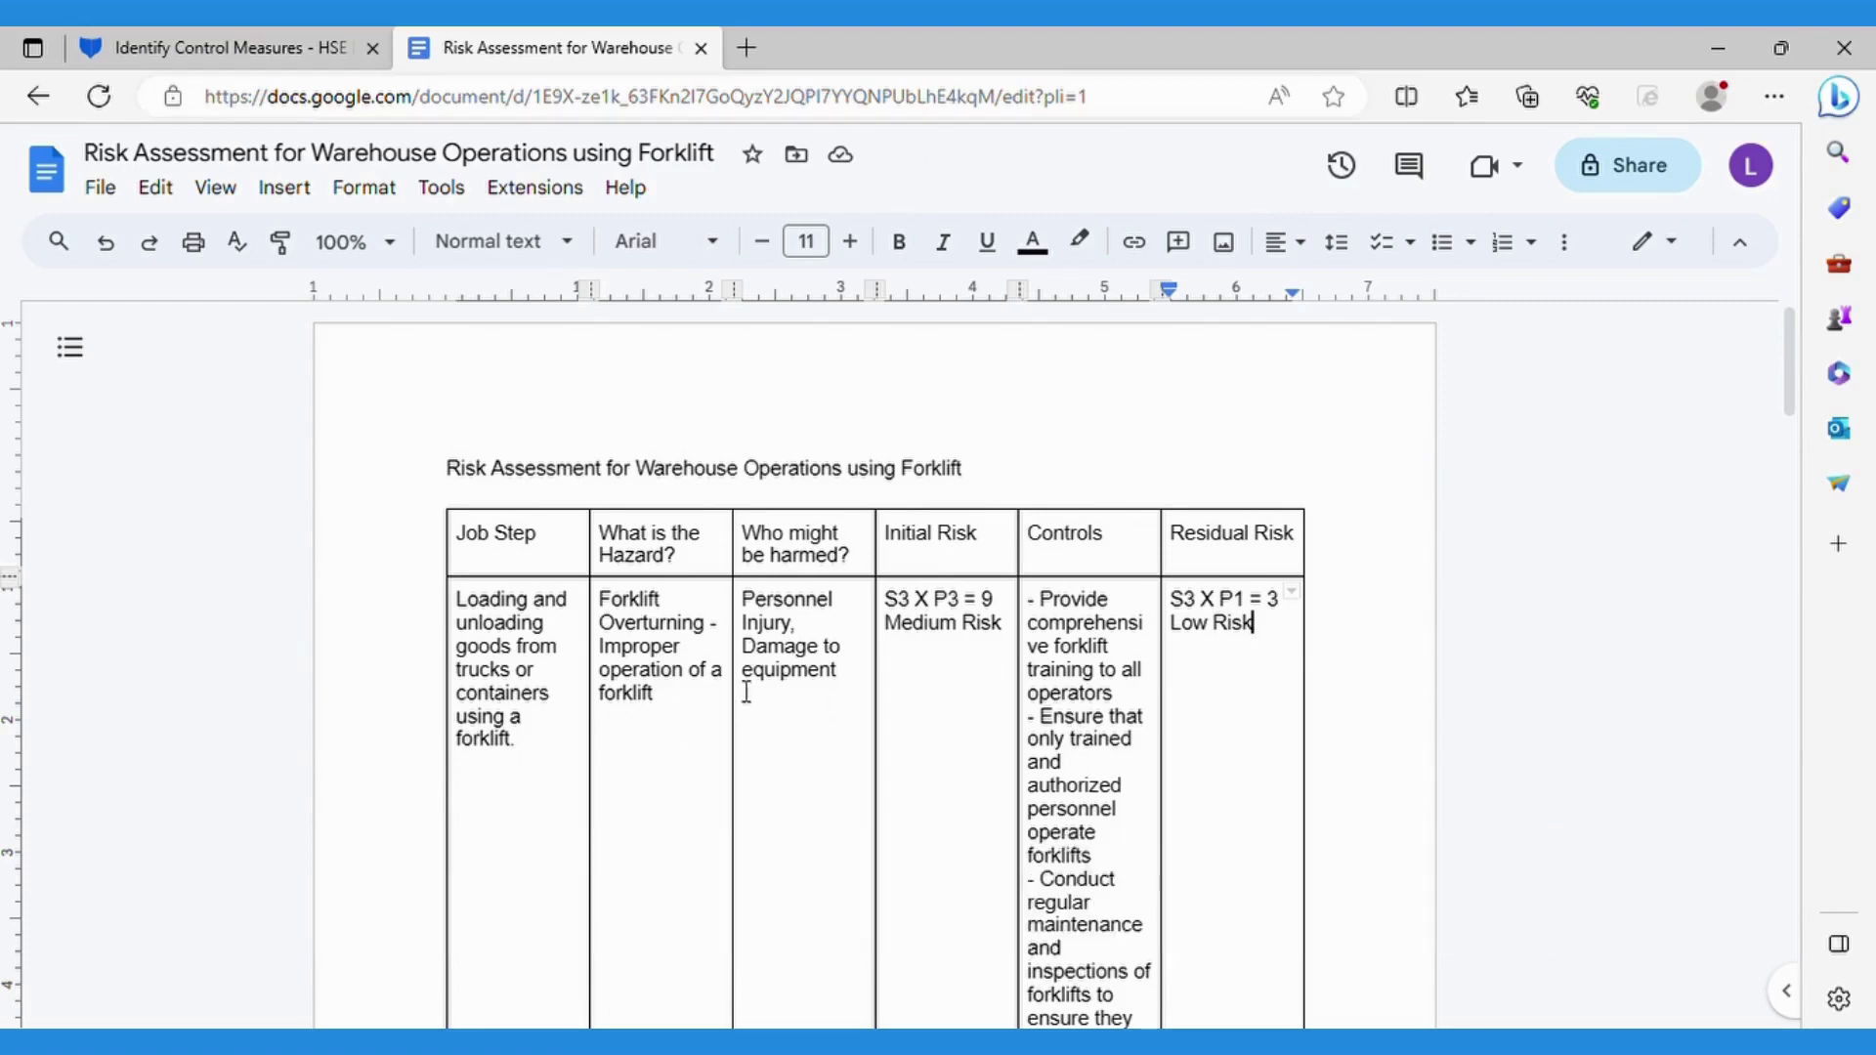
left_click_drag(457, 622, 567, 695)
left_click(633, 669)
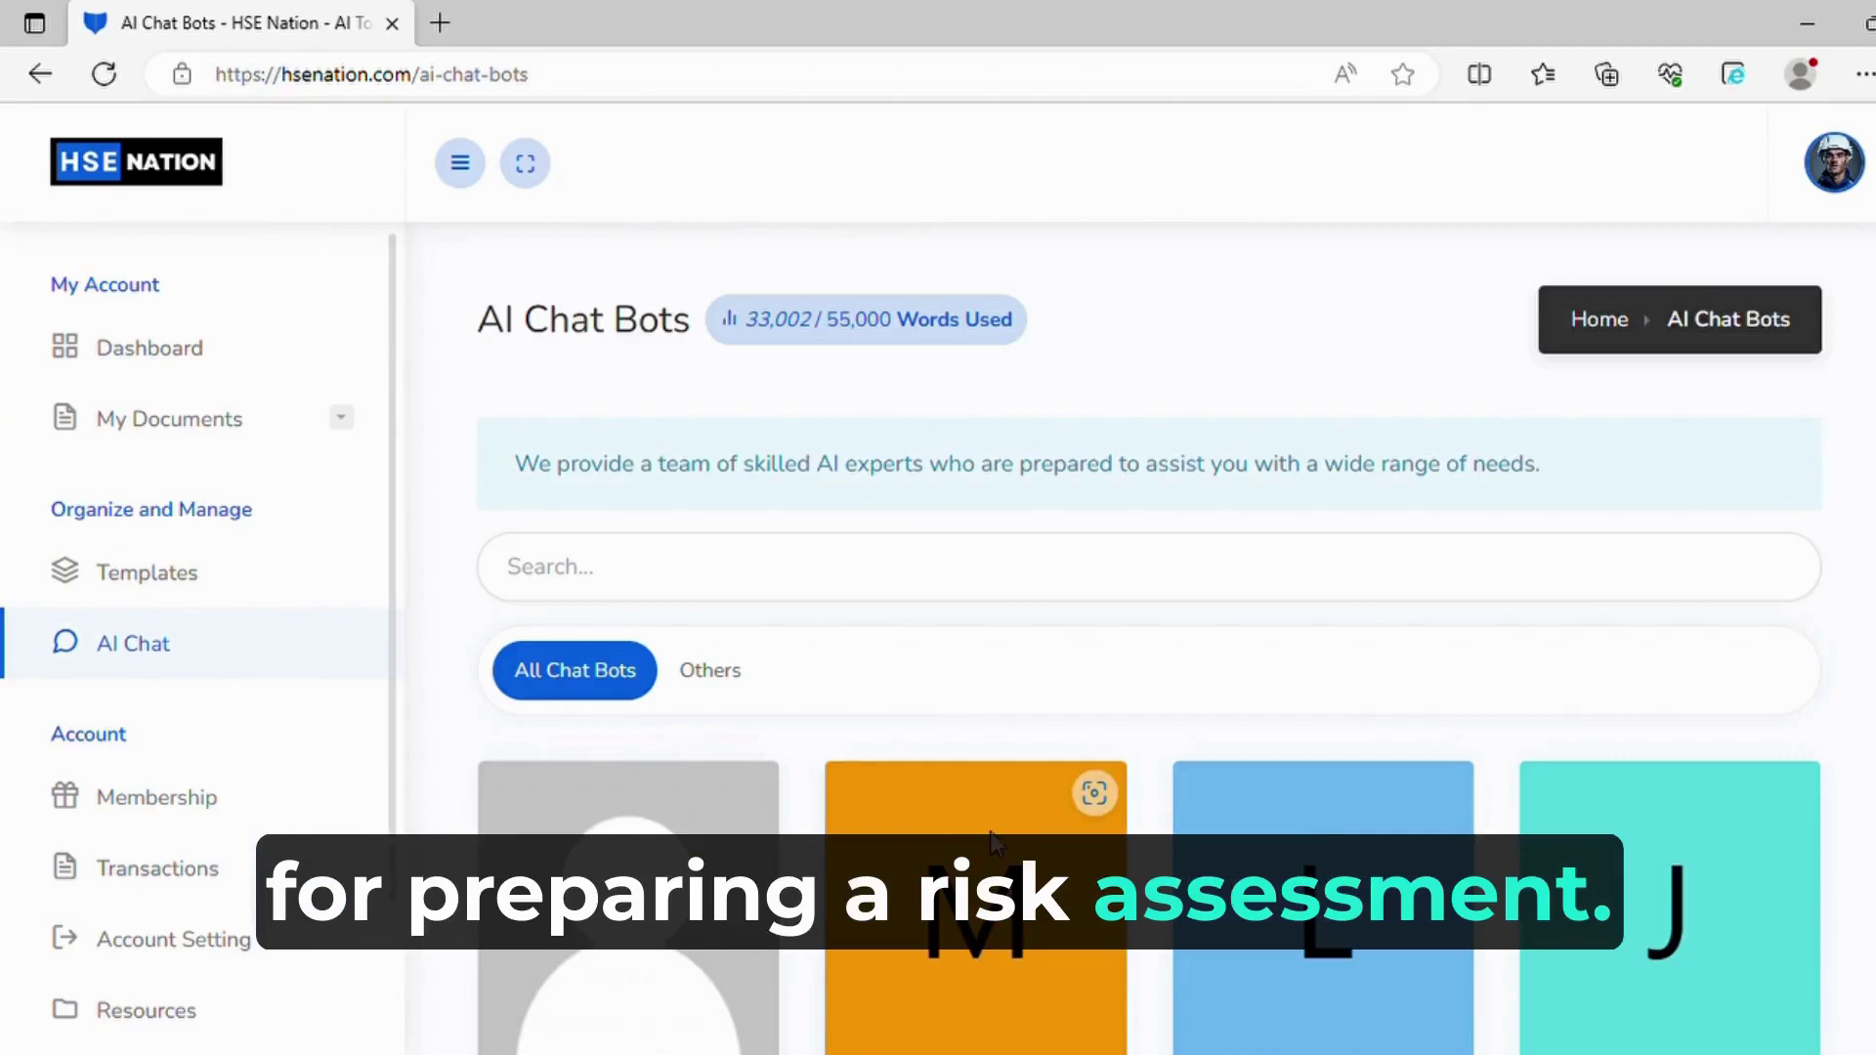
scroll(992, 838, "down", 5)
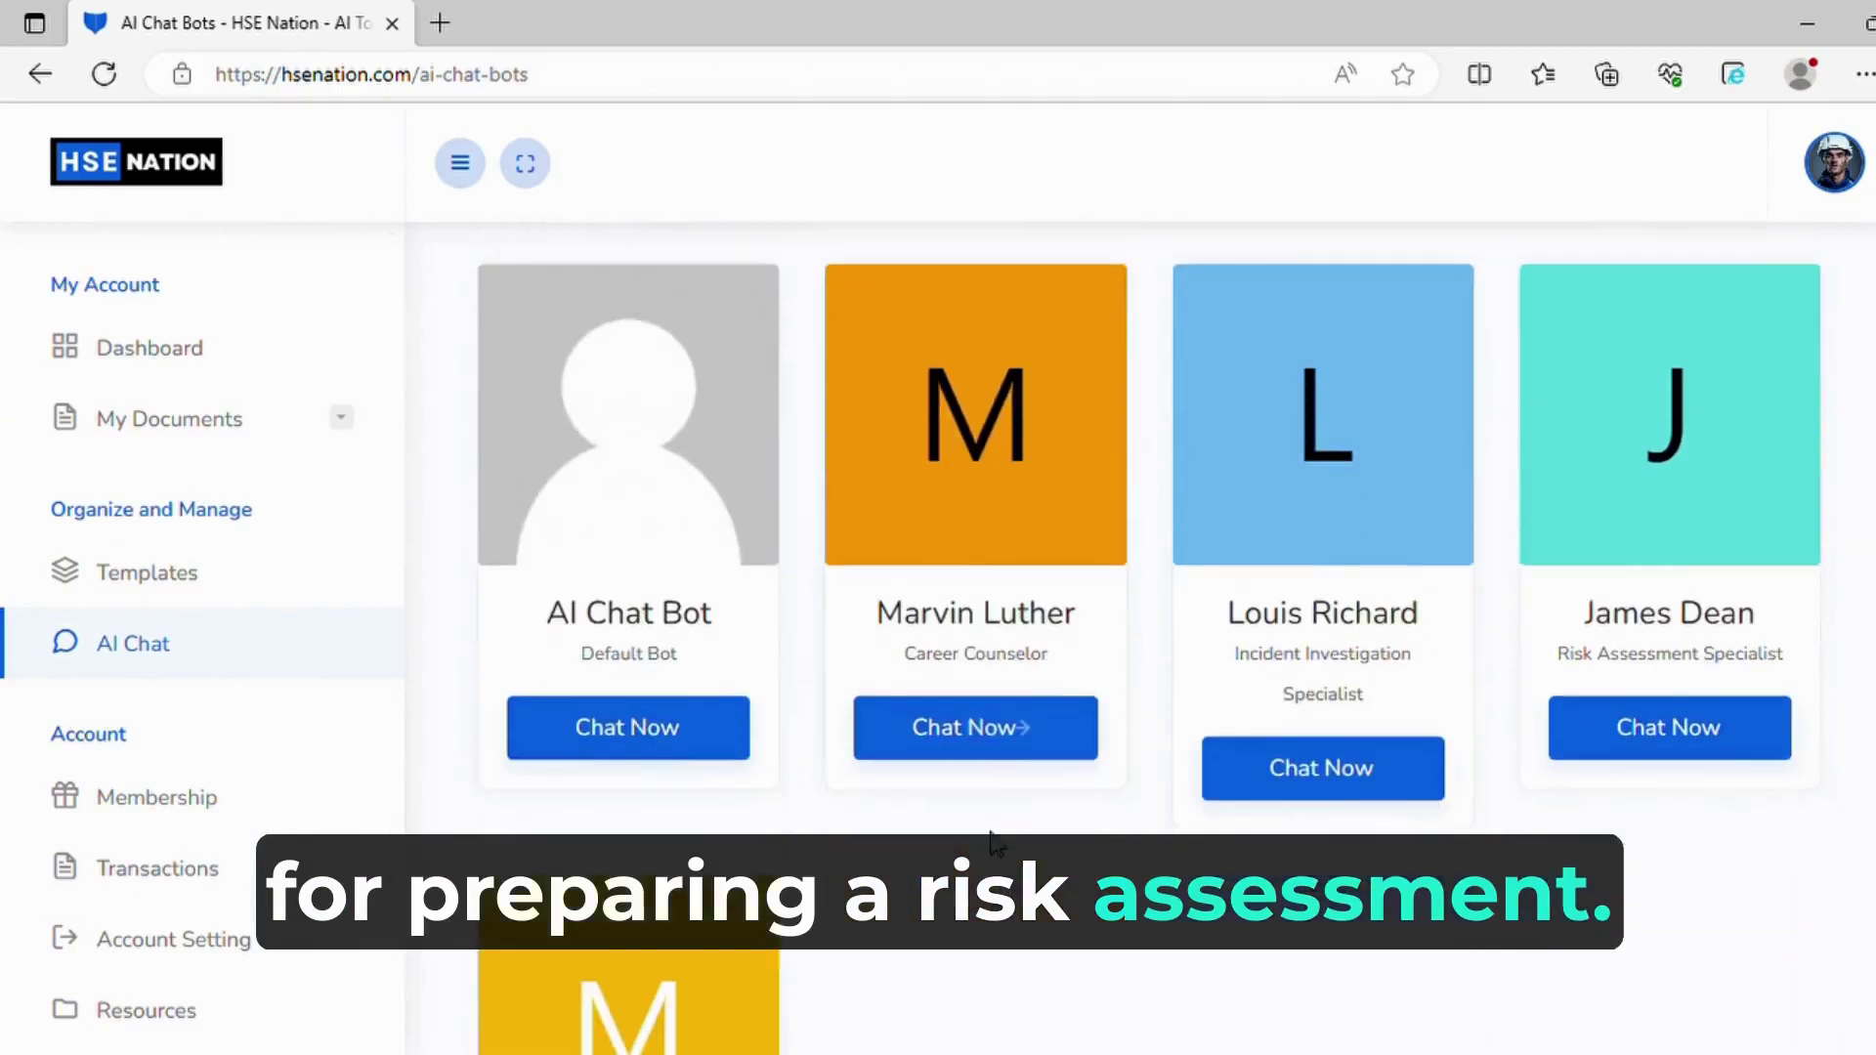